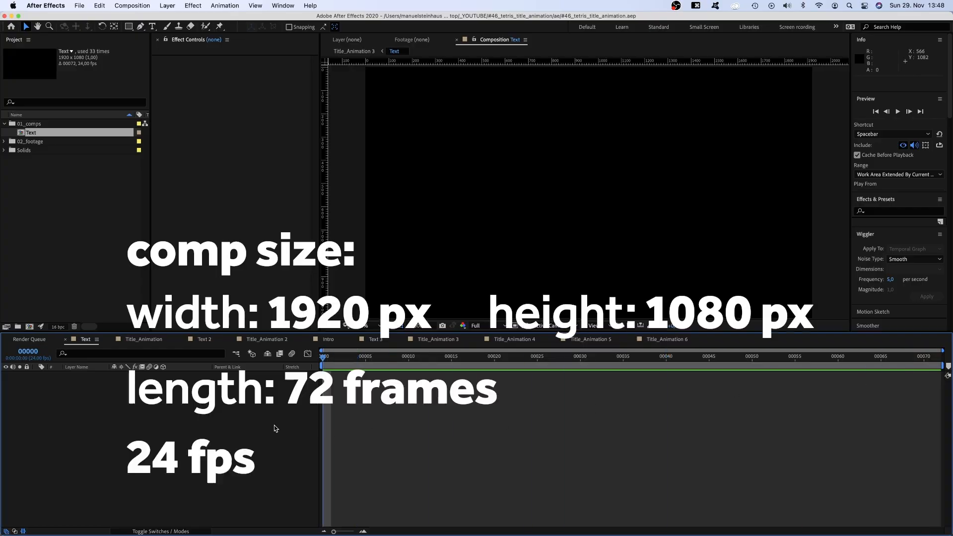
Show the grid in the Text composition's viewer and turn on snapping to the grid
{"action": "left_click", "coordinate": [390, 325]}
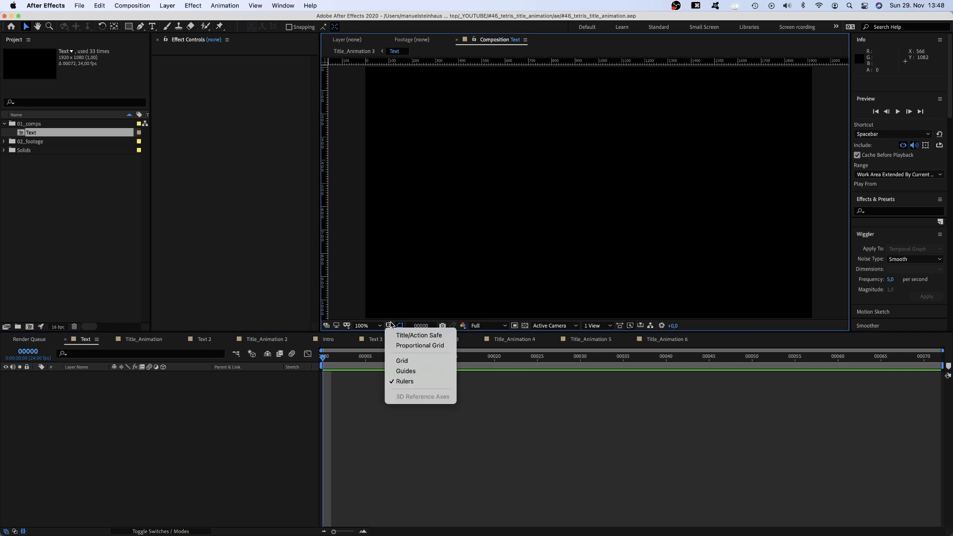
{"action": "left_click", "coordinate": [403, 361]}
{"action": "left_click", "coordinate": [254, 6]}
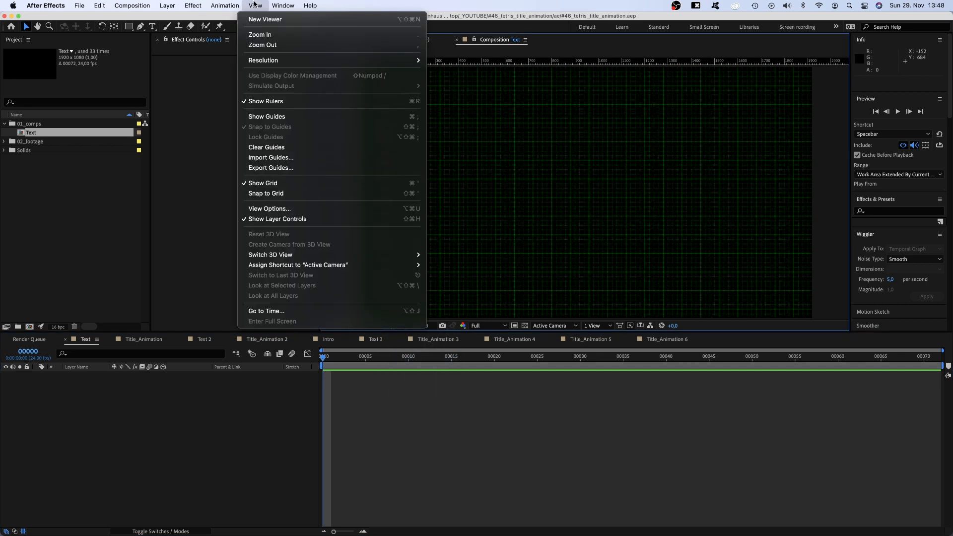
{"action": "left_click", "coordinate": [300, 196]}
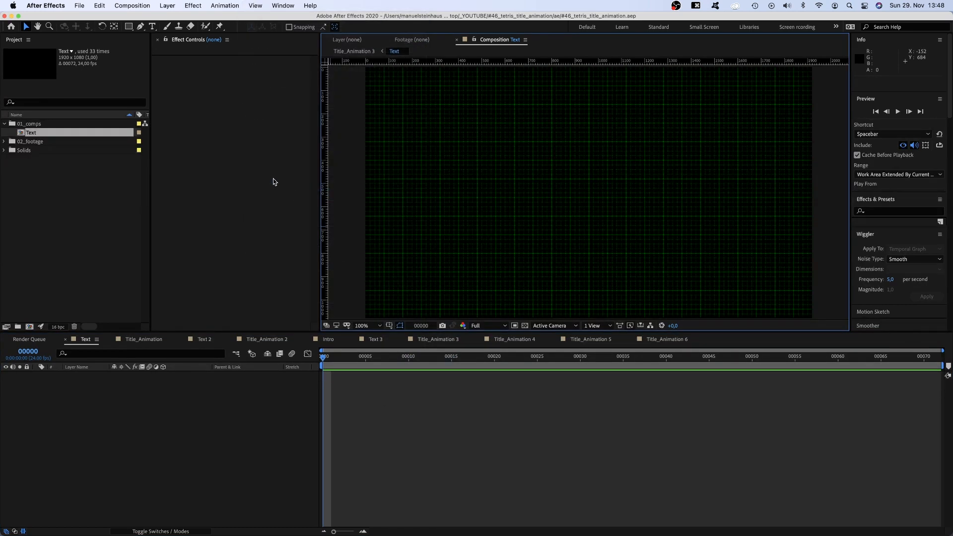
Add a text layer reading "Title Animation" near the centre of the composition
{"action": "left_click", "coordinate": [152, 28]}
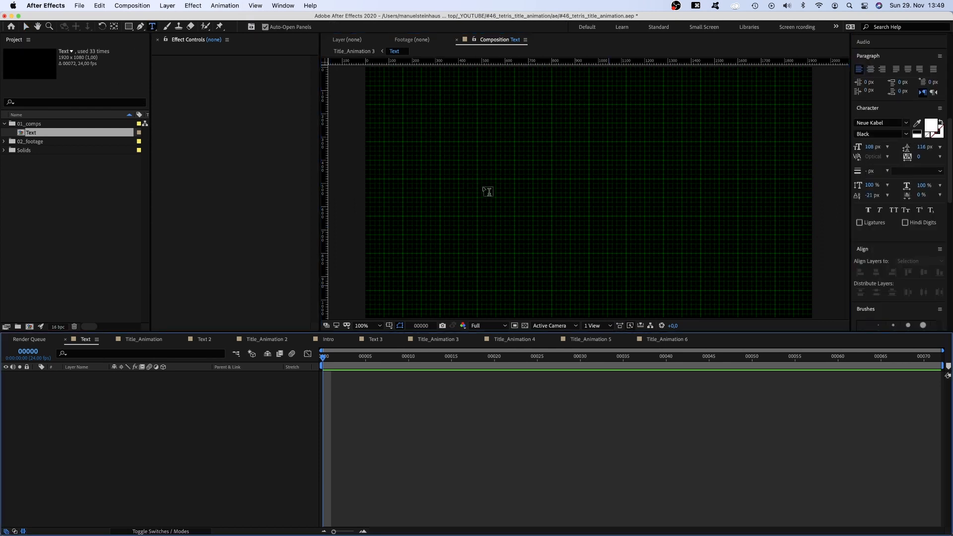
{"action": "left_click", "coordinate": [510, 198]}
{"action": "type", "text": "T"}
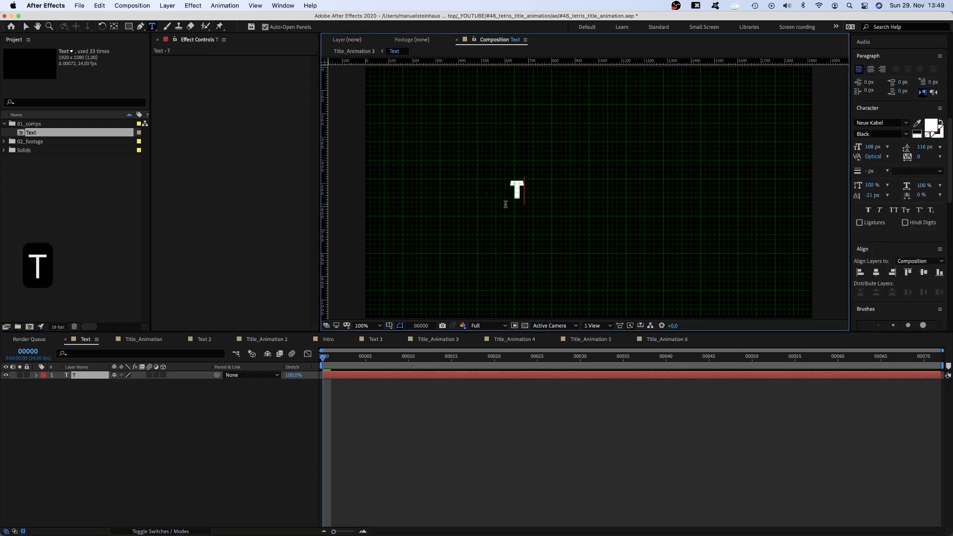
{"action": "type", "text": "itle Animation"}
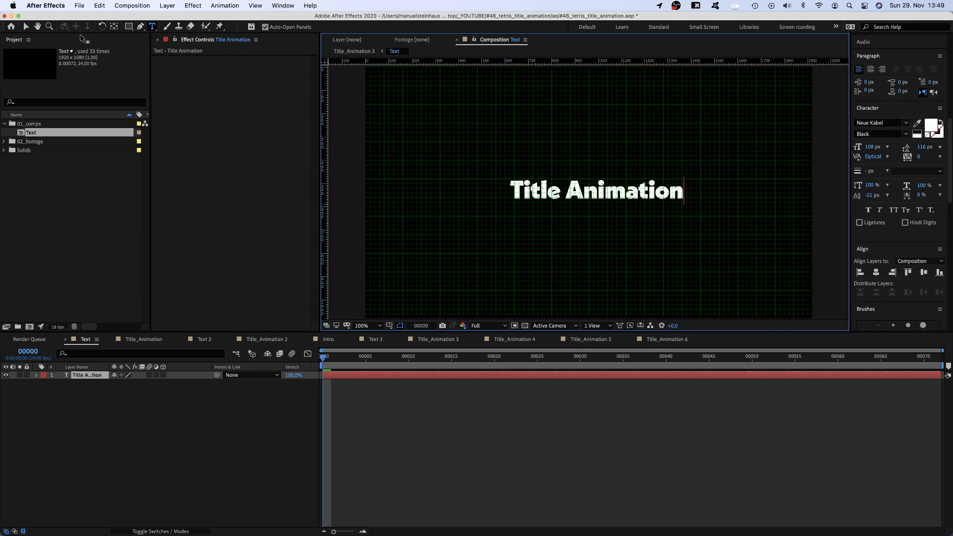
{"action": "left_click", "coordinate": [25, 26]}
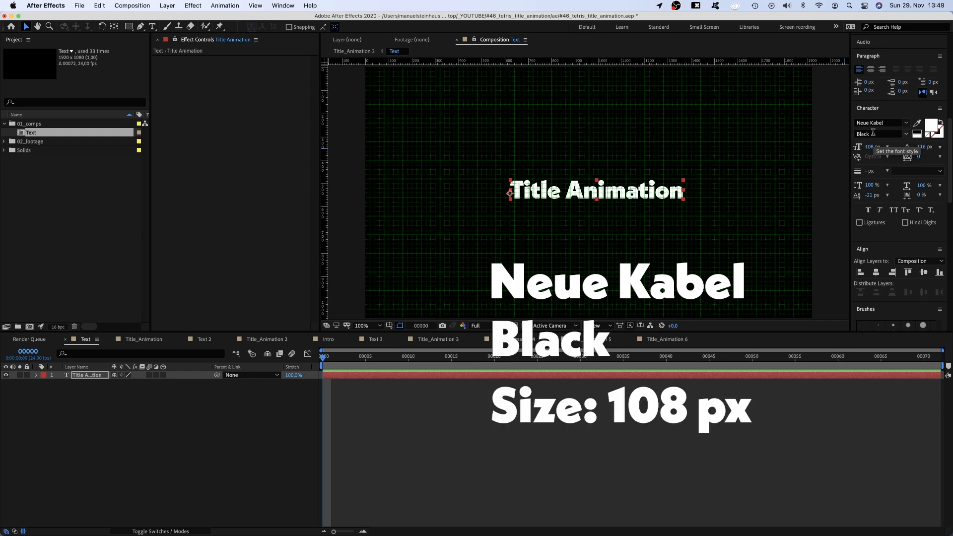
Centre-align the title's paragraph, centre the layer horizontally and vertically in the composition, and set the text to All Caps
{"action": "left_click", "coordinate": [871, 69]}
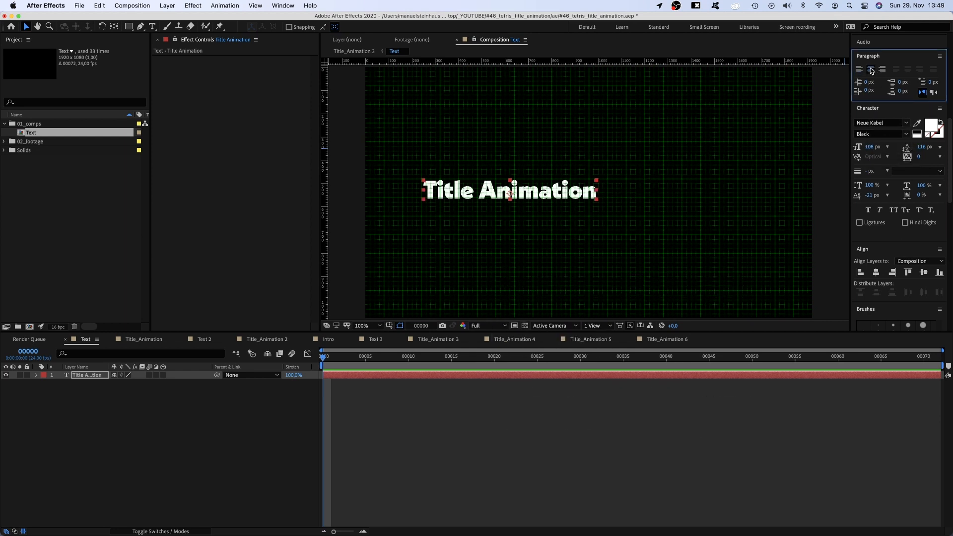
{"action": "left_click", "coordinate": [876, 272]}
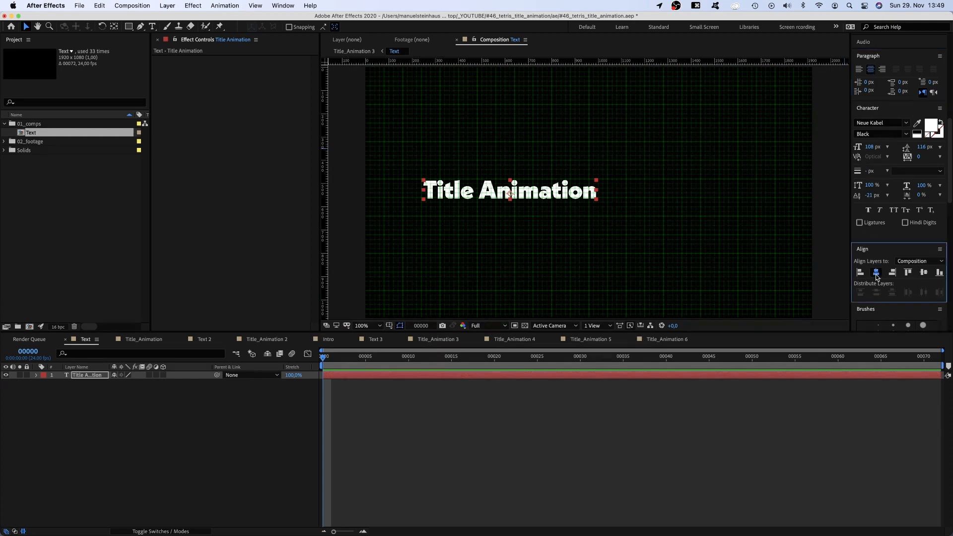
{"action": "left_click", "coordinate": [924, 273]}
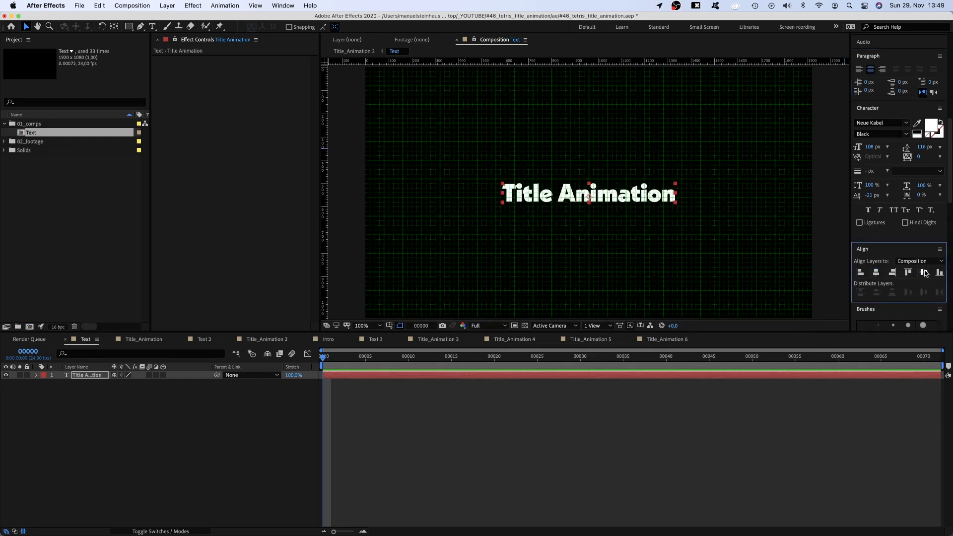
{"action": "left_click", "coordinate": [894, 210]}
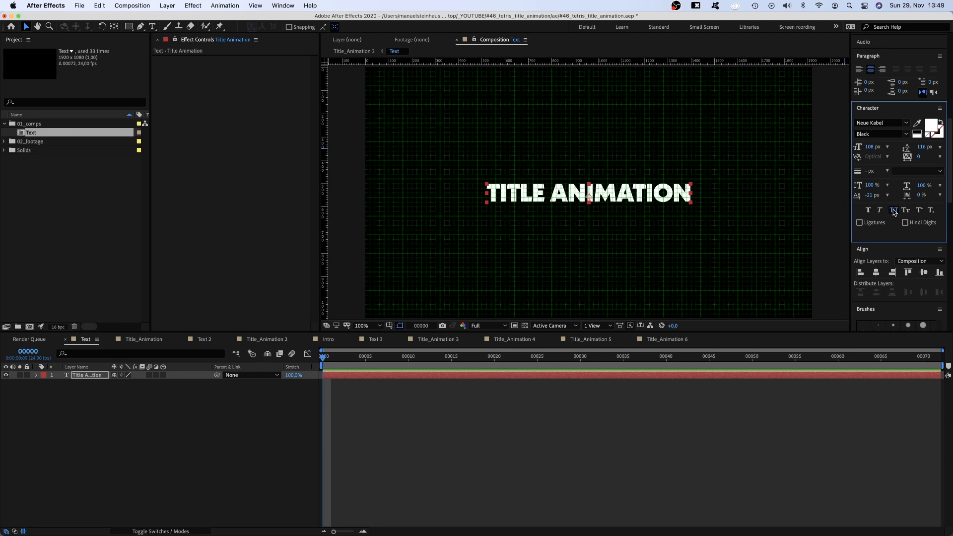
Show the guides and check the title's edges against them and the grid
{"action": "left_click", "coordinate": [379, 325]}
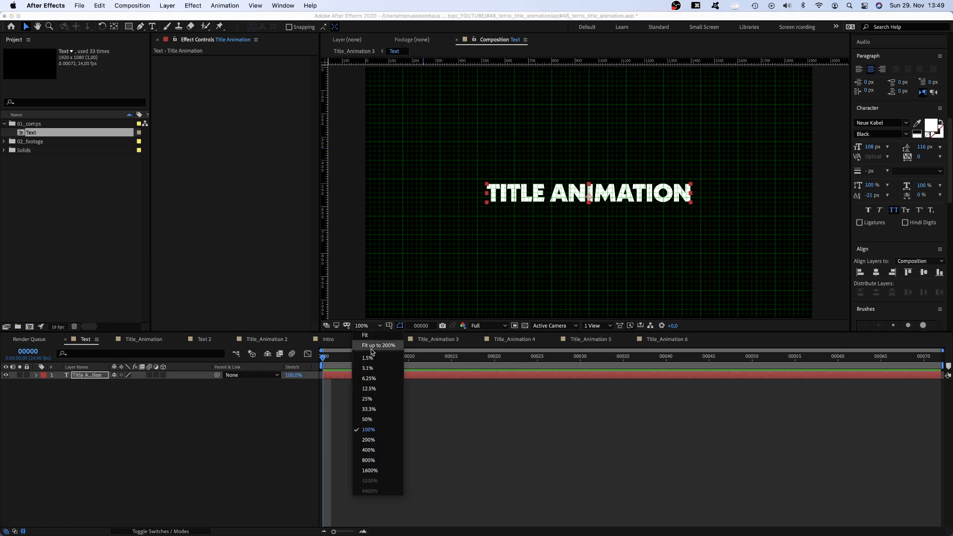
{"action": "left_click", "coordinate": [380, 450]}
{"action": "left_click", "coordinate": [389, 325]}
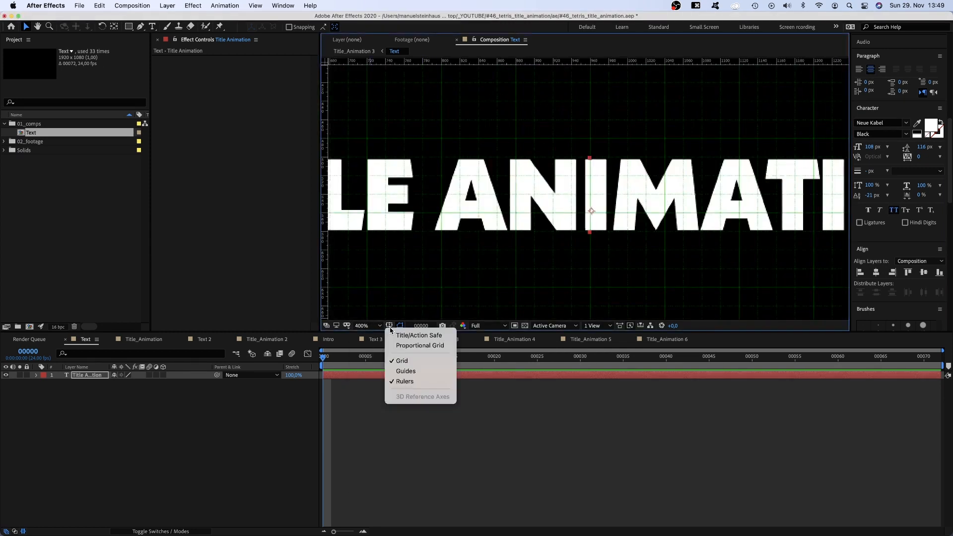
{"action": "left_click", "coordinate": [397, 367]}
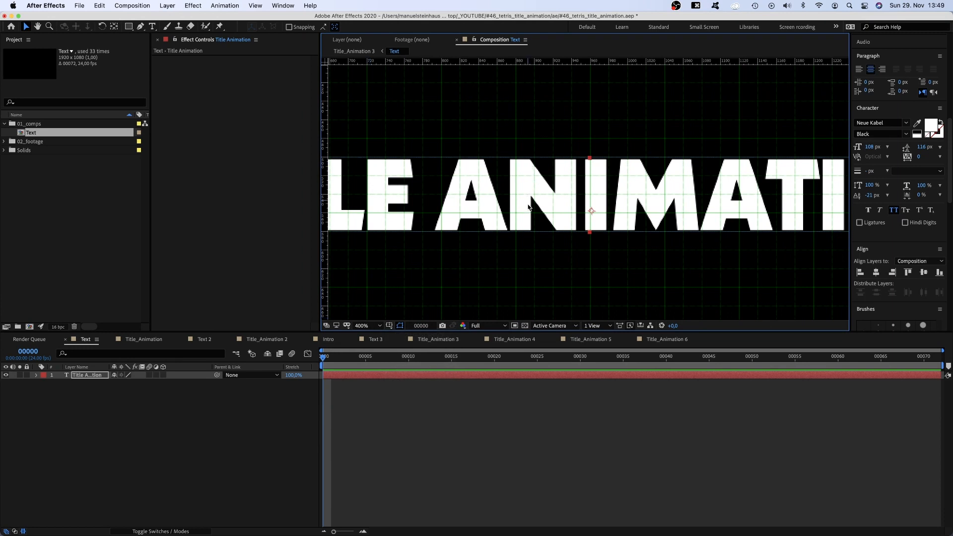
{"action": "scroll", "coordinate": [701, 187], "scroll_direction": "right", "scroll_amount": 10}
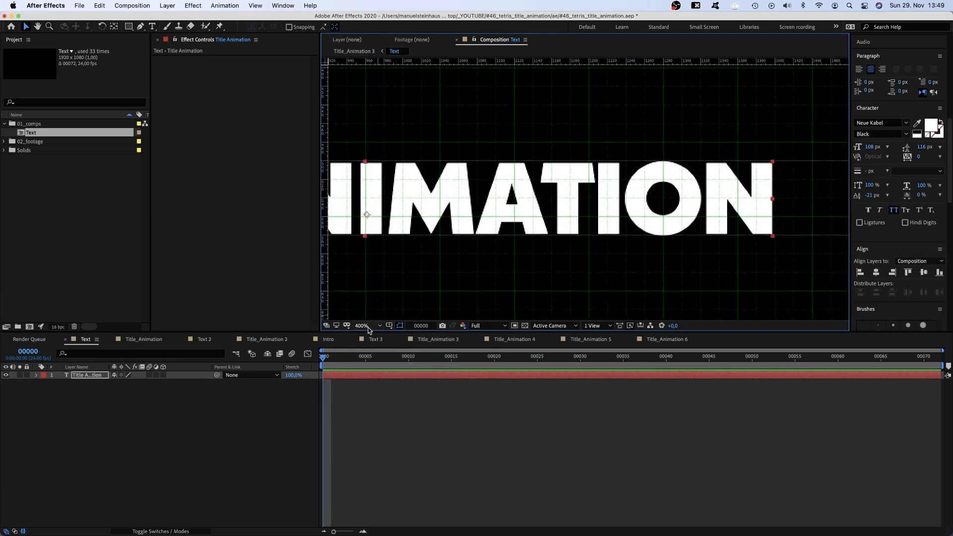
{"action": "left_click", "coordinate": [368, 325]}
{"action": "left_click", "coordinate": [380, 430]}
Open the Grids & Guides preferences
{"action": "left_click", "coordinate": [31, 5]}
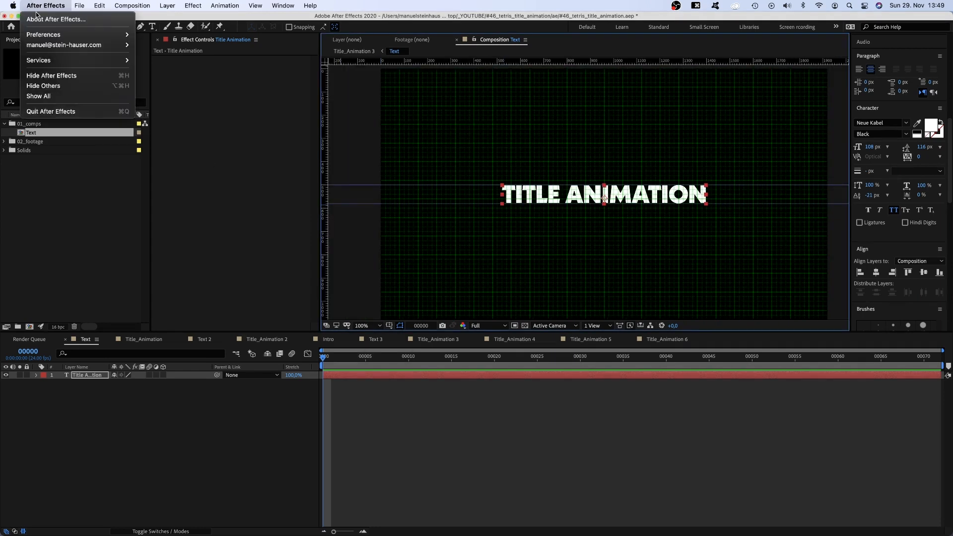
{"action": "mouse_move", "coordinate": [52, 36]}
{"action": "left_click", "coordinate": [198, 86]}
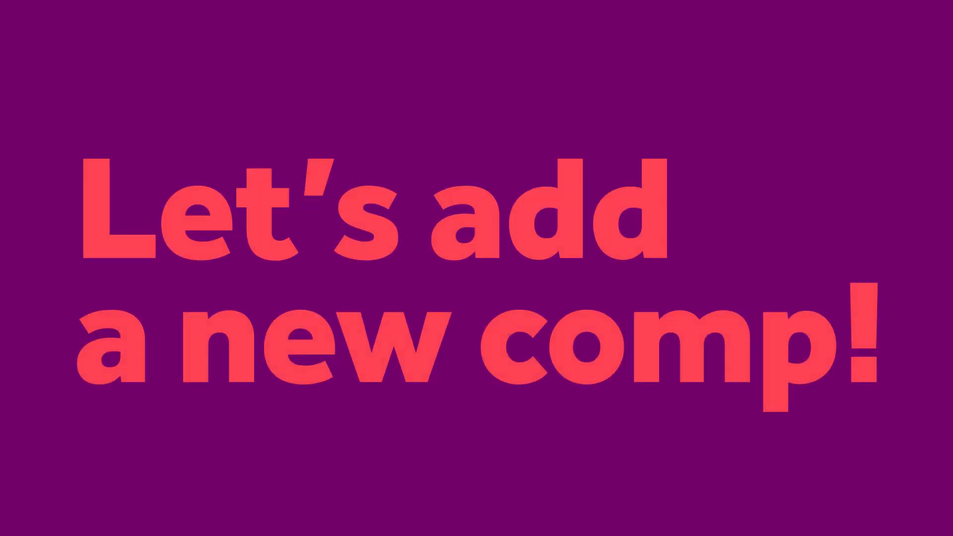
Create a composition named title_animation at 1920 x 1080 px, 24 fps and 72 frames long
{"action": "left_click", "coordinate": [29, 328]}
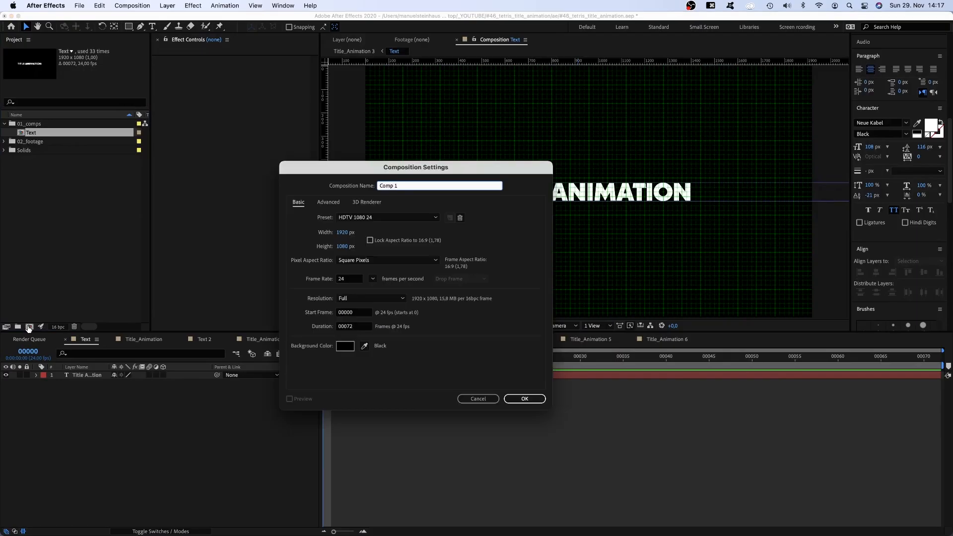
{"action": "type", "text": "title_"}
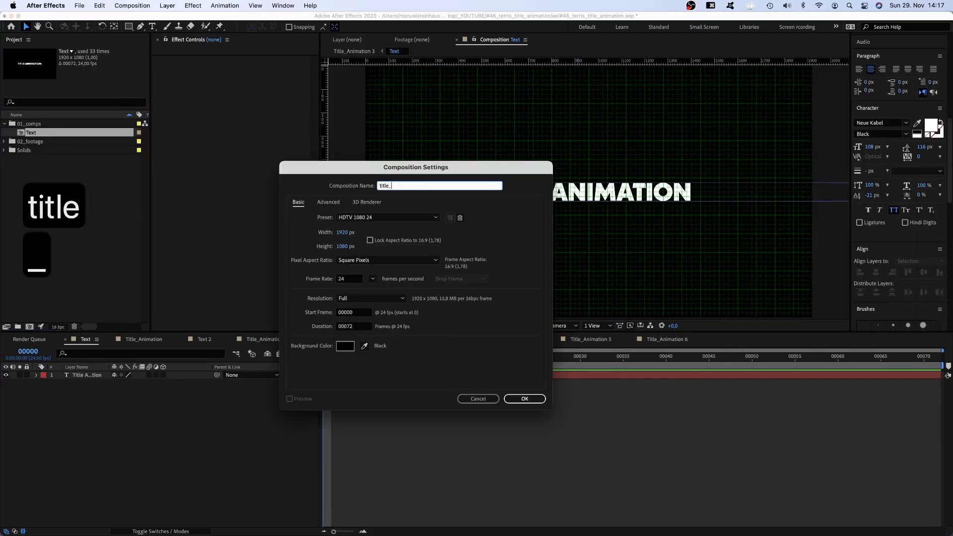
{"action": "type", "text": "animation"}
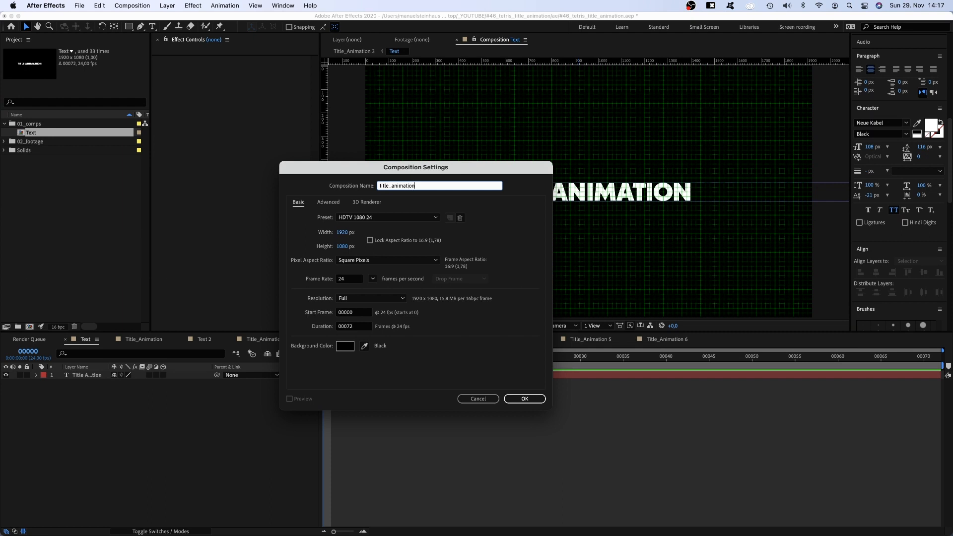
{"action": "key", "text": "Return"}
Place composition markers at frames 12 and 24, and add the Text composition as a layer starting at frame 24
{"action": "left_click_drag", "start_coordinate": [357, 363], "coordinate": [532, 371]}
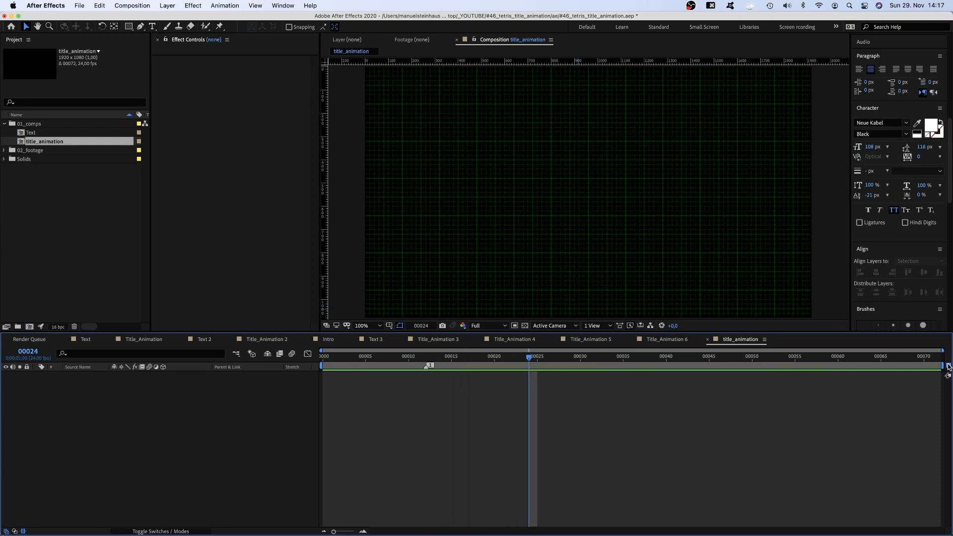
{"action": "left_click", "coordinate": [30, 134]}
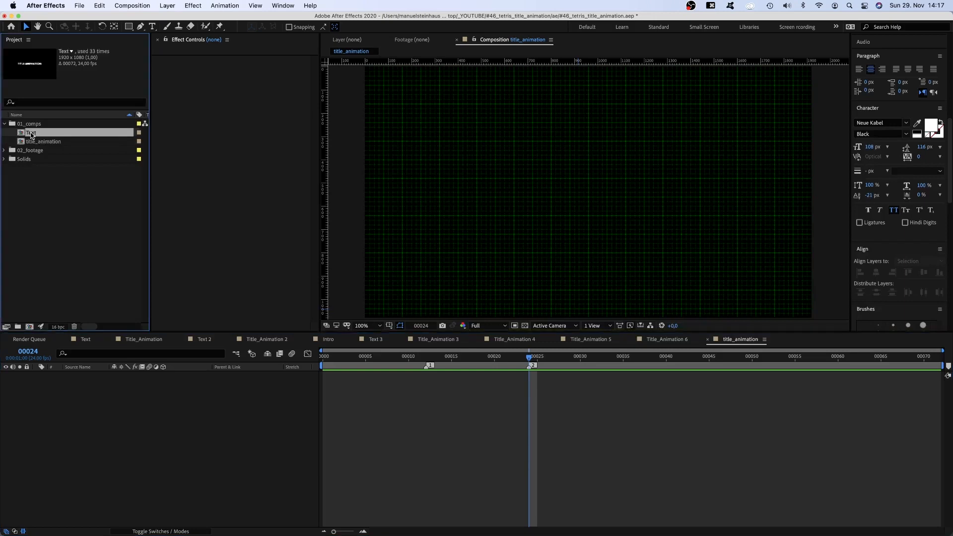
{"action": "left_click_drag", "start_coordinate": [546, 342], "coordinate": [547, 375]}
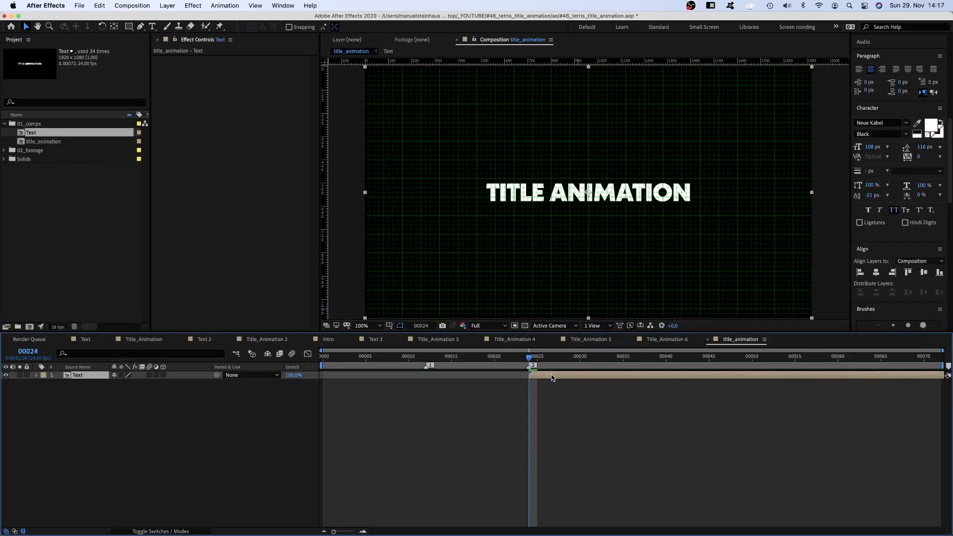
Draw a 40 px square mask on the Text layer just above the N and I, and set its mode to None
{"action": "left_click", "coordinate": [365, 325]}
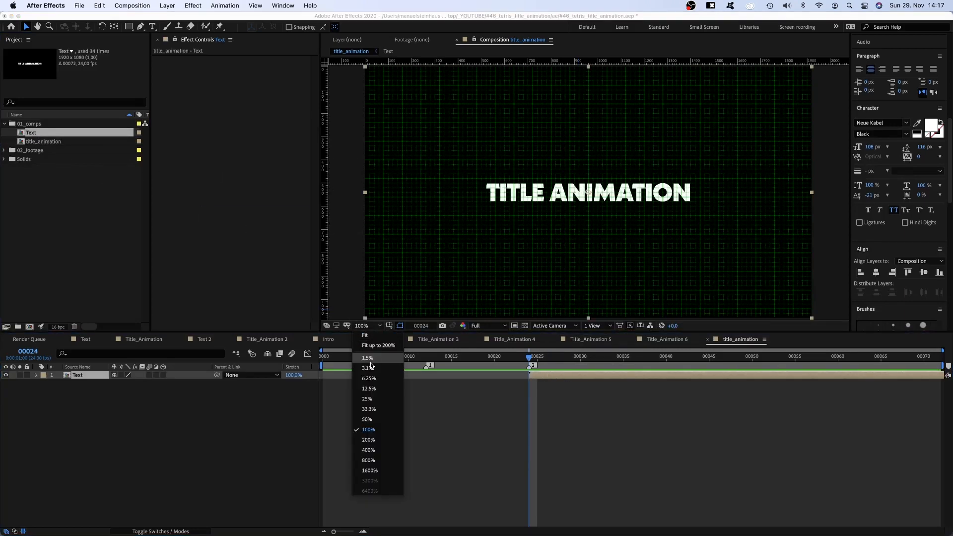
{"action": "left_click", "coordinate": [391, 456]}
{"action": "left_click", "coordinate": [129, 27]}
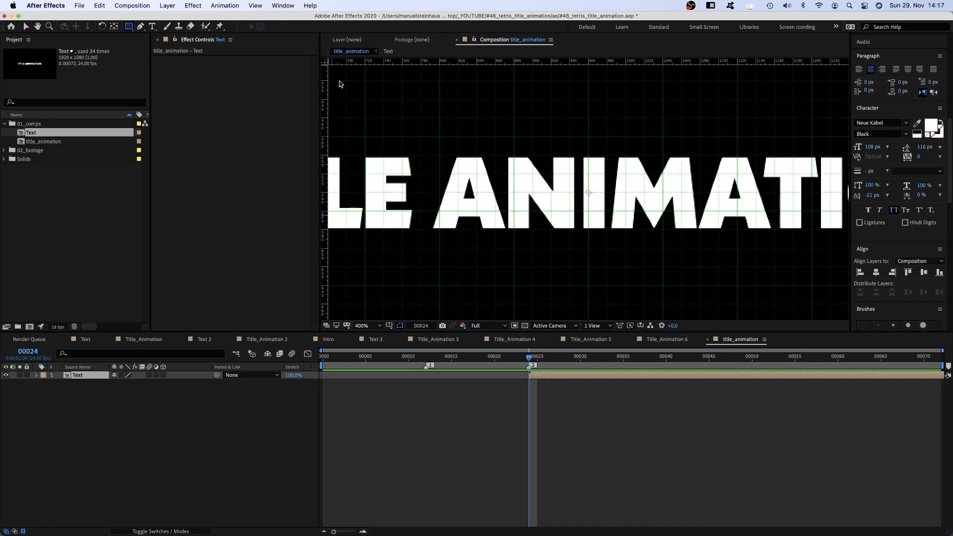
{"action": "left_click_drag", "start_coordinate": [551, 117], "coordinate": [588, 155]}
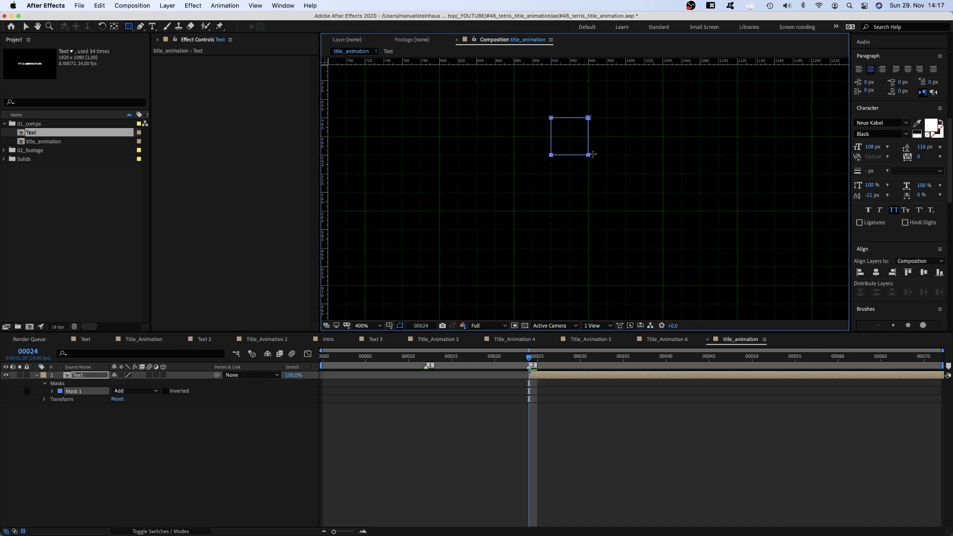
{"action": "left_click", "coordinate": [133, 393]}
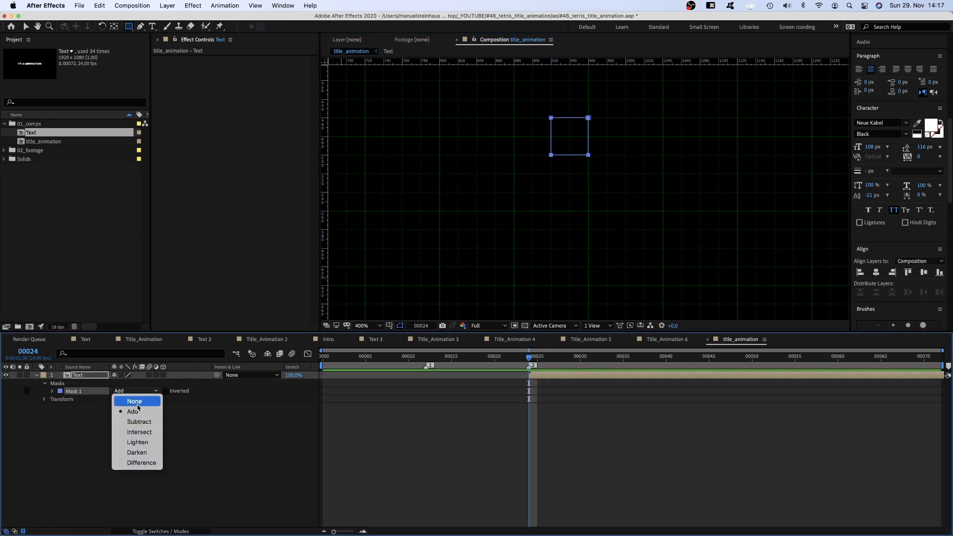
{"action": "left_click", "coordinate": [137, 401]}
Move the square mask onto the upper-left quarter of the O and nudge it left to fit the letter's edge
{"action": "key", "text": "v"}
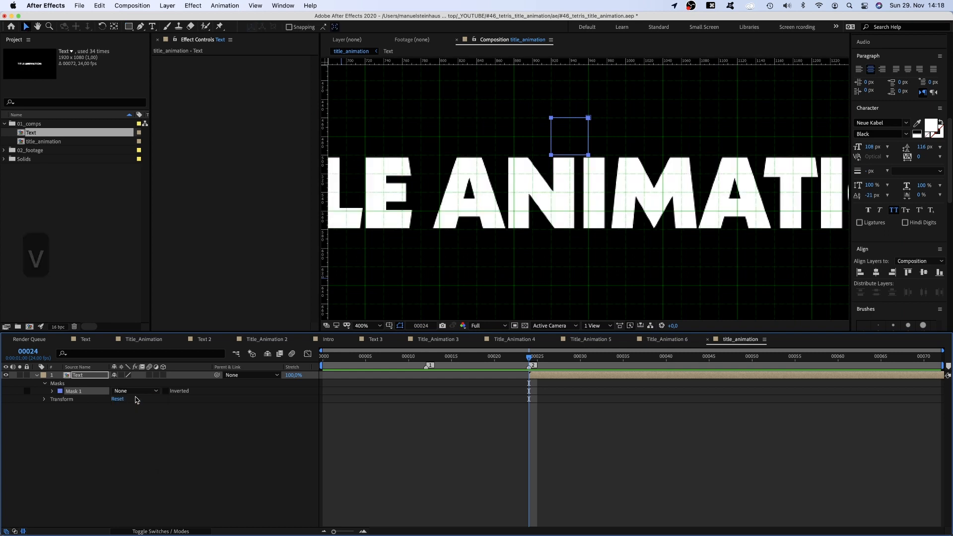
{"action": "key", "text": "space"}
{"action": "left_click_drag", "start_coordinate": [684, 197], "coordinate": [456, 209]}
{"action": "left_click_drag", "start_coordinate": [363, 130], "coordinate": [658, 168]}
{"action": "key", "text": "Left"}
{"action": "key", "text": "Left"}
{"action": "key", "text": "Left"}
{"action": "key", "text": "Left"}
{"action": "key", "text": "Left"}
{"action": "key", "text": "Left"}
{"action": "key", "text": "Left"}
{"action": "key", "text": "Left"}
{"action": "key", "text": "Left"}
{"action": "key", "text": "Left"}
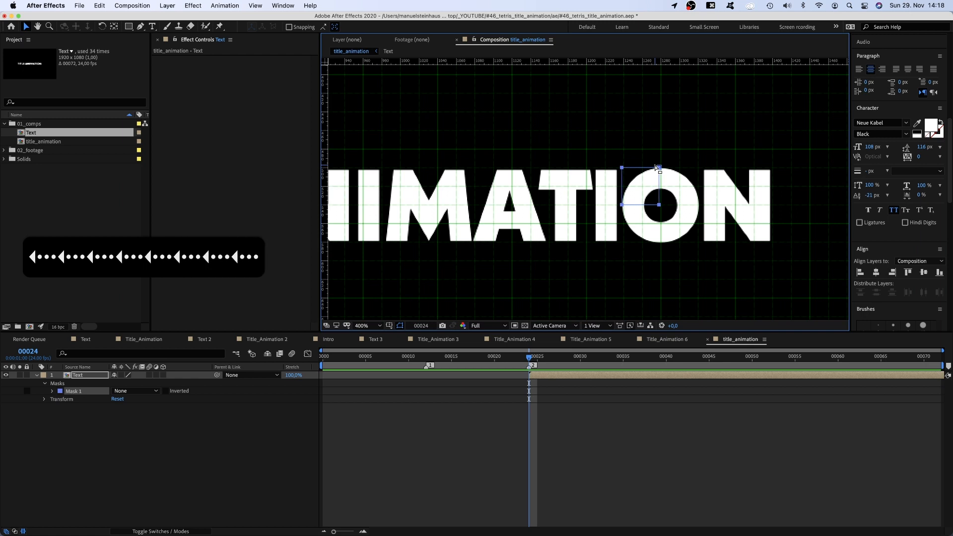
Duplicate the mask on the O and place the copy over the lower middle of the M
{"action": "key", "text": "space"}
{"action": "left_click_drag", "start_coordinate": [397, 236], "coordinate": [526, 223]}
{"action": "left_click", "coordinate": [69, 391]}
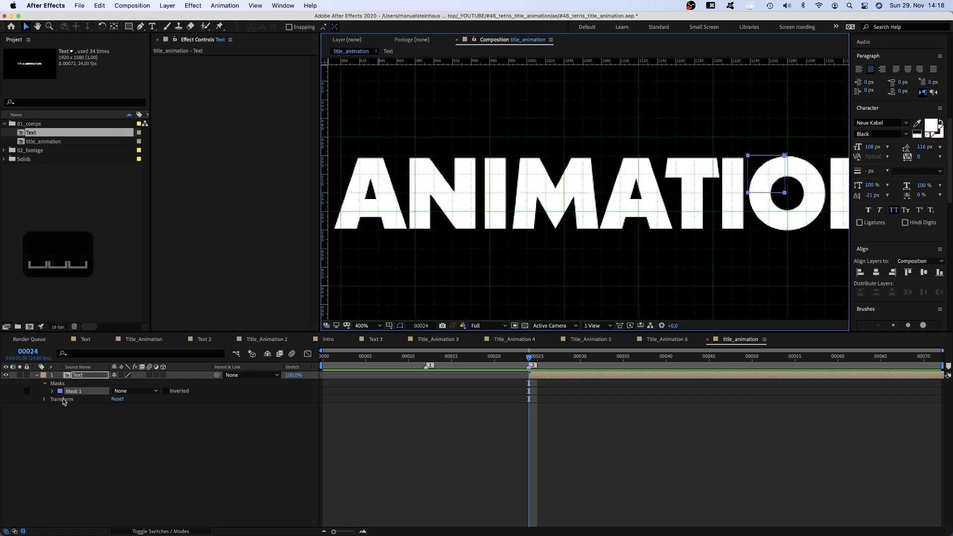
{"action": "key", "text": "super+d"}
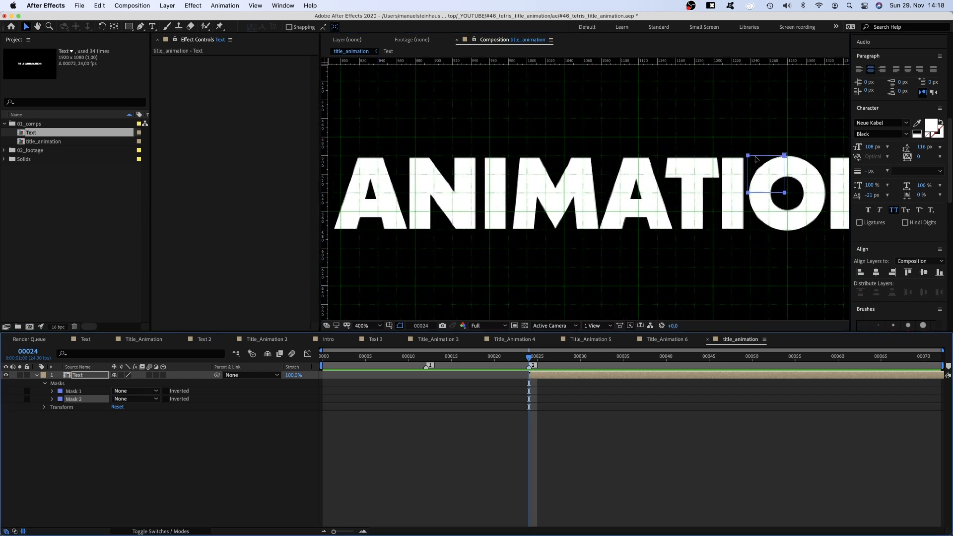
{"action": "left_click_drag", "start_coordinate": [783, 164], "coordinate": [581, 201]}
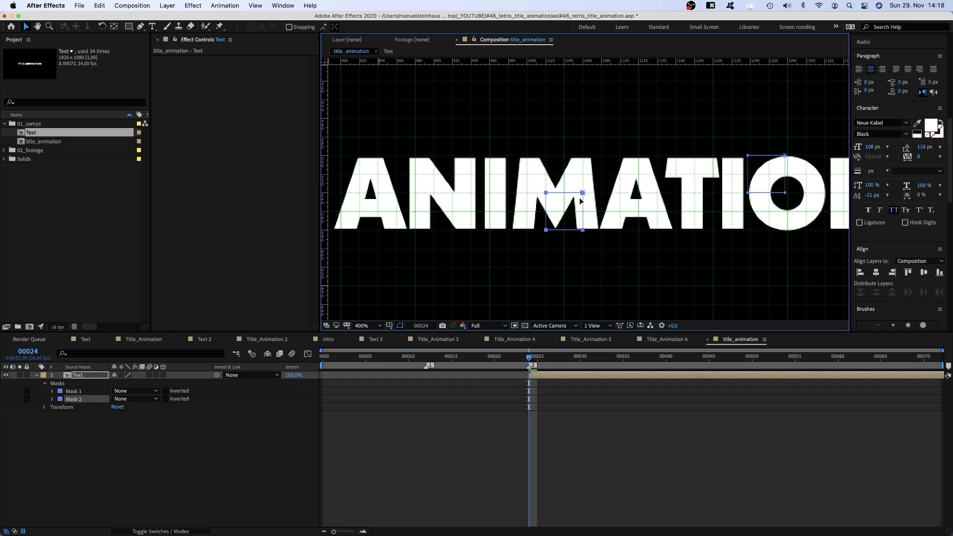
Duplicate the M's mask twice, placing one copy over the lower right of ANIMATION's first A and one over the first N's upper left
{"action": "key", "text": "space"}
{"action": "left_click_drag", "start_coordinate": [515, 203], "coordinate": [624, 204]}
{"action": "key", "text": "super+d"}
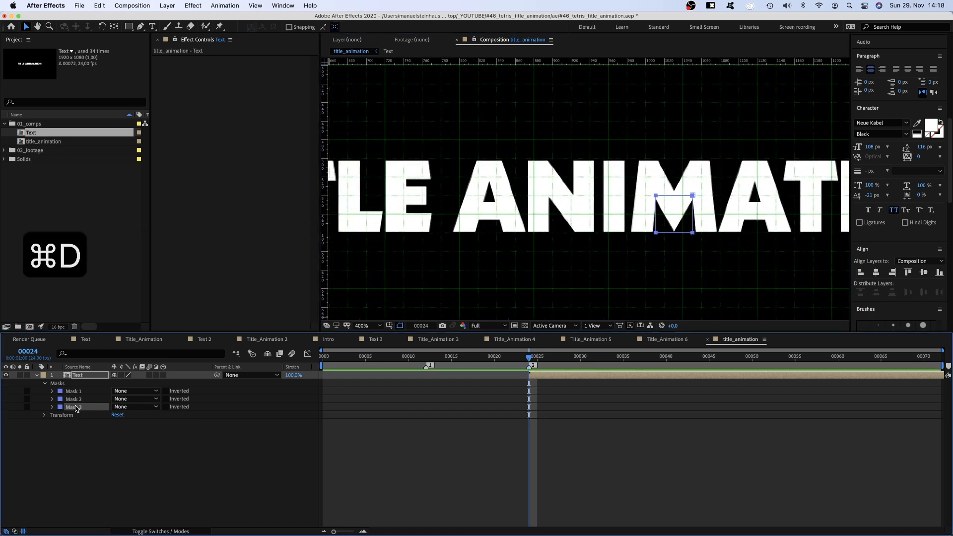
{"action": "left_click_drag", "start_coordinate": [693, 201], "coordinate": [562, 167]}
{"action": "key", "text": "super+d"}
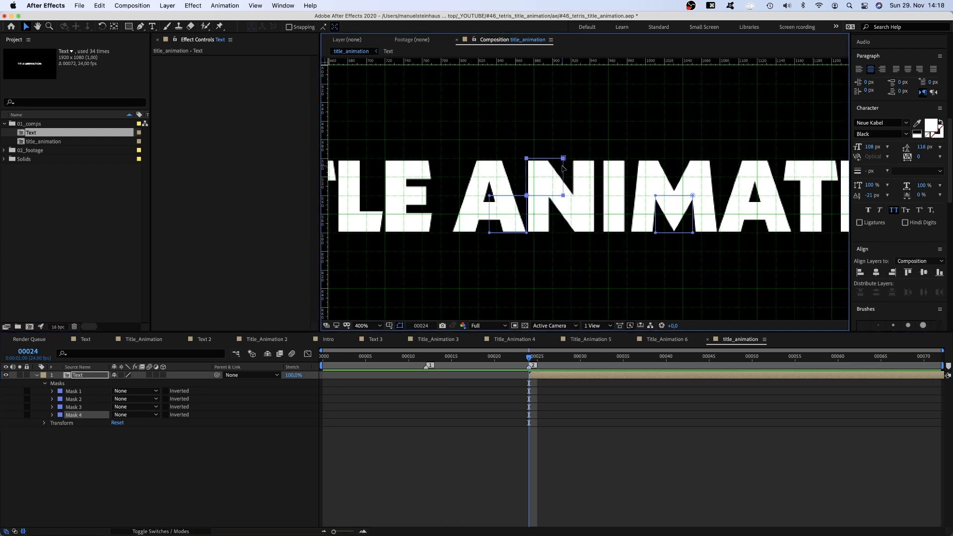
{"action": "left_click", "coordinate": [361, 327]}
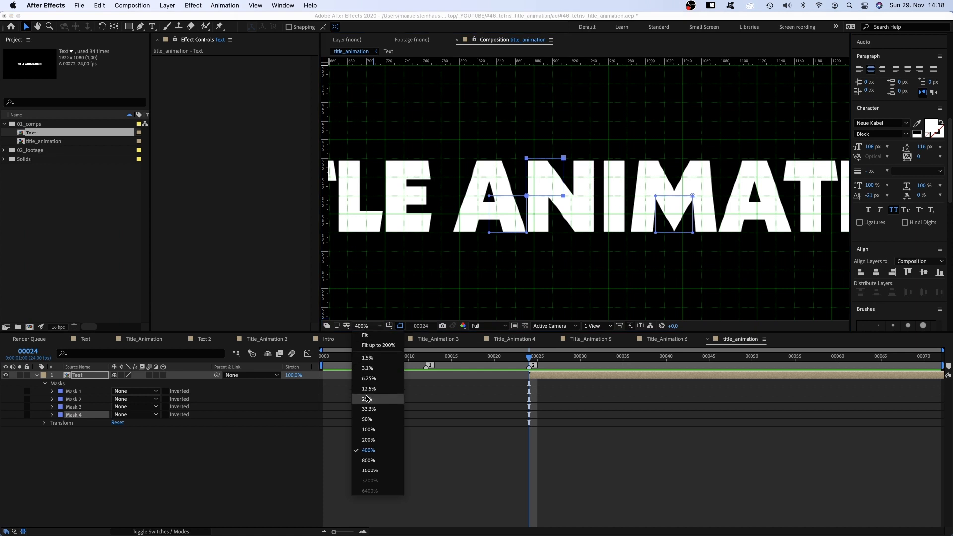
Set all four masks on the Text layer to Subtract and hide the composition grid
{"action": "left_click", "coordinate": [373, 437]}
{"action": "left_click", "coordinate": [81, 392], "text": "shift"}
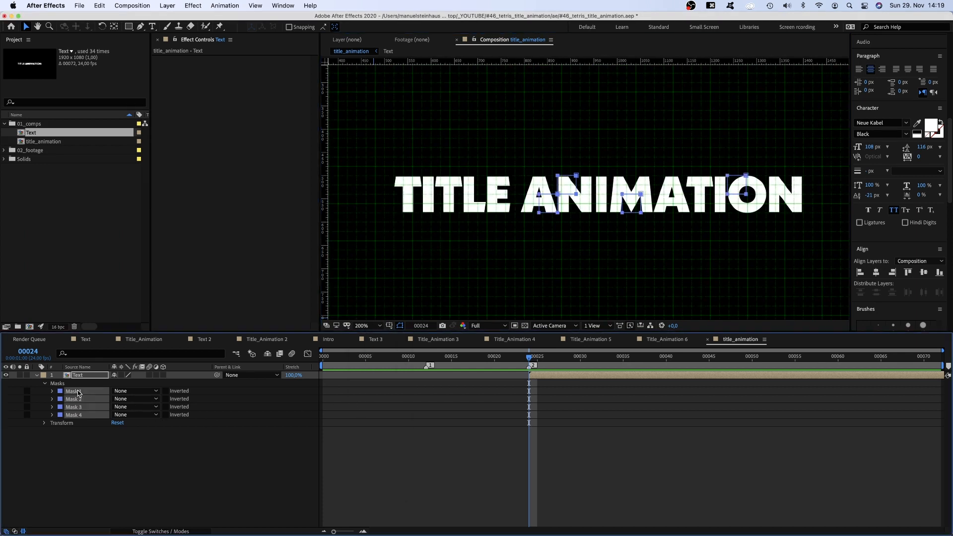
{"action": "left_click", "coordinate": [132, 391]}
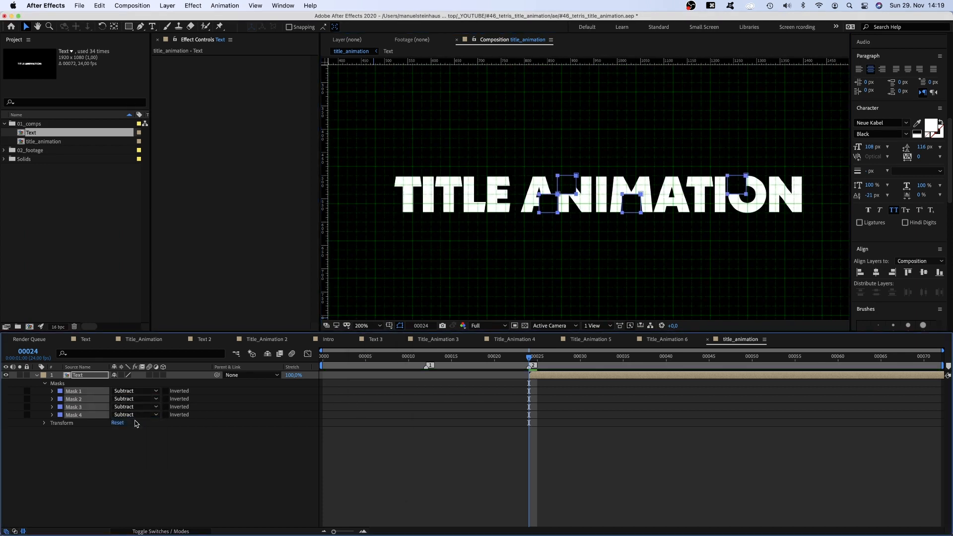
{"action": "left_click", "coordinate": [138, 422]}
{"action": "left_click", "coordinate": [389, 325]}
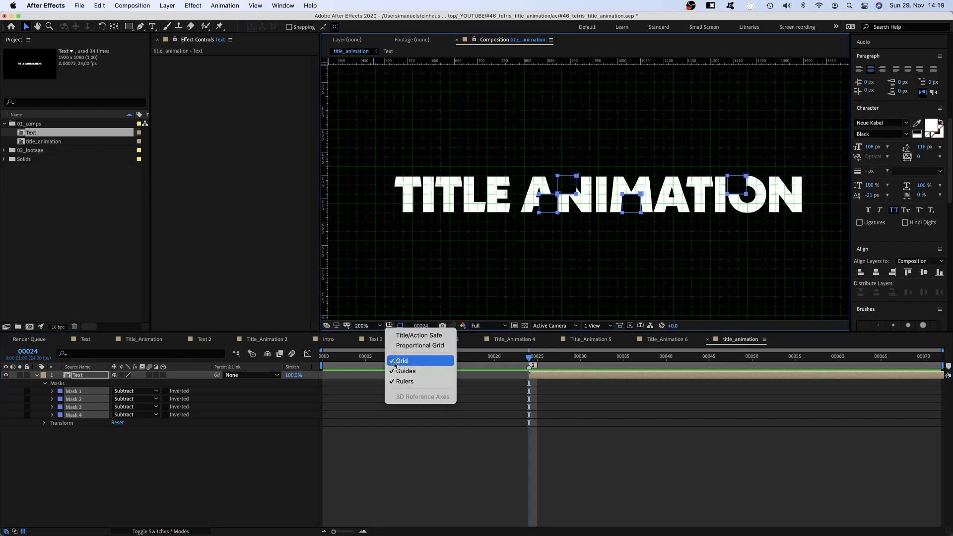
{"action": "left_click", "coordinate": [405, 358]}
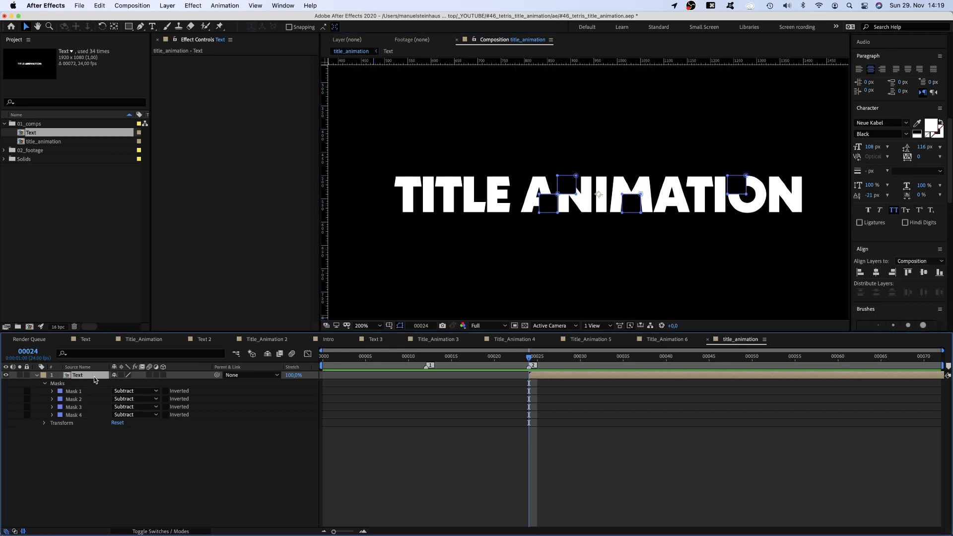
Duplicate the Text layer, keep only Mask 1 over the O on the copy, and set that mask to Add
{"action": "key", "text": "super+d"}
{"action": "key", "text": "m"}
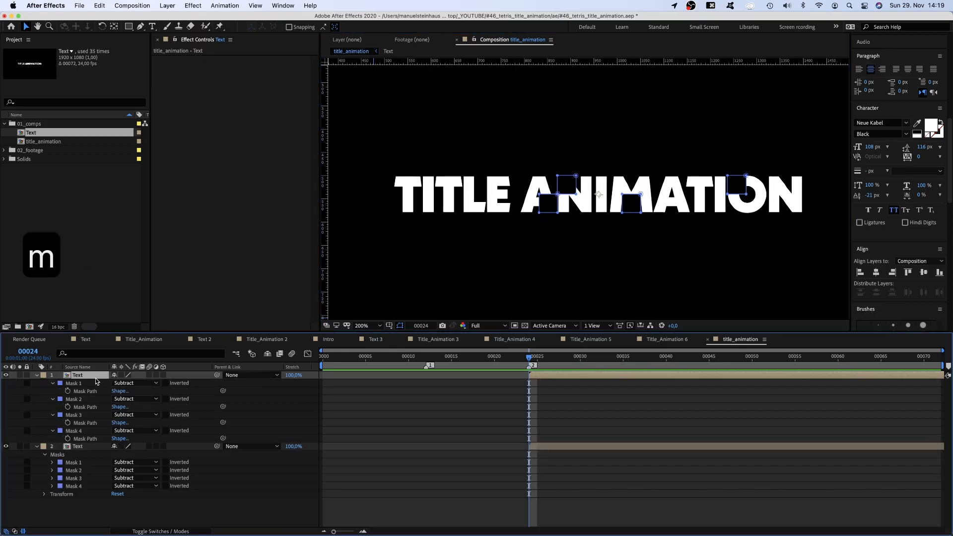
{"action": "left_click", "coordinate": [80, 400]}
{"action": "left_click", "coordinate": [77, 415], "text": "shift"}
{"action": "left_click", "coordinate": [75, 430], "text": "shift"}
{"action": "key", "text": "BackSpace"}
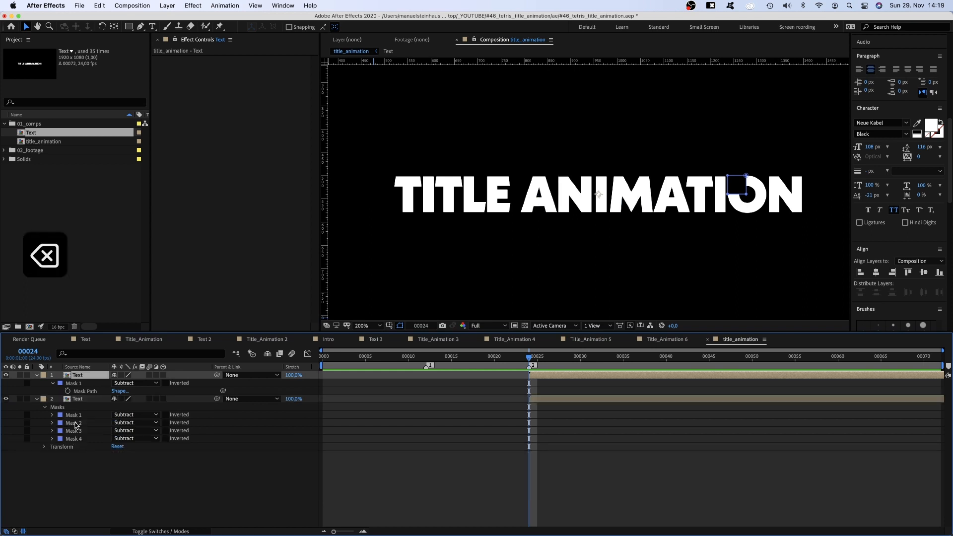
{"action": "left_click", "coordinate": [134, 383]}
{"action": "left_click", "coordinate": [135, 404]}
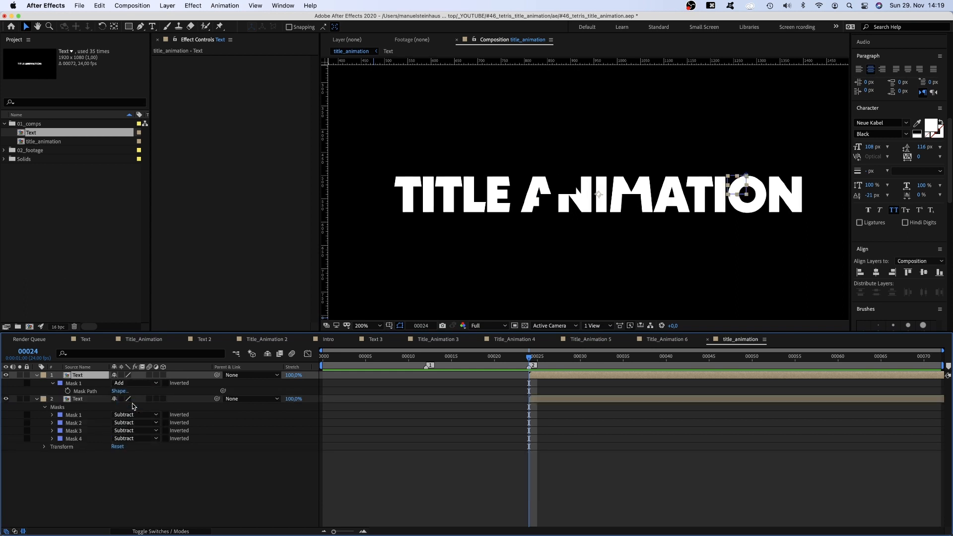
Move the upper Text layer's anchor point to the centre of the square mask on the O
{"action": "left_click", "coordinate": [371, 327]}
{"action": "left_click", "coordinate": [370, 447]}
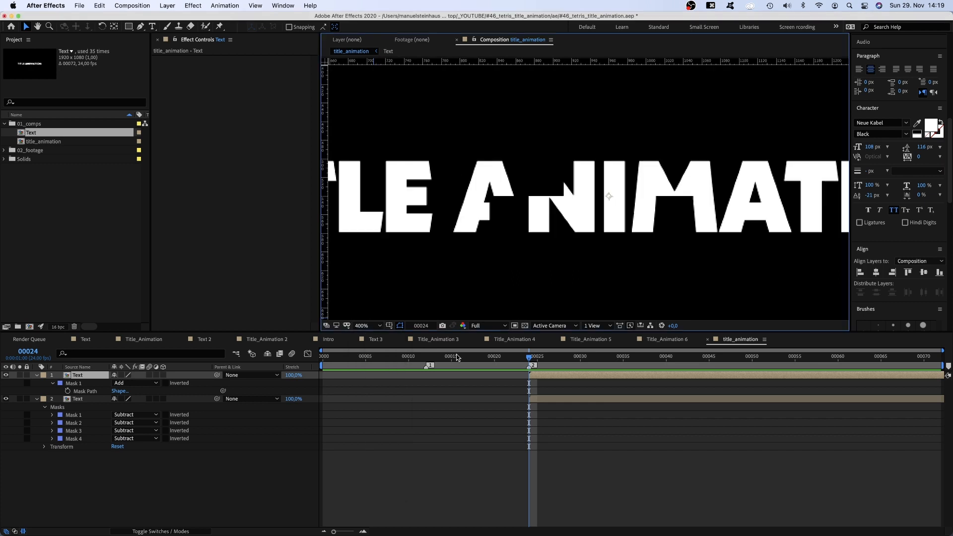
{"action": "key", "text": "space"}
{"action": "left_click_drag", "start_coordinate": [768, 212], "coordinate": [576, 189]}
{"action": "left_click", "coordinate": [115, 28]}
{"action": "key", "text": "space"}
{"action": "left_click_drag", "start_coordinate": [398, 210], "coordinate": [673, 194]}
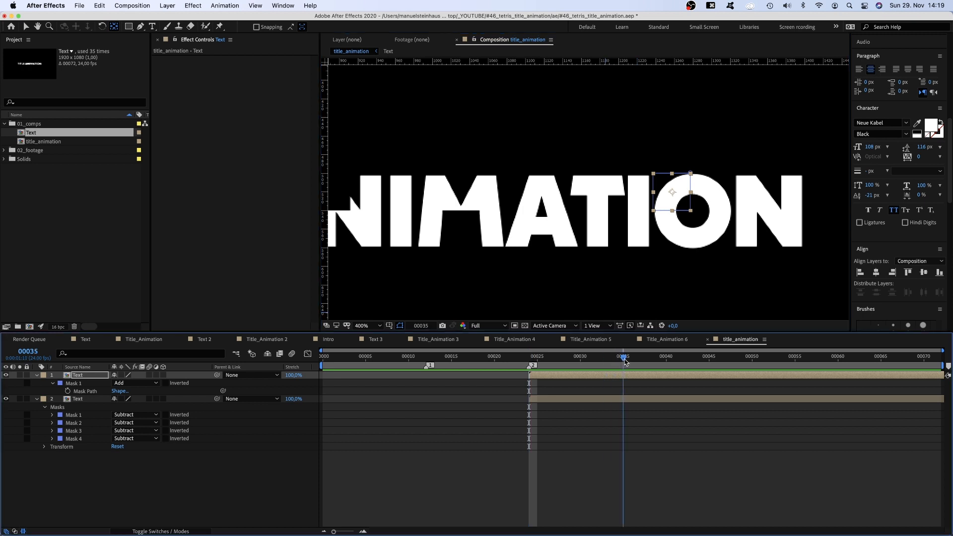
Add Position and Rotation keyframes to the O piece at frame 35
{"action": "left_click", "coordinate": [624, 359]}
{"action": "key", "text": "p"}
{"action": "key", "text": "shift+r"}
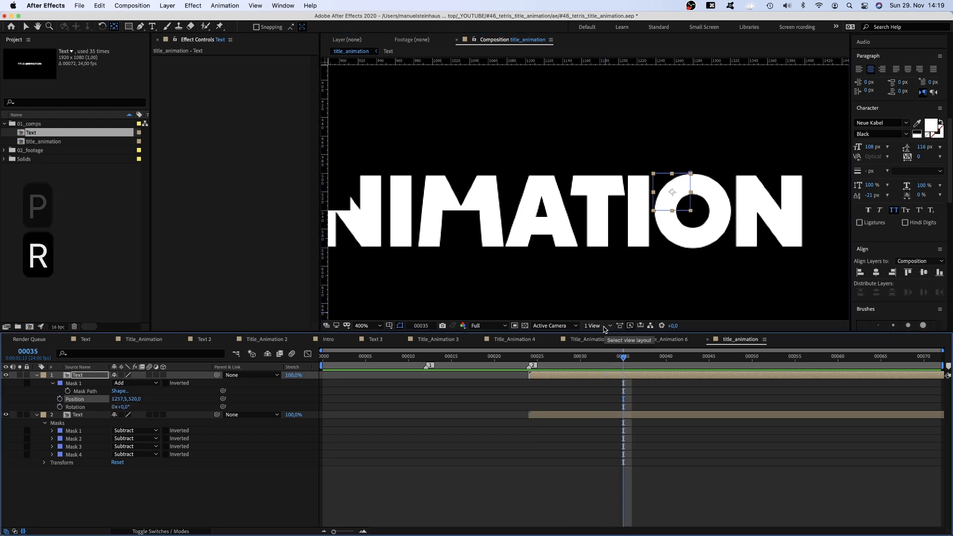
{"action": "left_click", "coordinate": [59, 399]}
{"action": "left_click", "coordinate": [60, 406]}
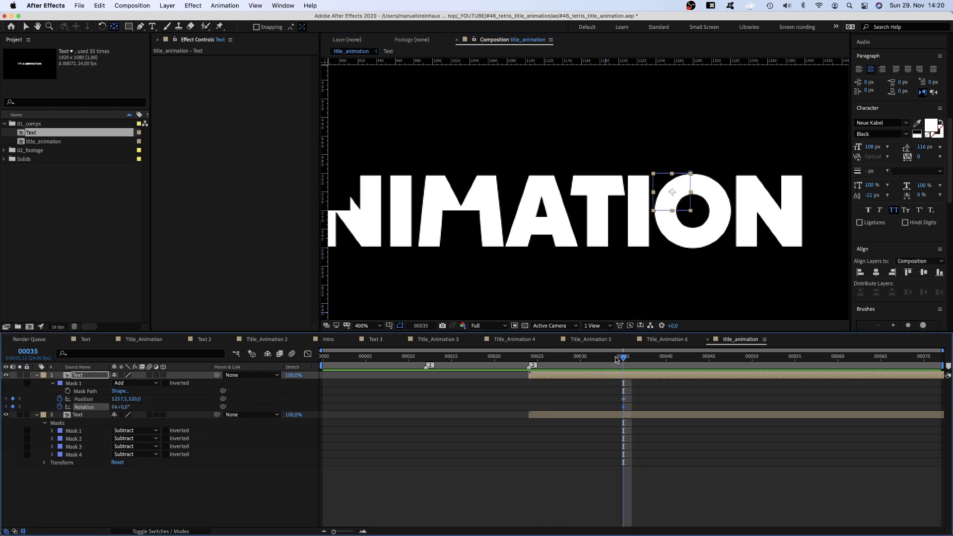
At frame 24, set the O piece's Rotation to -90° and raise it to a Y position of 238
{"action": "left_click_drag", "start_coordinate": [615, 356], "coordinate": [530, 391]}
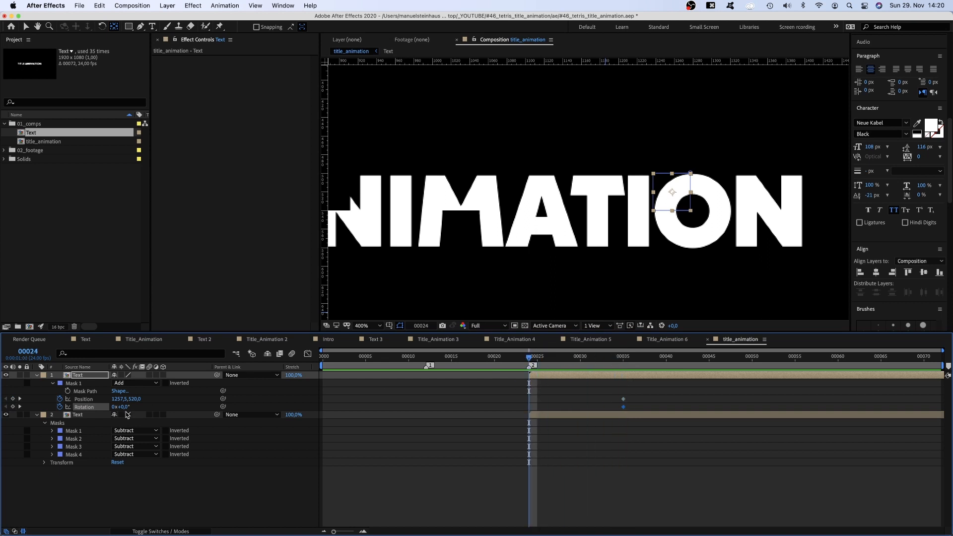
{"action": "type", "text": "-90"}
{"action": "key", "text": "Return"}
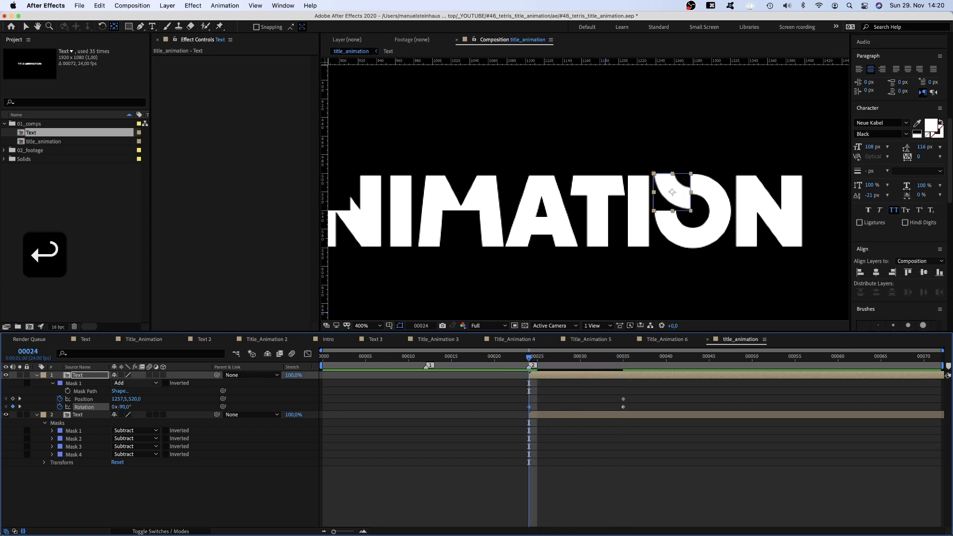
{"action": "left_click", "coordinate": [367, 326]}
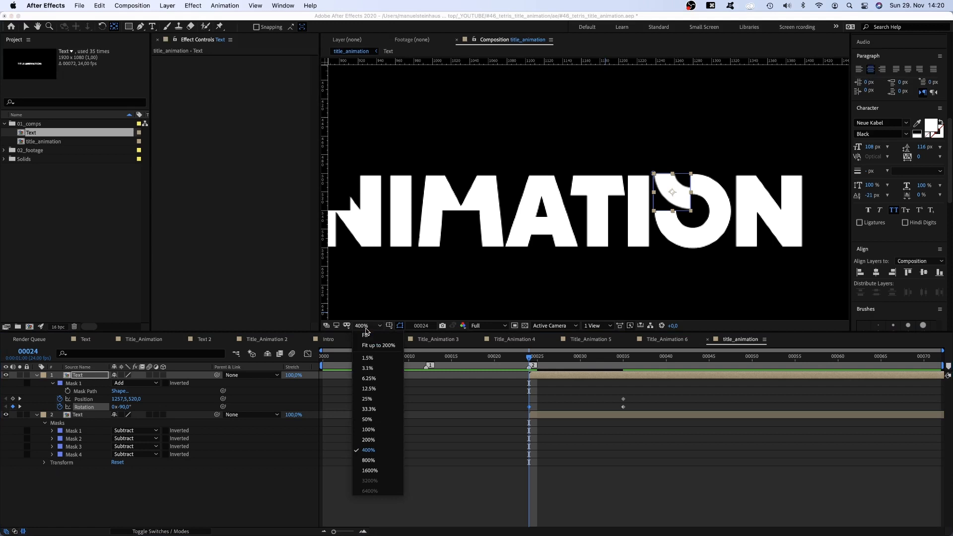
{"action": "left_click", "coordinate": [377, 421]}
{"action": "left_click_drag", "start_coordinate": [449, 261], "coordinate": [507, 258]}
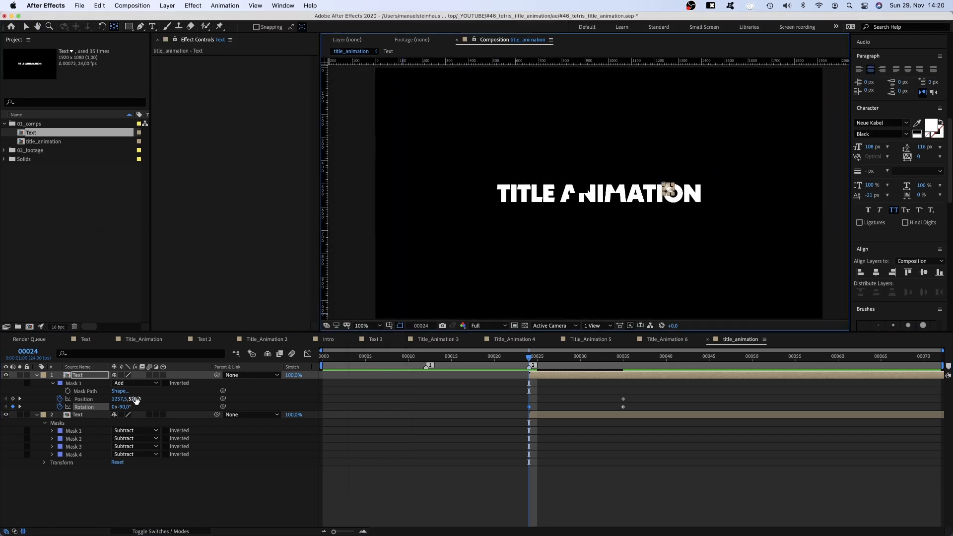
{"action": "mouse_move", "coordinate": [136, 399]}
{"action": "left_mouse_down"}
{"action": "mouse_move", "coordinate": [24, 384]}
{"action": "mouse_move", "coordinate": [147, 395]}
{"action": "left_mouse_up"}
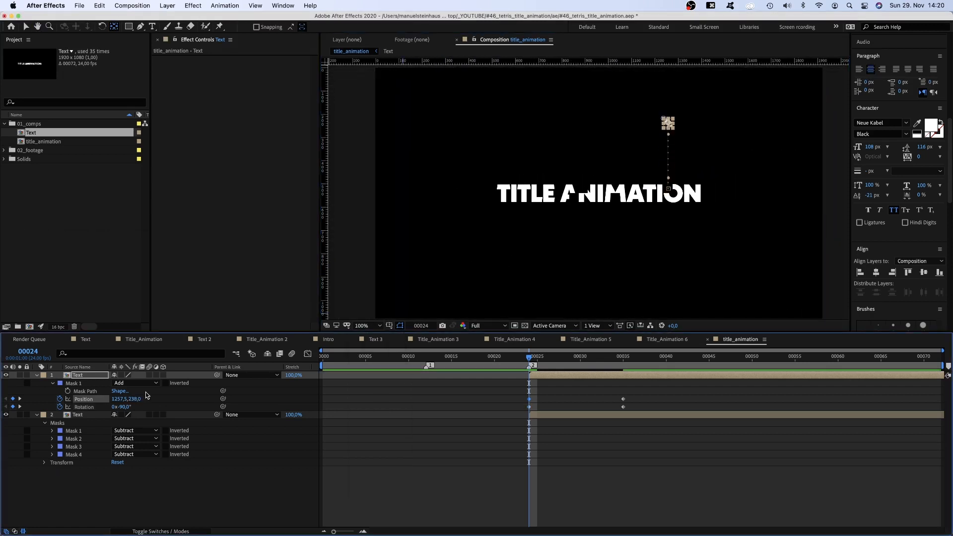
Reshape the O piece's Rotation speed graph so it starts slowly and accelerates toward the end keyframe
{"action": "left_click_drag", "start_coordinate": [635, 405], "coordinate": [516, 410]}
{"action": "left_click", "coordinate": [308, 354]}
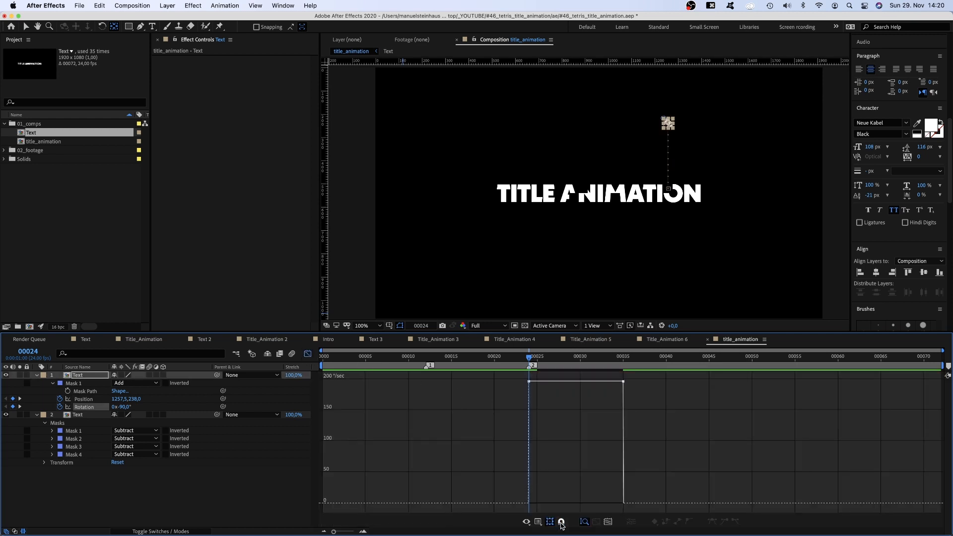
{"action": "left_click", "coordinate": [538, 522]}
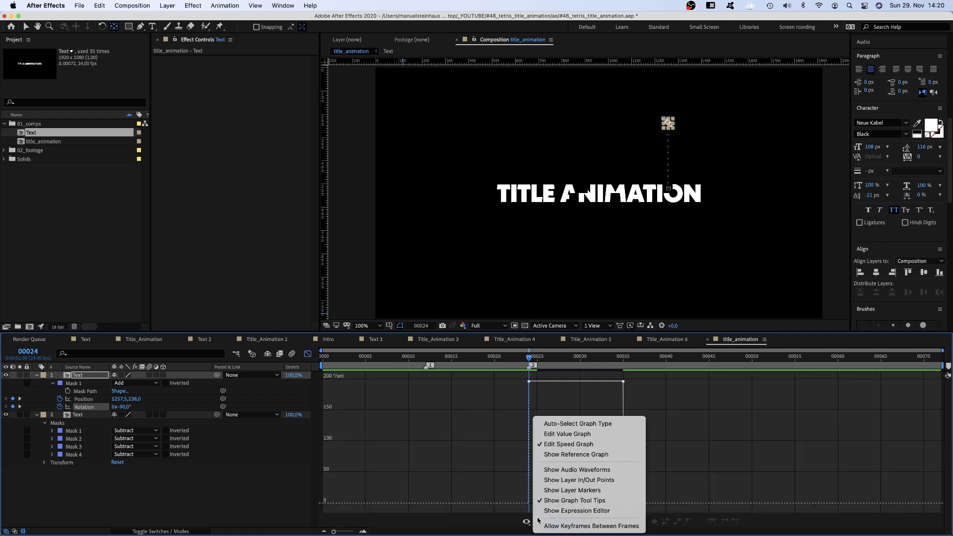
{"action": "left_click", "coordinate": [554, 444]}
{"action": "left_click", "coordinate": [623, 382]}
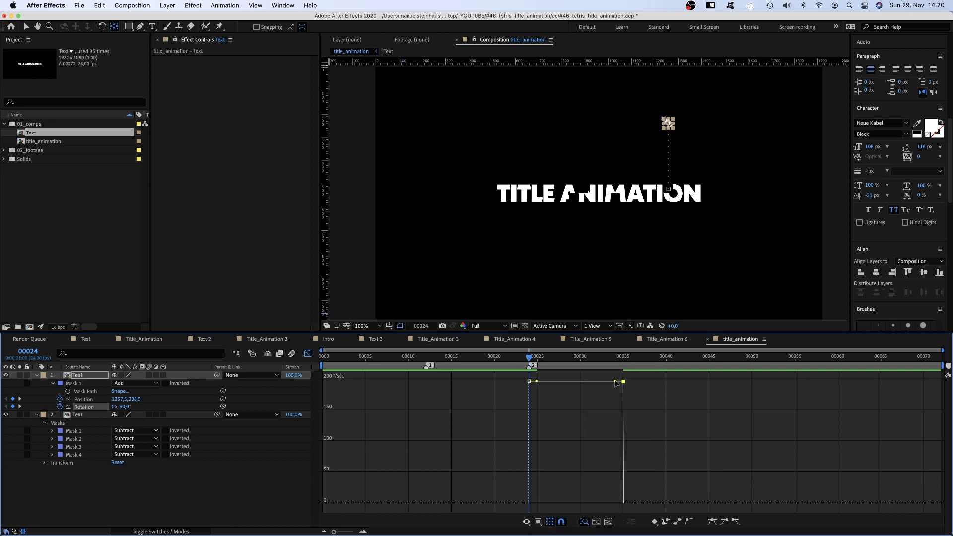
{"action": "left_click_drag", "start_coordinate": [615, 382], "coordinate": [423, 504]}
Reshape the O piece's Position speed graph to start from zero speed and accelerate sharply toward frame 35
{"action": "left_click", "coordinate": [82, 400]}
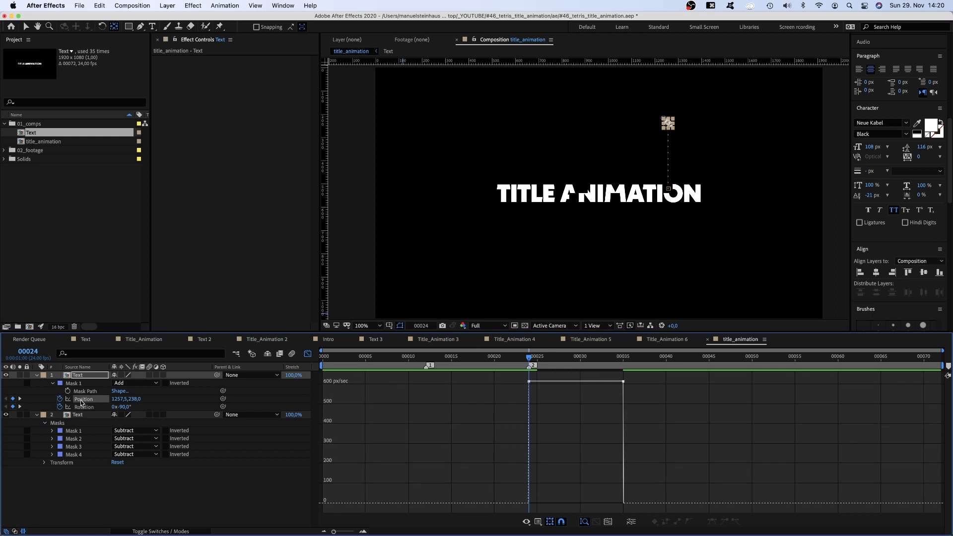
{"action": "left_click_drag", "start_coordinate": [536, 386], "coordinate": [671, 500]}
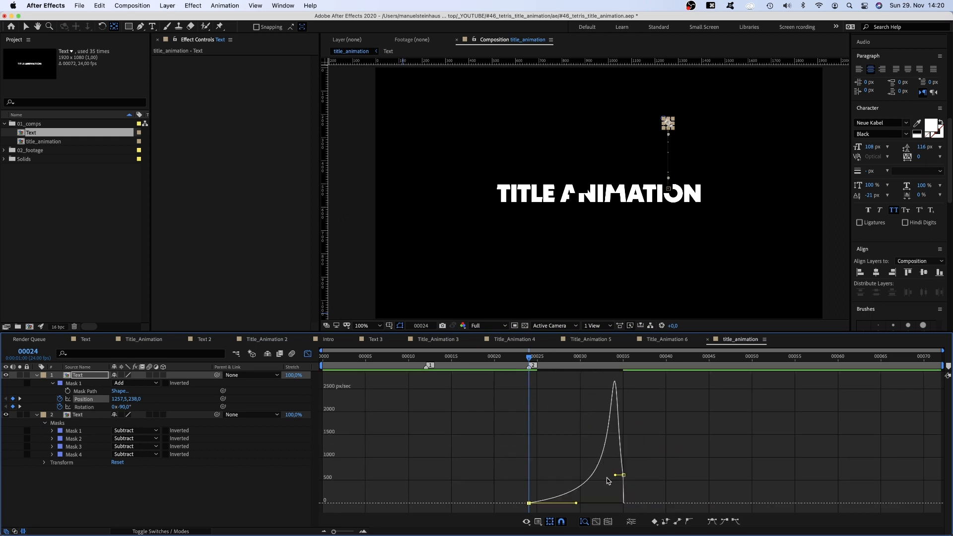
{"action": "left_click_drag", "start_coordinate": [615, 477], "coordinate": [628, 475]}
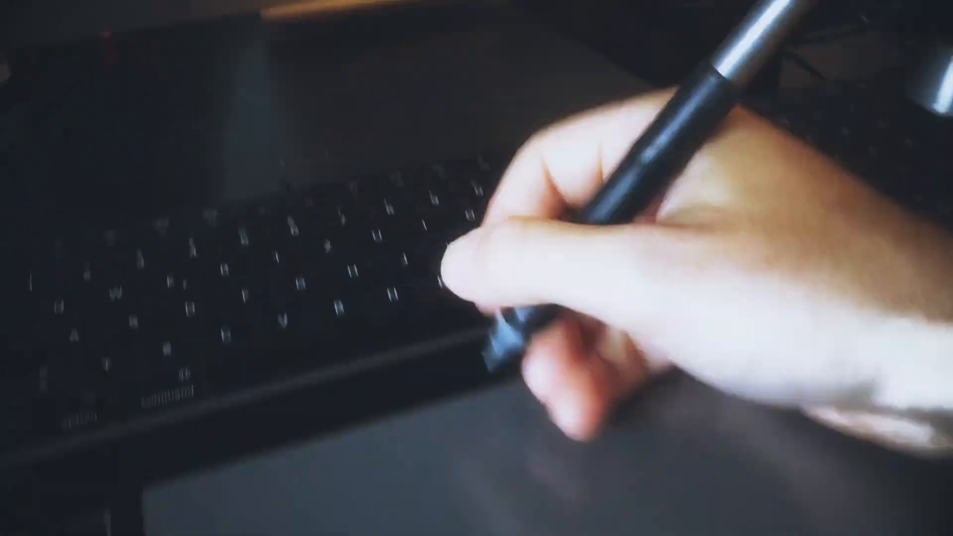
{"action": "left_click", "coordinate": [308, 354]}
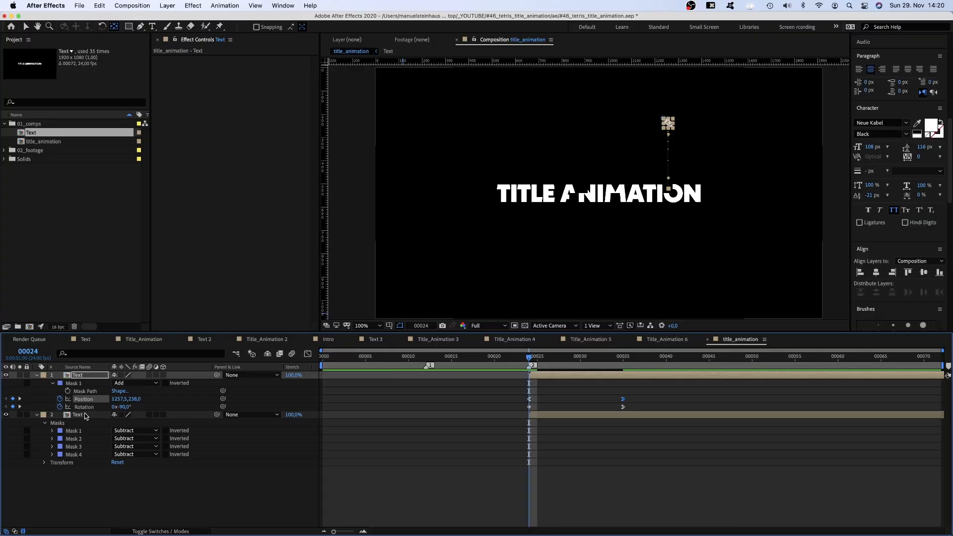
Duplicate the lowest Text layer and delete Masks 1, 3 and 4 from the copy, leaving only the mask on the M
{"action": "left_click", "coordinate": [77, 417]}
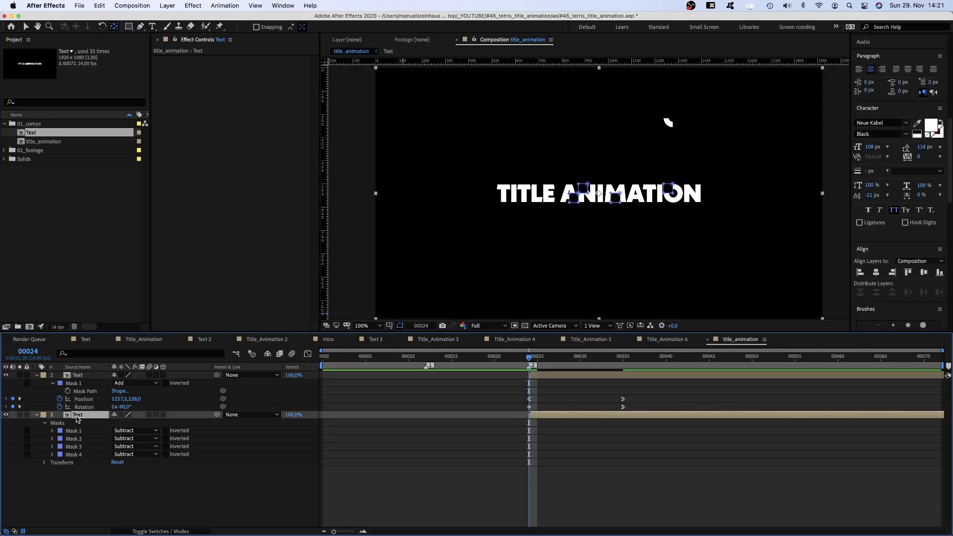
{"action": "key", "text": "super+d"}
{"action": "key", "text": "m"}
{"action": "left_click", "coordinate": [81, 430]}
{"action": "key", "text": "BackSpace"}
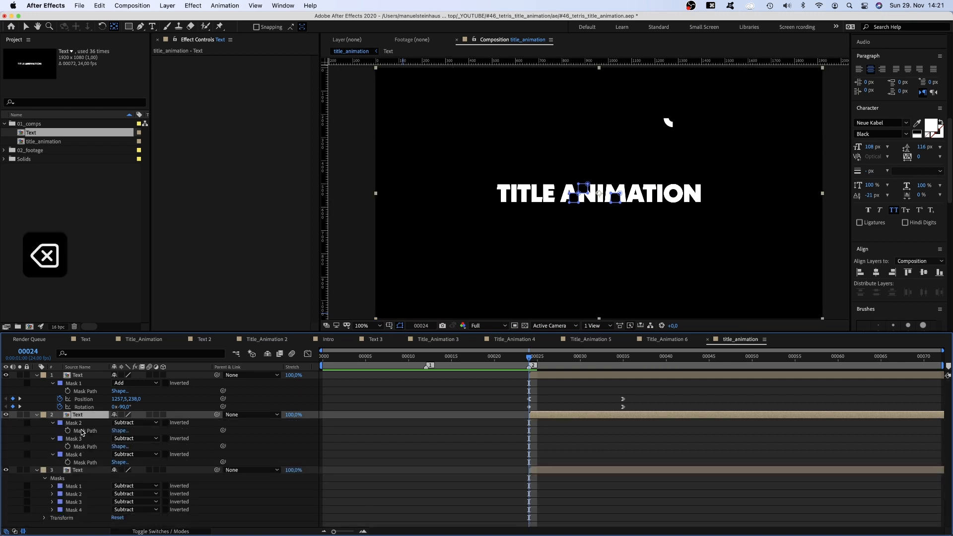
{"action": "left_click", "coordinate": [81, 440]}
{"action": "left_click", "coordinate": [81, 455], "text": "shift"}
{"action": "key", "text": "BackSpace"}
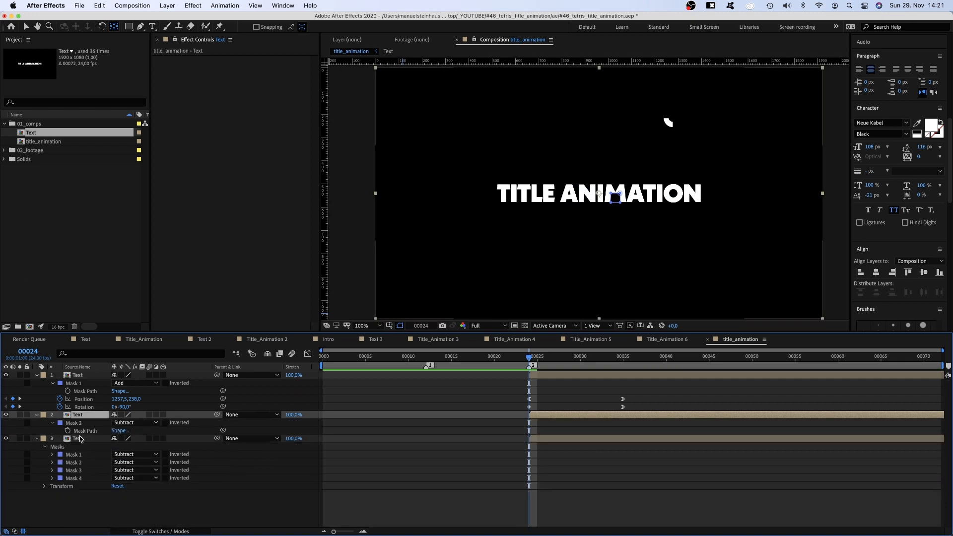
Set the M piece's mask to Add and animate its Y position from 698 at frame 24 to its place in the title at frame 30
{"action": "left_click", "coordinate": [580, 359]}
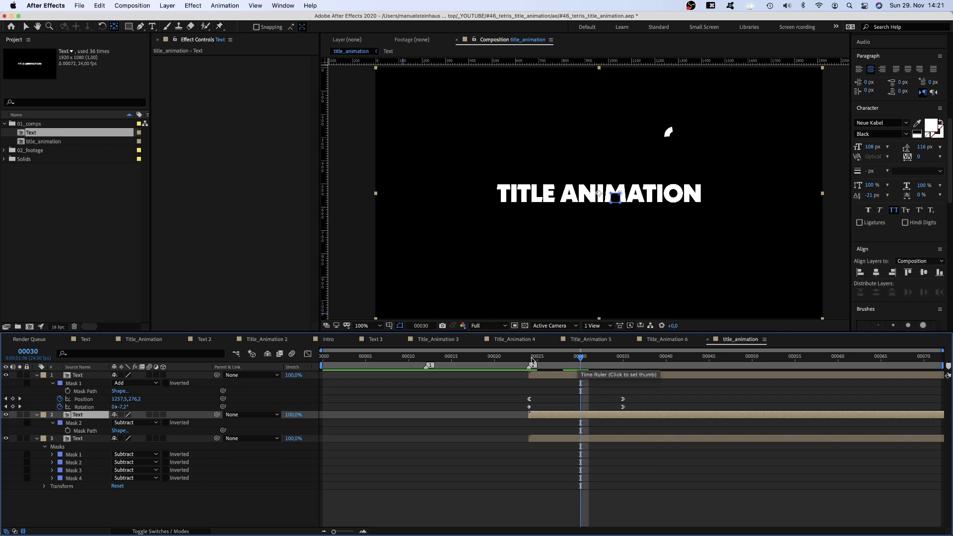
{"action": "key", "text": "p"}
{"action": "left_click", "coordinate": [138, 422]}
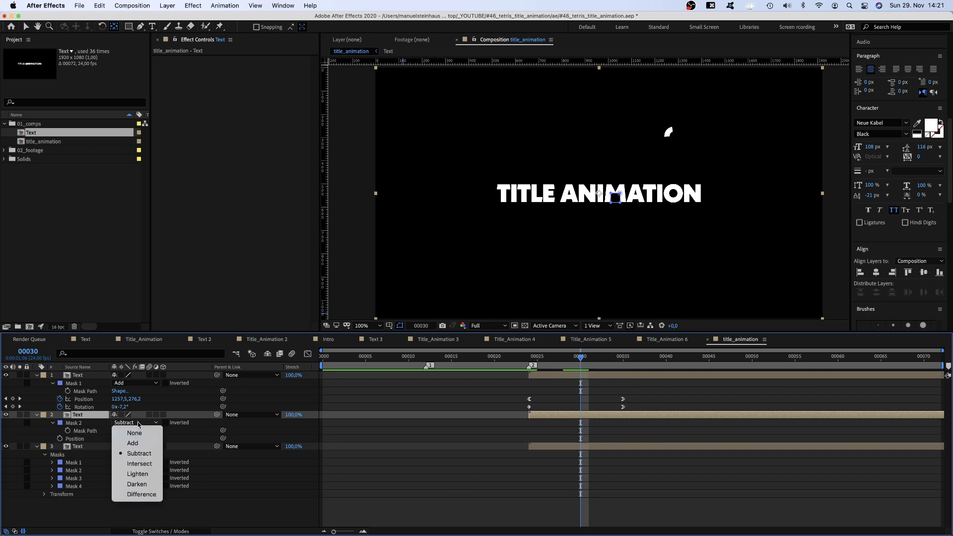
{"action": "left_click", "coordinate": [134, 443]}
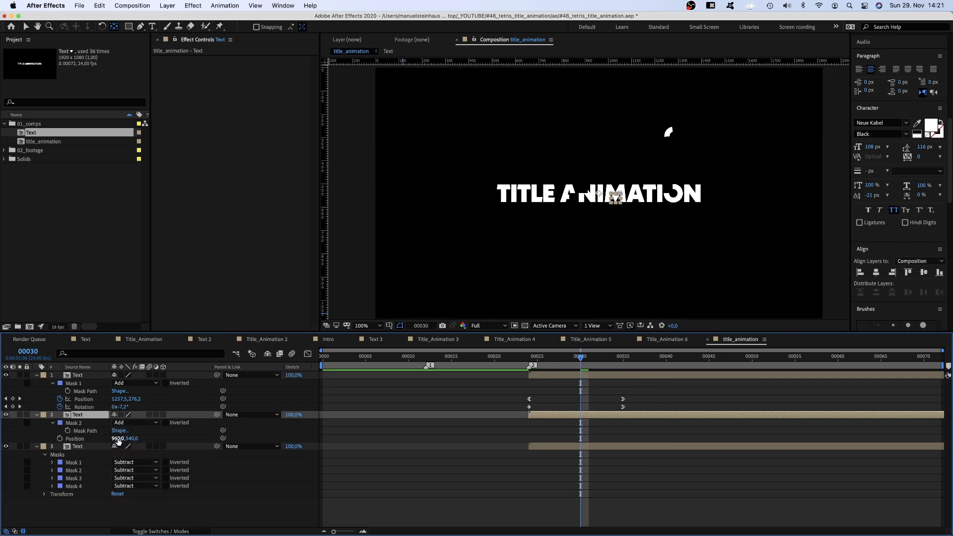
{"action": "left_click", "coordinate": [60, 438]}
{"action": "left_click_drag", "start_coordinate": [581, 361], "coordinate": [529, 358]}
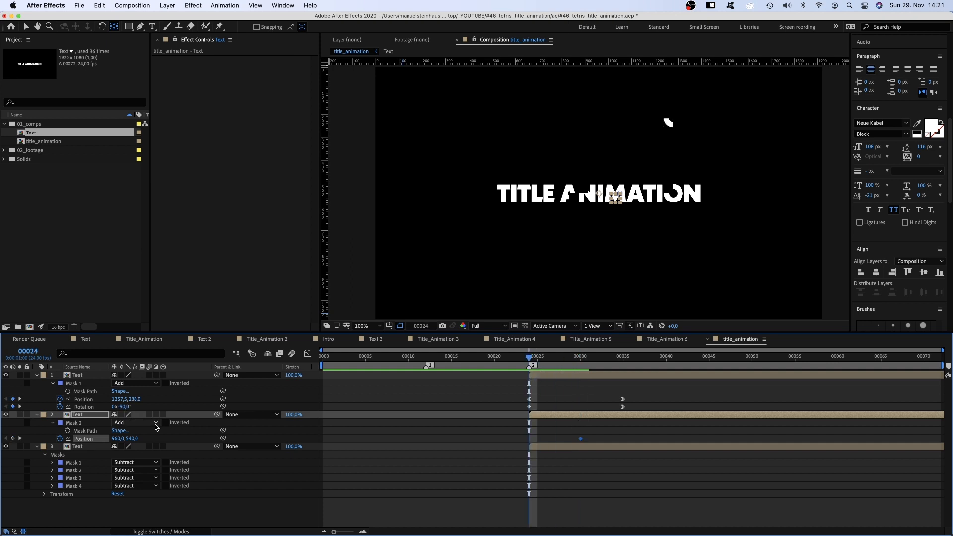
{"action": "left_click_drag", "start_coordinate": [132, 438], "coordinate": [212, 415]}
Reshape the M piece's Position speed graph so it starts slowly and speeds up sharply toward frame 30
{"action": "left_click_drag", "start_coordinate": [597, 432], "coordinate": [521, 445]}
{"action": "left_click", "coordinate": [307, 355]}
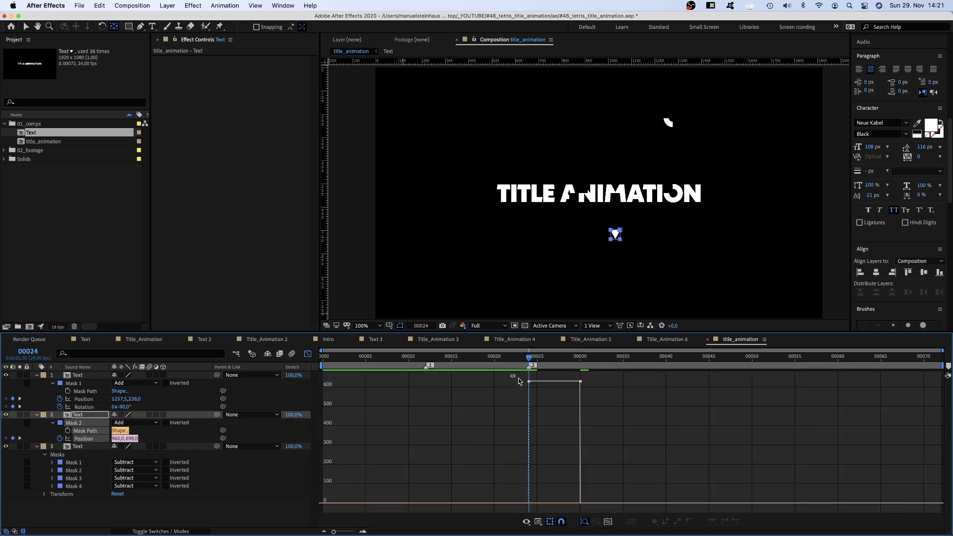
{"action": "left_click_drag", "start_coordinate": [529, 381], "coordinate": [673, 482]}
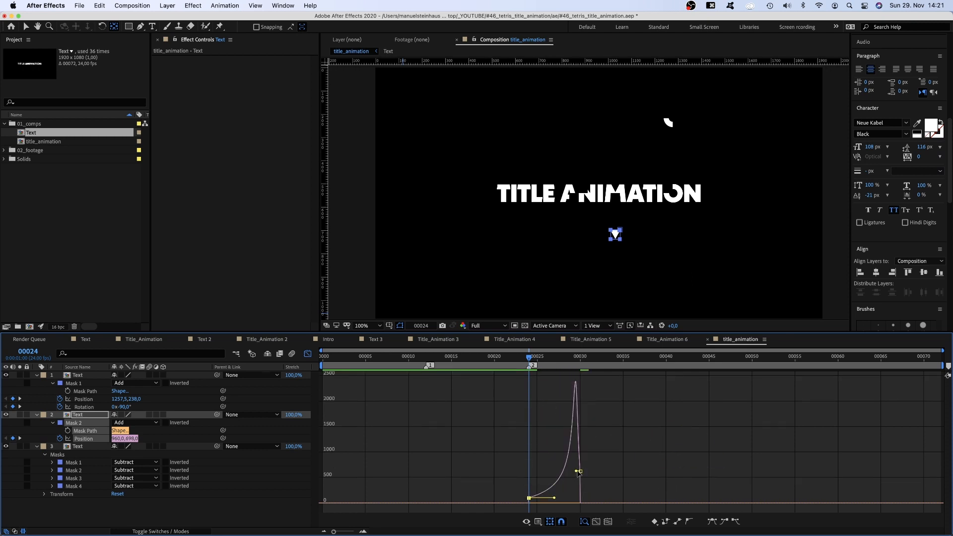
{"action": "left_click_drag", "start_coordinate": [579, 473], "coordinate": [584, 472]}
{"action": "left_click", "coordinate": [306, 353]}
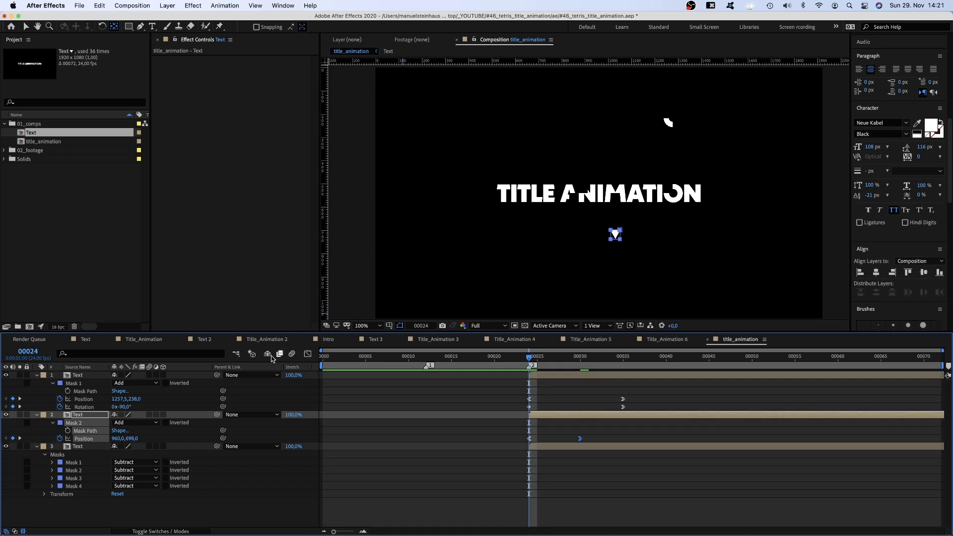
Duplicate the lowest Text layer again and delete Masks 1, 2 and 4 from the copy, leaving only Mask 3 on the first A
{"action": "left_click", "coordinate": [75, 447]}
{"action": "key", "text": "super+d"}
{"action": "key", "text": "m"}
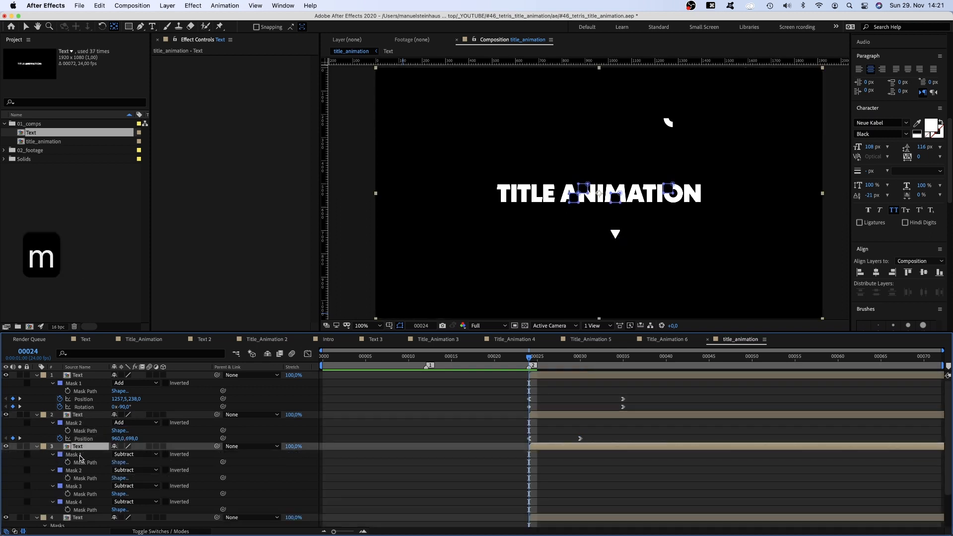
{"action": "left_click", "coordinate": [80, 470]}
{"action": "key", "text": "BackSpace"}
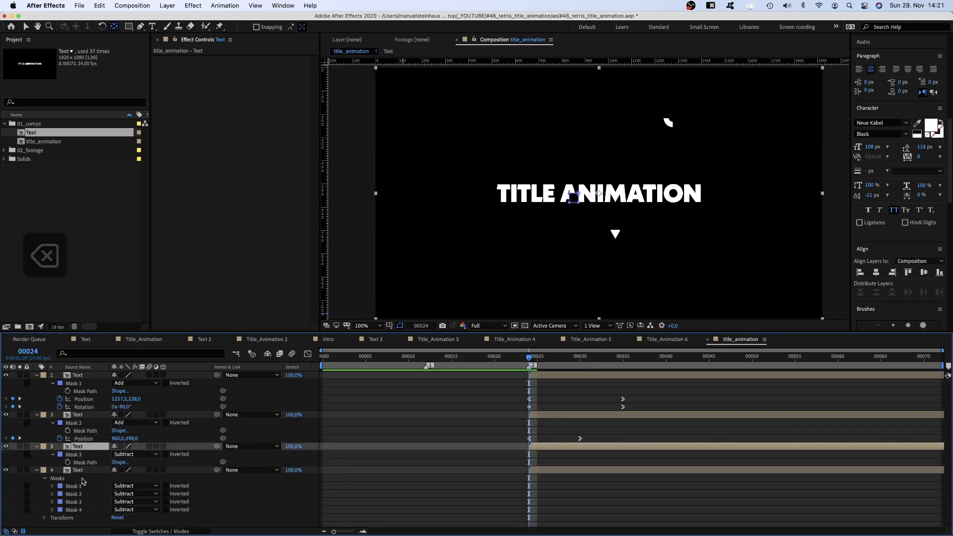
Set the first A piece's mask to Add and centre the layer's anchor point on the masked square
{"action": "left_click_drag", "start_coordinate": [588, 366], "coordinate": [665, 369]}
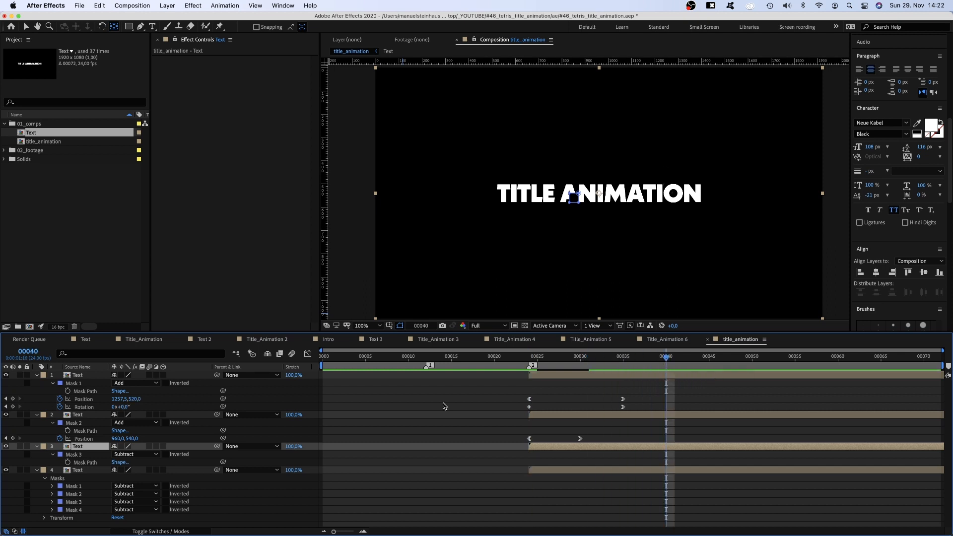
{"action": "left_click", "coordinate": [154, 455]}
{"action": "left_click", "coordinate": [147, 472]}
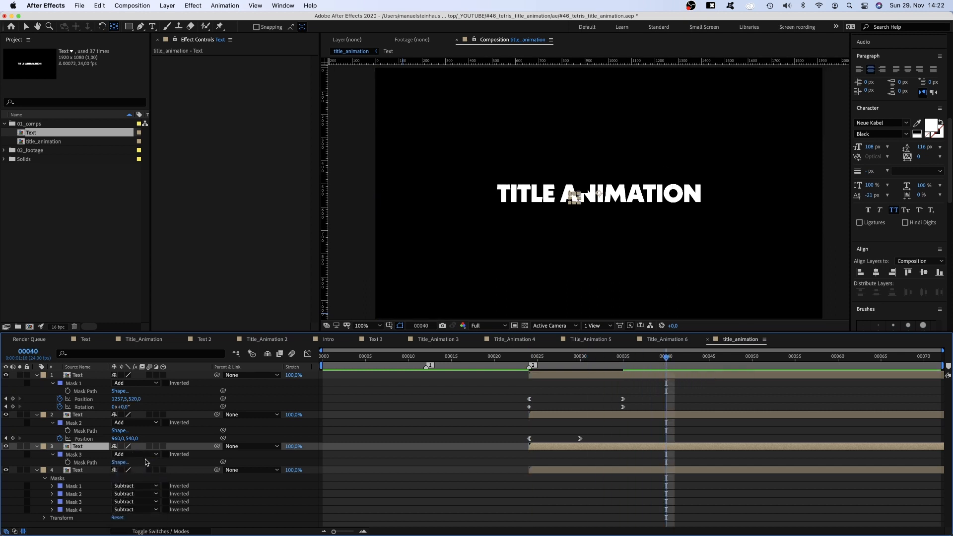
{"action": "left_click", "coordinate": [367, 325]}
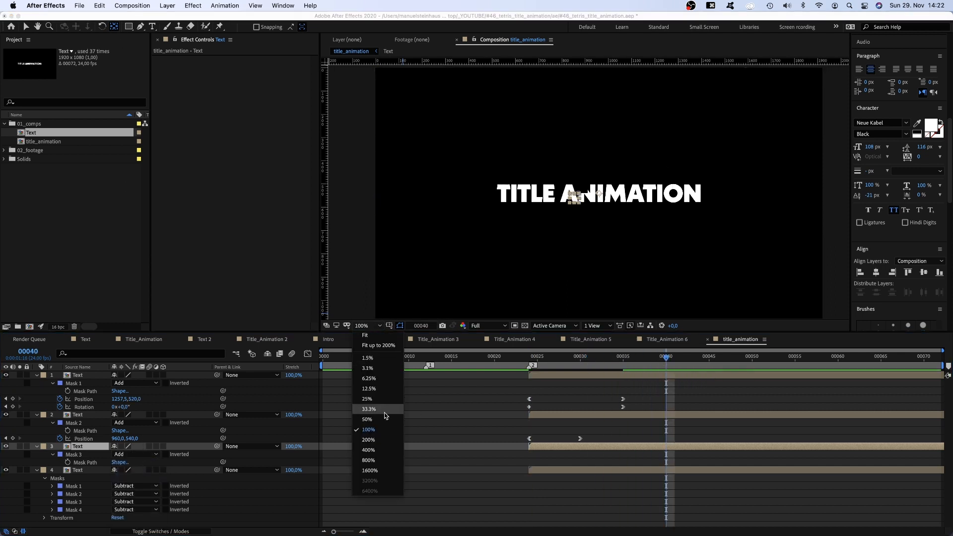
{"action": "left_click", "coordinate": [397, 423]}
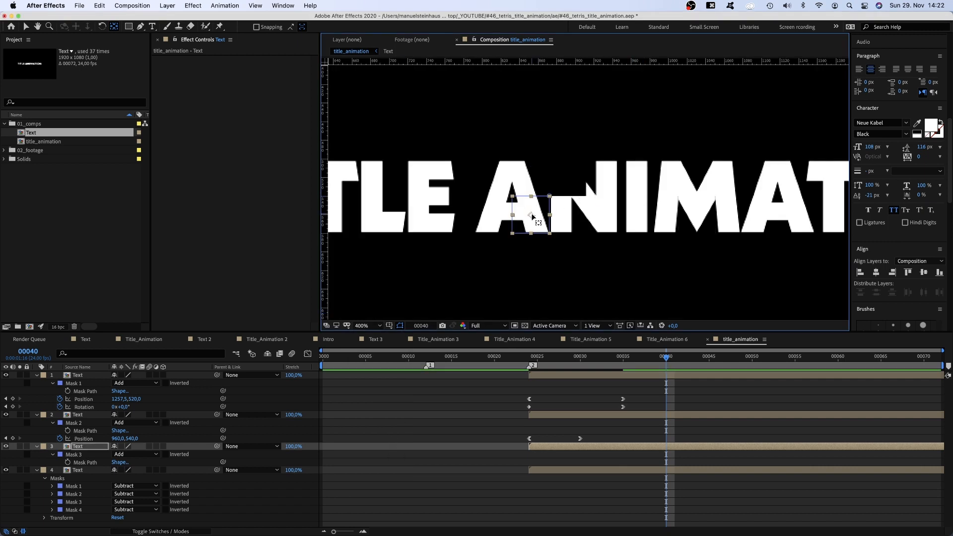
{"action": "left_click", "coordinate": [367, 325]}
{"action": "left_click", "coordinate": [381, 440]}
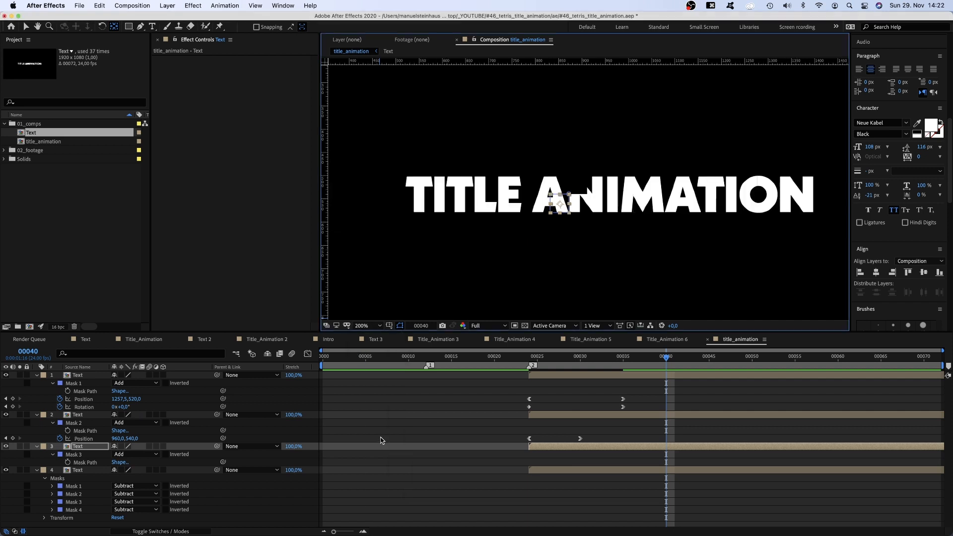
Add Position and Rotation keyframes to the A piece's layer at frame 40
{"action": "key", "text": "shift+p"}
{"action": "key", "text": "shift+r"}
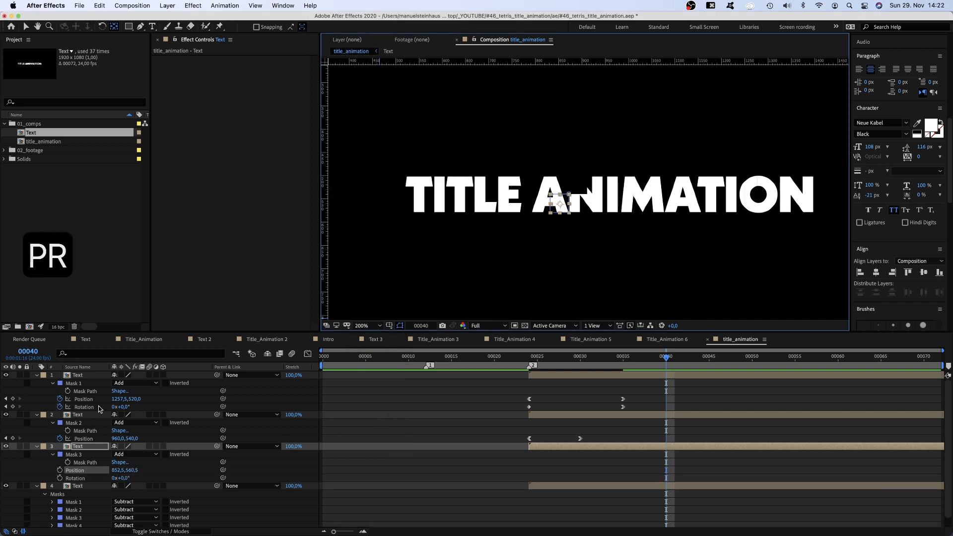
{"action": "left_click", "coordinate": [59, 470]}
{"action": "left_click", "coordinate": [60, 478]}
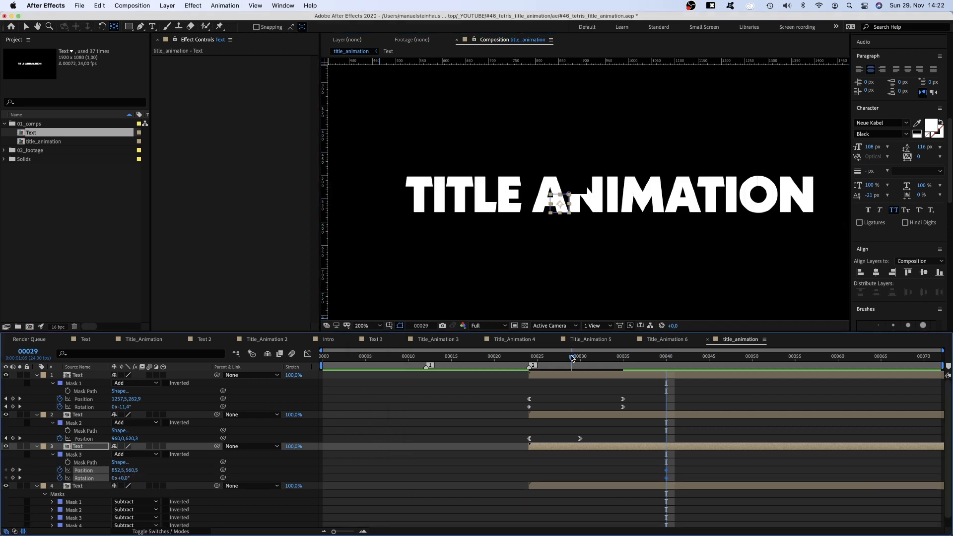
At frame 24, set the A piece's rotation to 90° and its Y position to 871.5, below the title
{"action": "left_click_drag", "start_coordinate": [572, 358], "coordinate": [529, 358]}
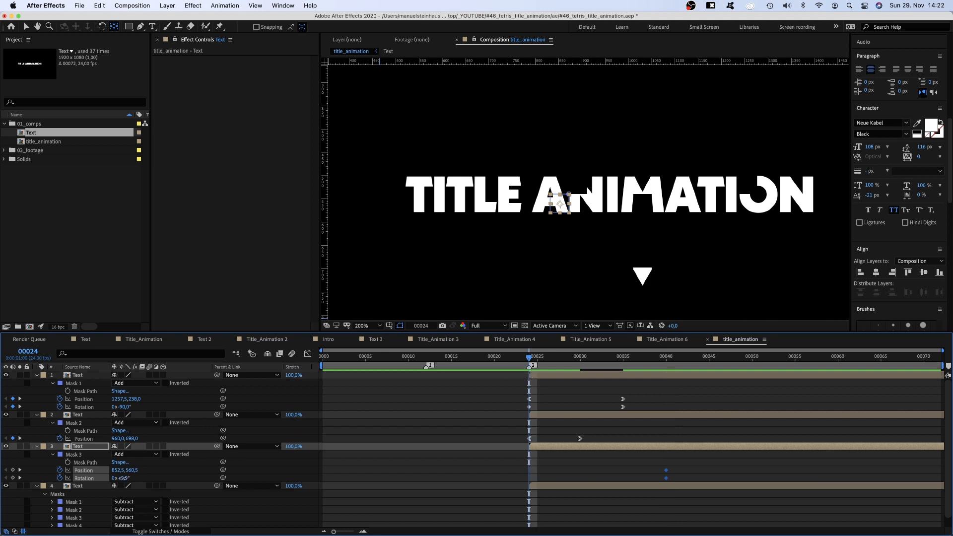
{"action": "type", "text": "90"}
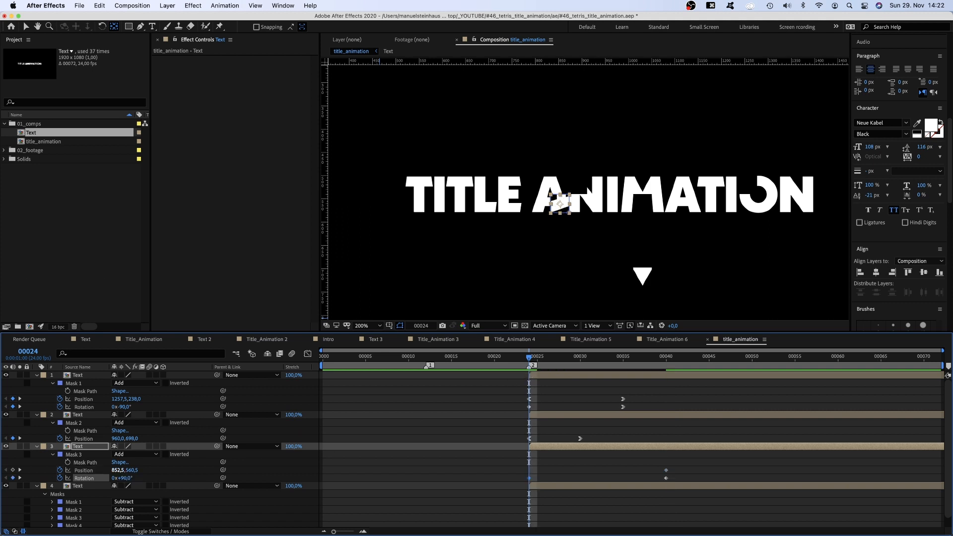
{"action": "left_click_drag", "start_coordinate": [133, 469], "coordinate": [269, 461]}
{"action": "left_click", "coordinate": [362, 326]}
{"action": "left_click", "coordinate": [369, 430]}
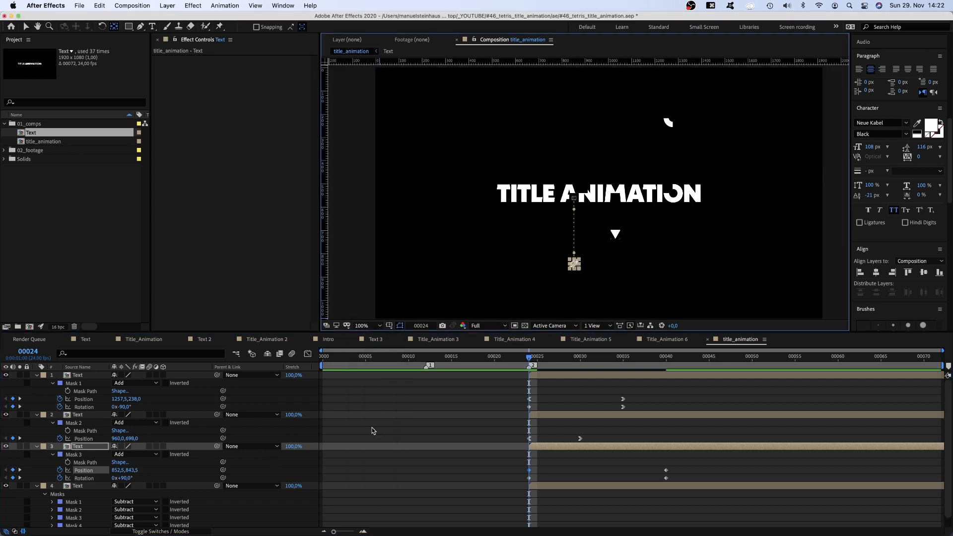
{"action": "left_click_drag", "start_coordinate": [132, 470], "coordinate": [141, 469]}
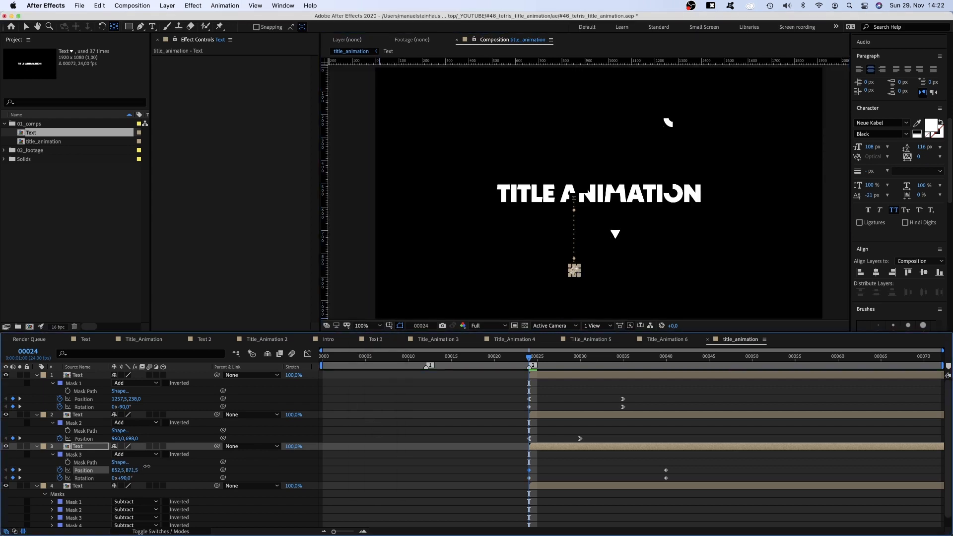
Reshape the A piece's Rotation and Position graphs so both start slowly and speed up sharply toward frame 40
{"action": "left_click", "coordinate": [84, 478]}
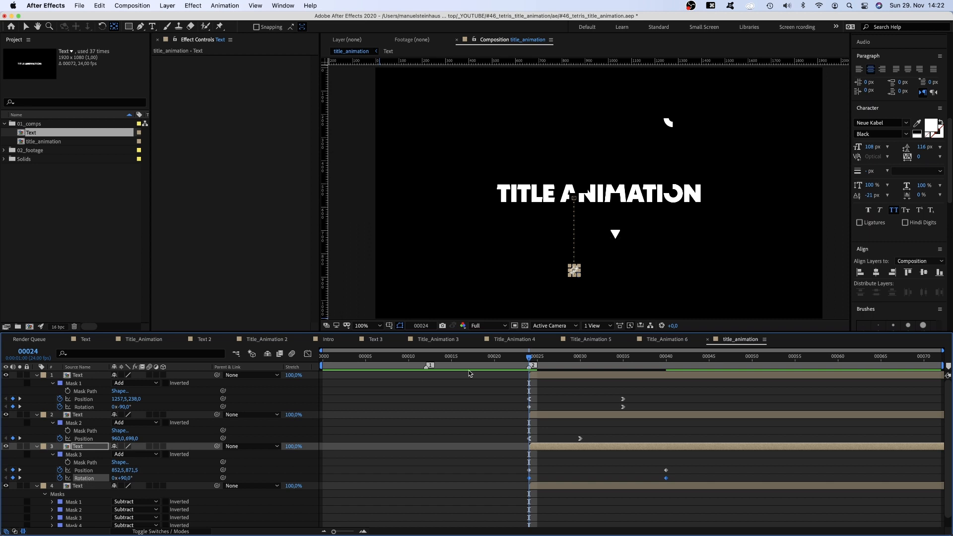
{"action": "left_click", "coordinate": [307, 354]}
{"action": "left_click_drag", "start_coordinate": [712, 464], "coordinate": [644, 512]}
{"action": "left_click_drag", "start_coordinate": [655, 503], "coordinate": [681, 489]}
{"action": "left_click", "coordinate": [84, 470]}
{"action": "left_click_drag", "start_coordinate": [680, 461], "coordinate": [640, 509]}
{"action": "left_click", "coordinate": [307, 354]}
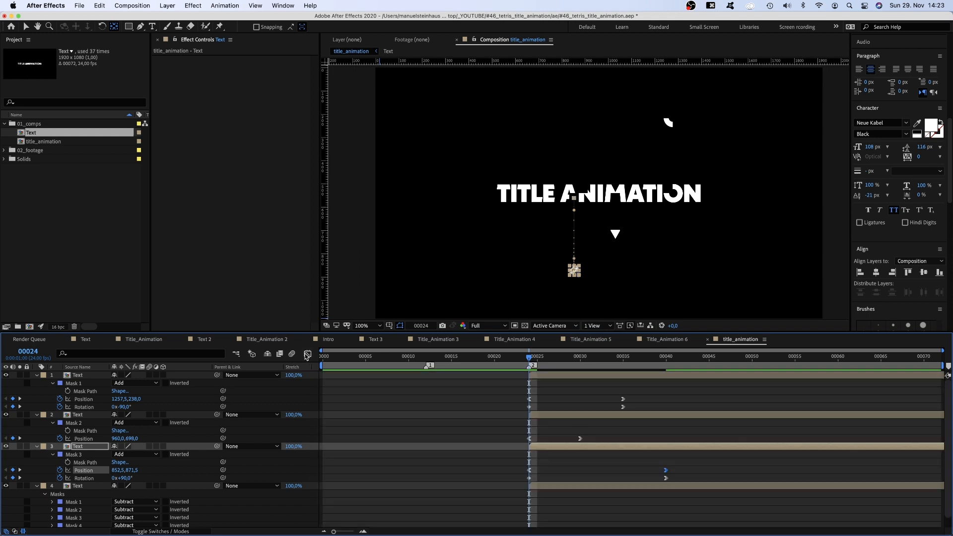
Duplicate the lowest Text layer and delete Masks 1, 2 and 3 from the copy, leaving only Mask 4 on the N
{"action": "left_click", "coordinate": [78, 487]}
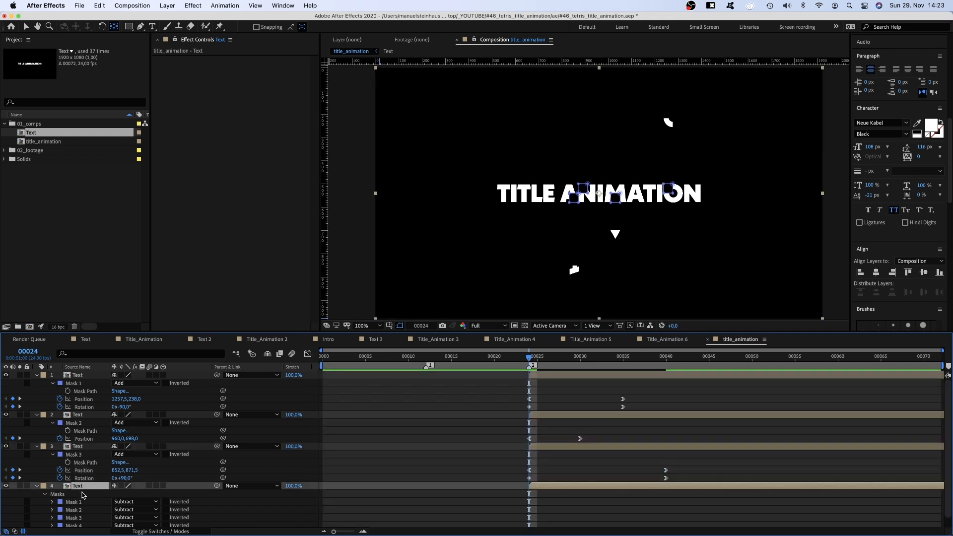
{"action": "key", "text": "super+d"}
{"action": "key", "text": "m"}
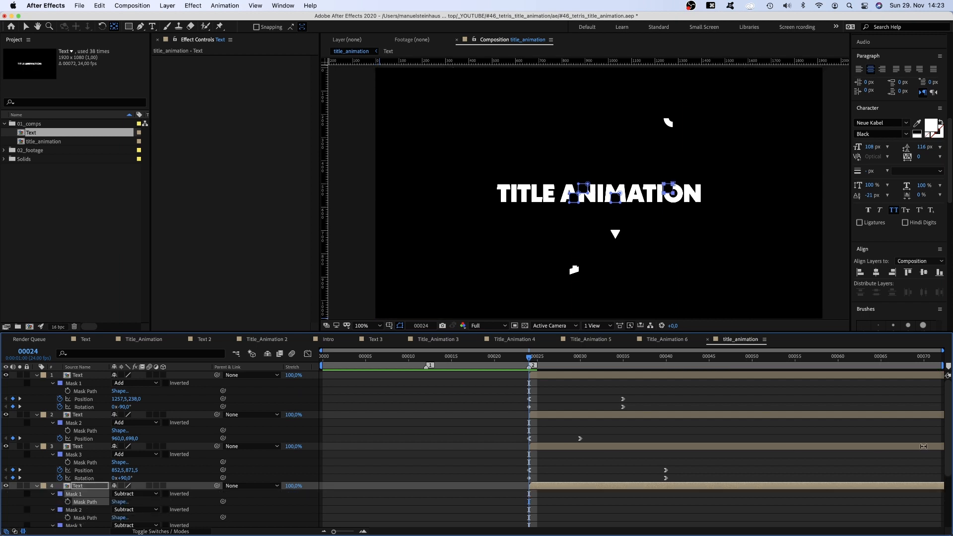
{"action": "left_click_drag", "start_coordinate": [948, 445], "coordinate": [943, 477]}
{"action": "left_click", "coordinate": [82, 480], "text": "super"}
{"action": "left_click", "coordinate": [81, 467], "text": "super"}
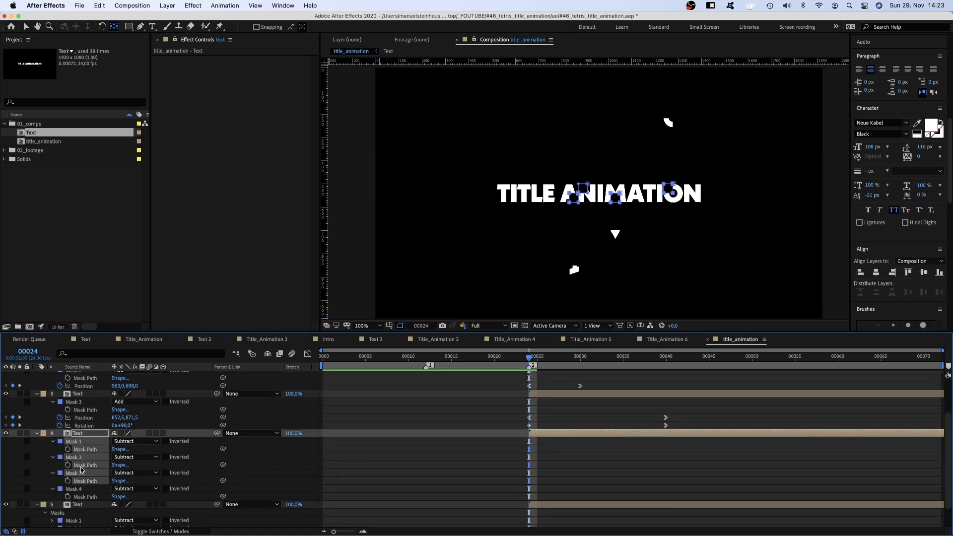
{"action": "key", "text": "BackSpace"}
Set the N piece's mask to Add and animate its Y position from 163 at frame 24 to its place in the title at frame 38
{"action": "left_click_drag", "start_coordinate": [615, 361], "coordinate": [650, 365]}
{"action": "left_click", "coordinate": [135, 459]}
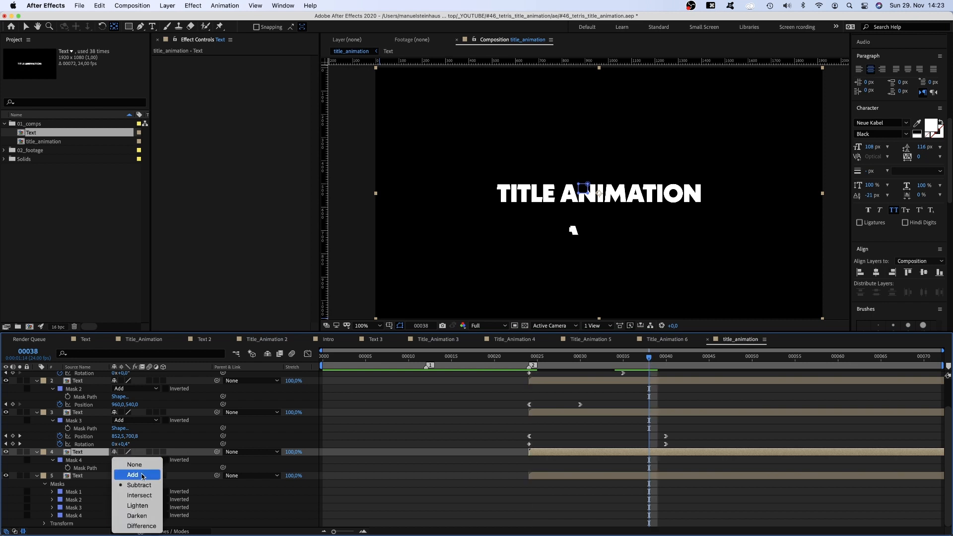
{"action": "left_click", "coordinate": [141, 473]}
{"action": "key", "text": "p"}
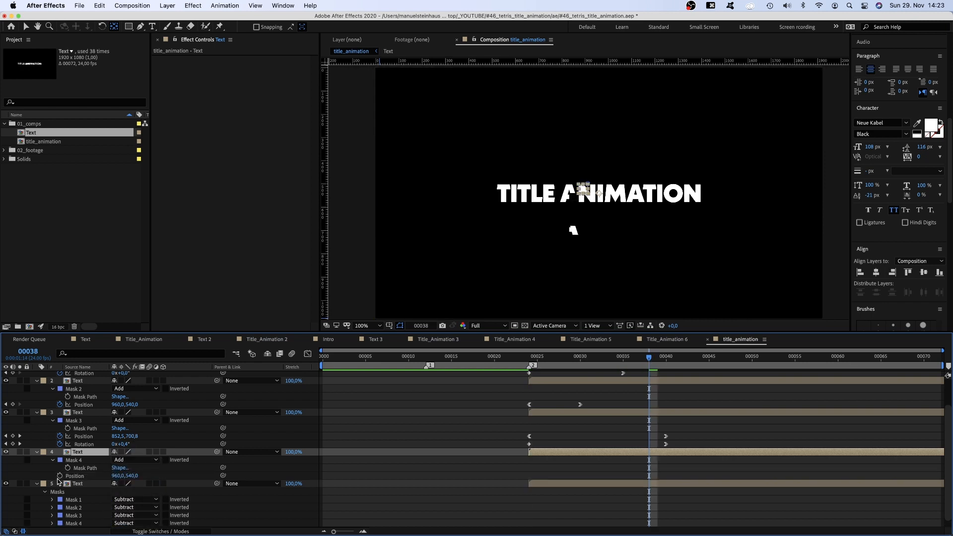
{"action": "left_click", "coordinate": [60, 475]}
{"action": "left_click_drag", "start_coordinate": [555, 360], "coordinate": [532, 366]}
{"action": "left_click_drag", "start_coordinate": [132, 478], "coordinate": [2, 478]}
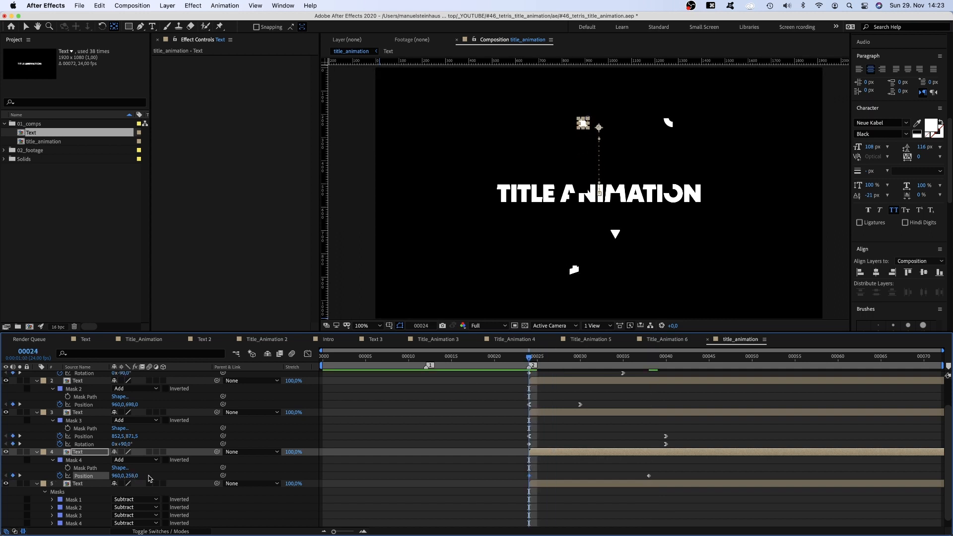
{"action": "left_click_drag", "start_coordinate": [131, 476], "coordinate": [89, 478]}
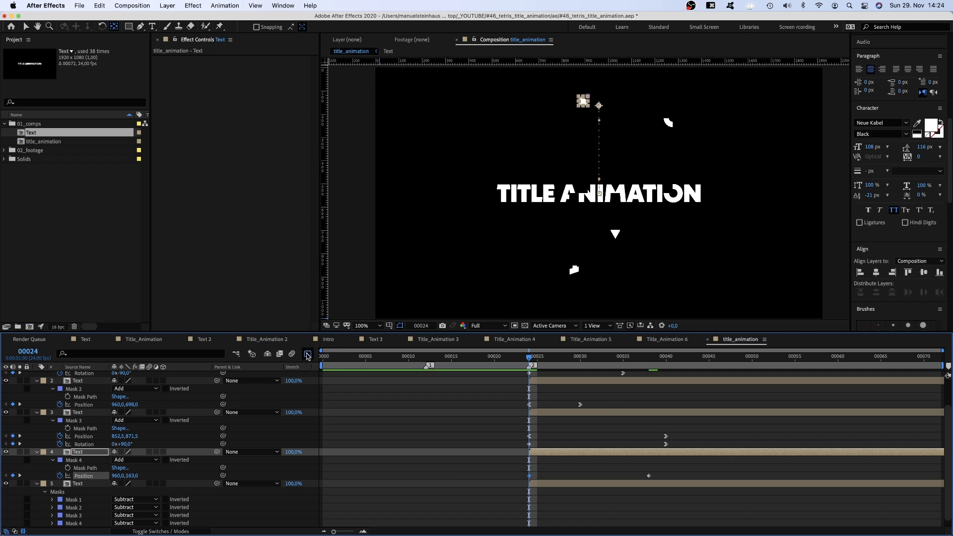
Reshape the N piece's Position speed graph so it starts slowly and speeds up sharply toward frame 38
{"action": "left_click", "coordinate": [307, 356]}
{"action": "left_click_drag", "start_coordinate": [549, 381], "coordinate": [698, 486]}
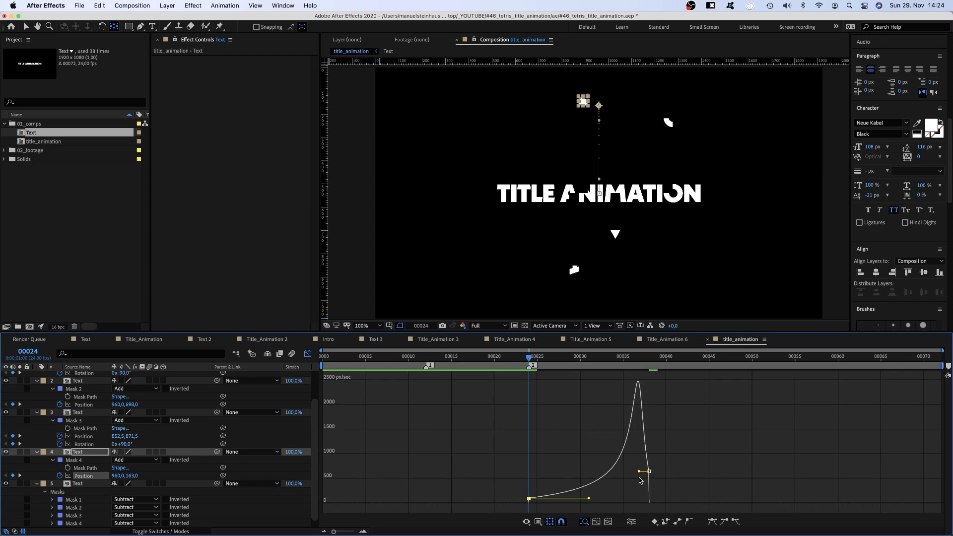
{"action": "left_click_drag", "start_coordinate": [640, 474], "coordinate": [646, 477]}
{"action": "left_click", "coordinate": [306, 356]}
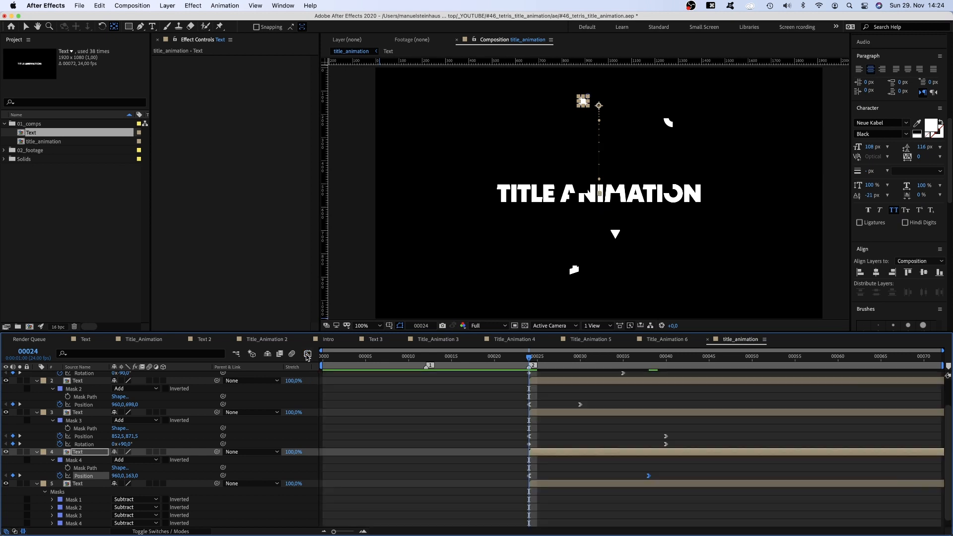
Collapse the expanded properties of the Text layers in the timeline
{"action": "left_click", "coordinate": [36, 483]}
{"action": "left_click", "coordinate": [37, 446]}
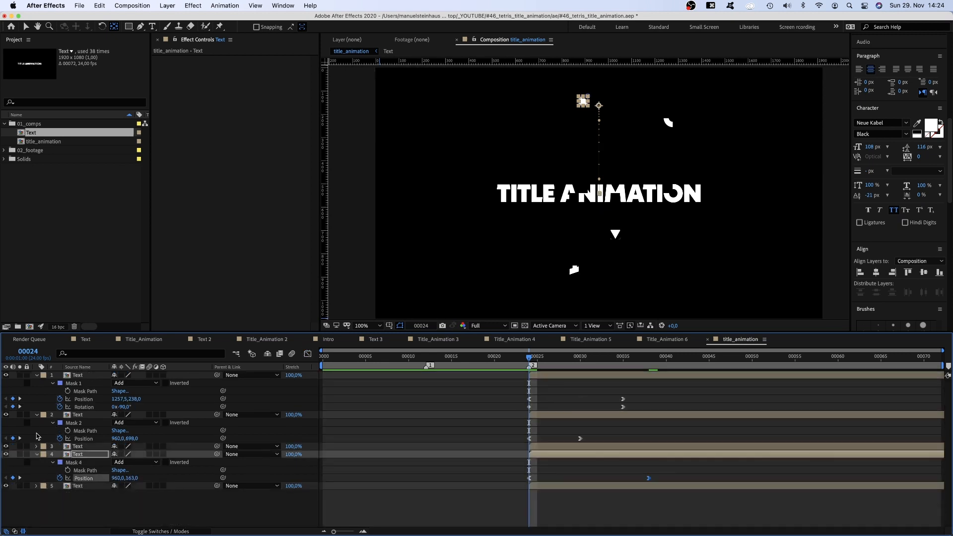
{"action": "left_click", "coordinate": [36, 415]}
{"action": "left_click", "coordinate": [37, 375]}
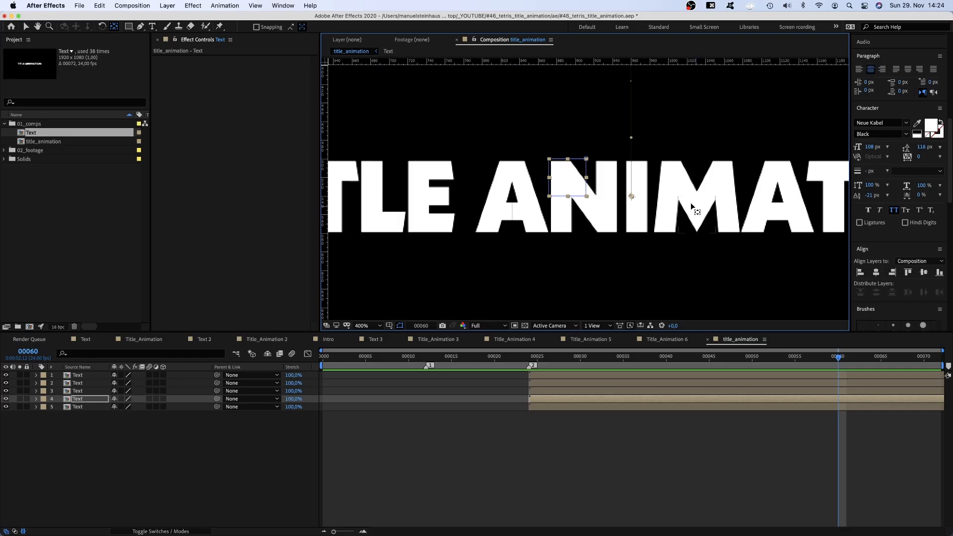
Show the mask properties of the top four Text layers and set the expansion of Masks 1 to 4 together to 1 pixel
{"action": "key", "text": "v"}
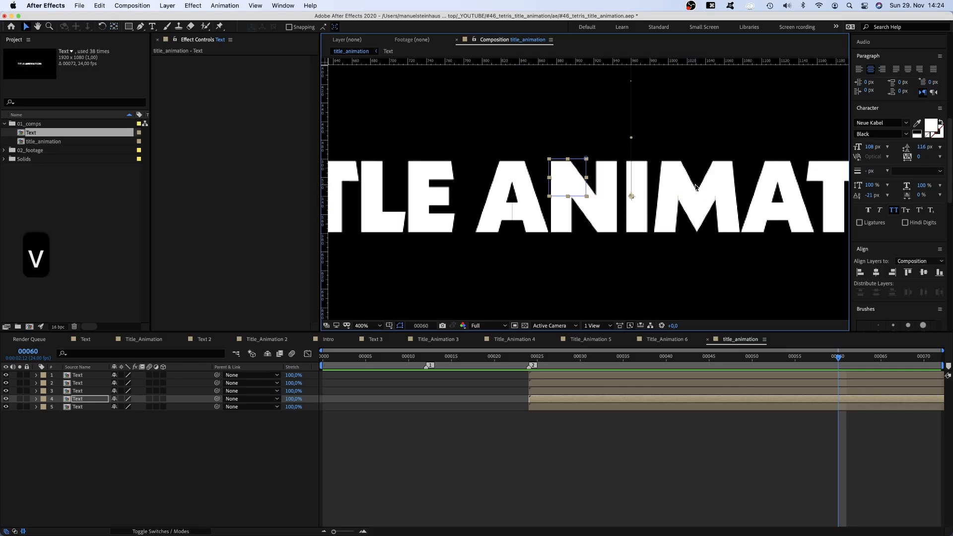
{"action": "left_click", "coordinate": [88, 375]}
{"action": "left_click", "coordinate": [78, 399], "text": "shift"}
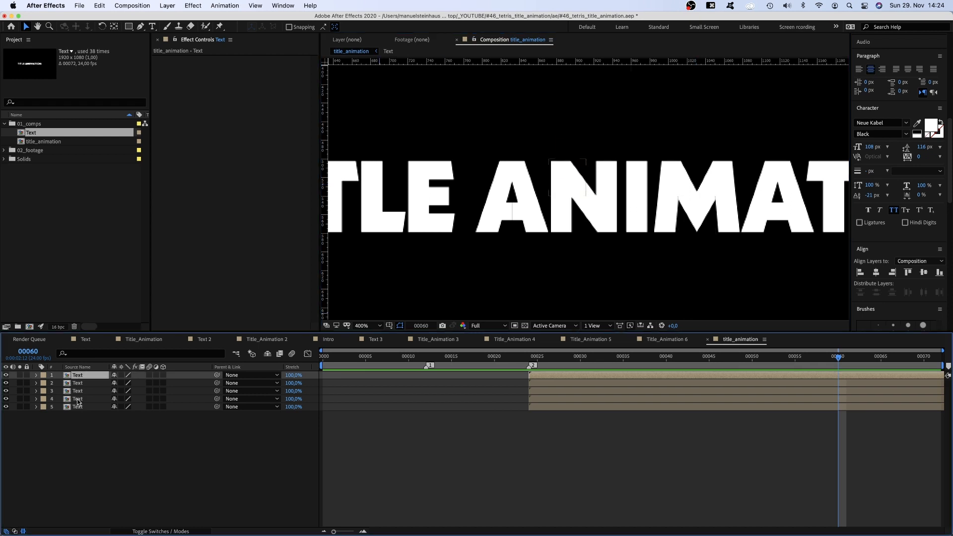
{"action": "key", "text": "m"}
{"action": "key", "text": "m"}
{"action": "key", "text": "m"}
{"action": "key", "text": "m"}
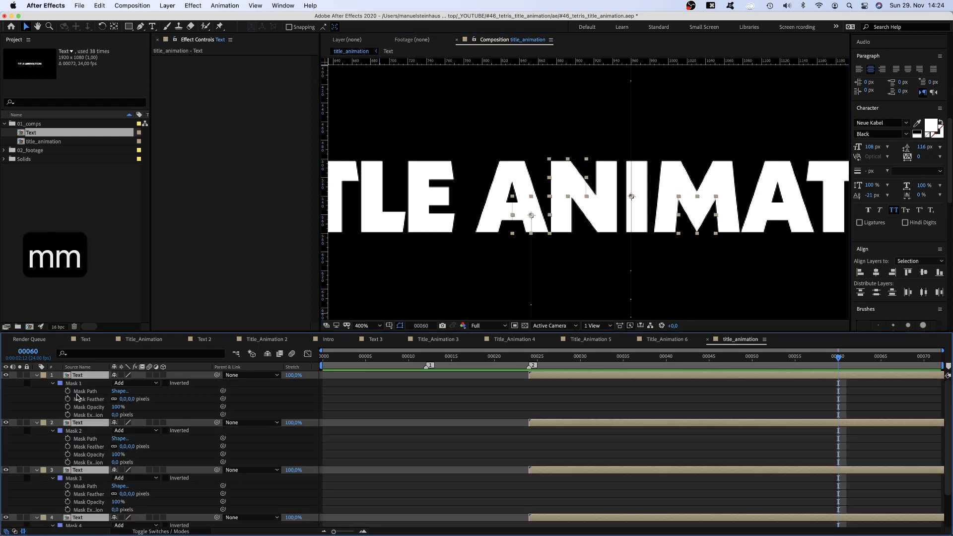
{"action": "left_click", "coordinate": [75, 383]}
{"action": "left_click", "coordinate": [77, 431], "text": "shift"}
{"action": "left_click", "coordinate": [76, 478], "text": "shift"}
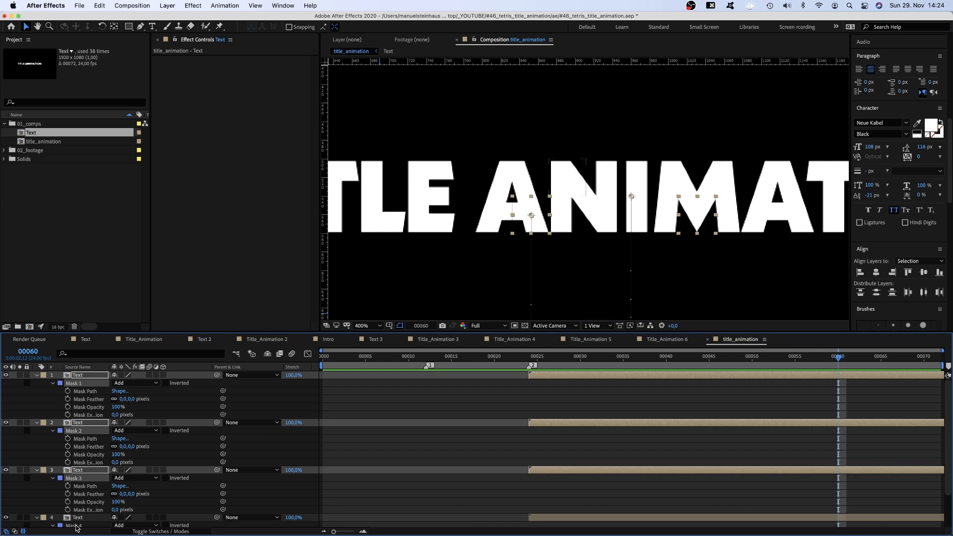
{"action": "left_click", "coordinate": [76, 526], "text": "shift"}
{"action": "scroll", "coordinate": [946, 417], "scroll_direction": "down", "scroll_amount": 1}
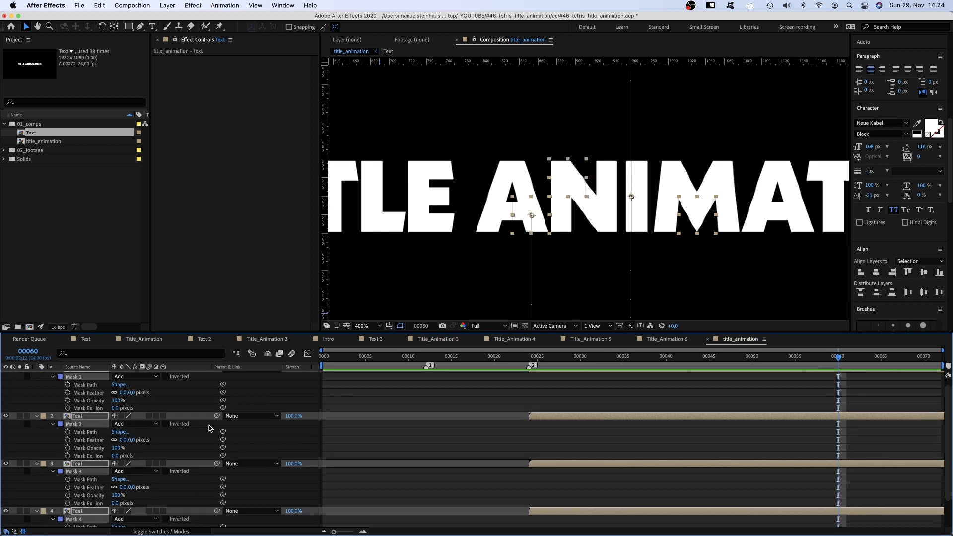
{"action": "type", "text": "1"}
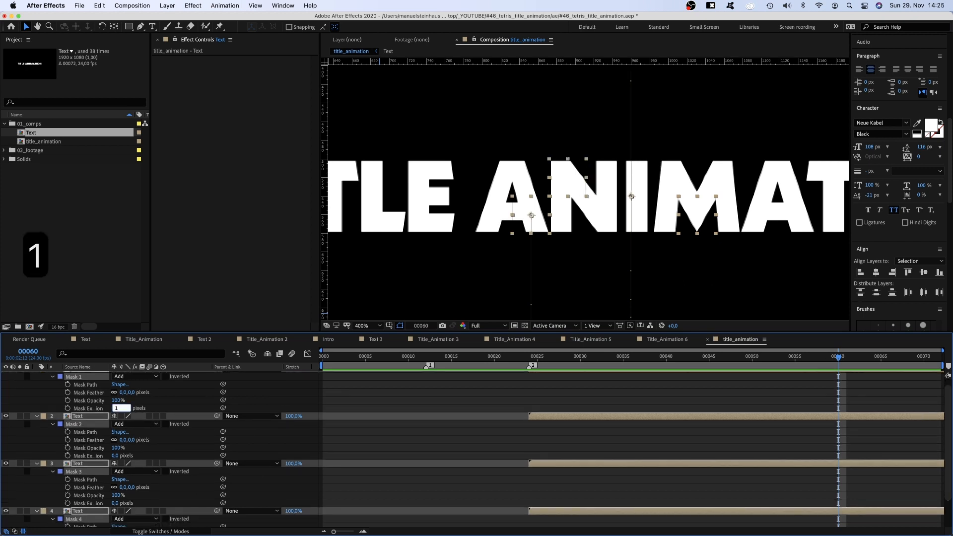
{"action": "key", "text": "Return"}
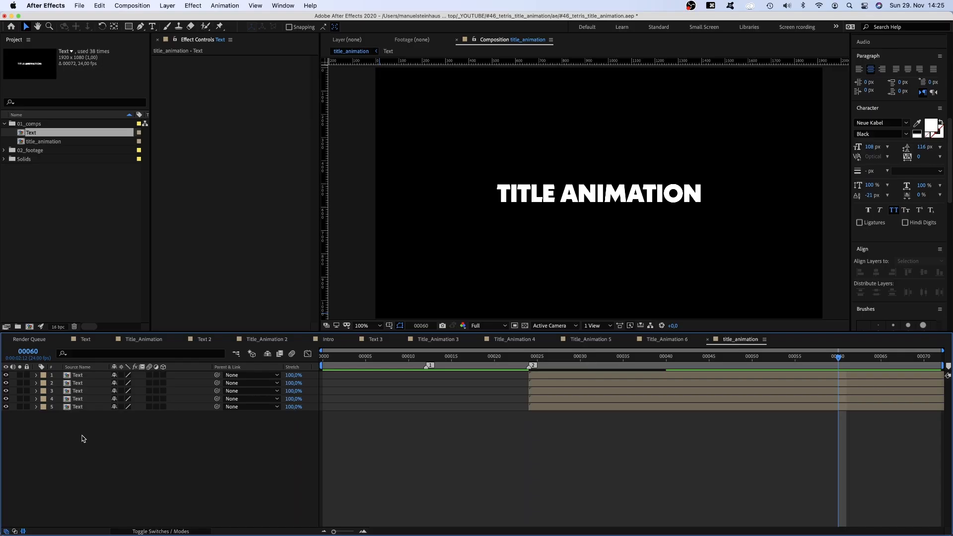
Add an adjustment layer above the Text layers, trim its start to frame 24 and apply the Gradient Ramp effect to it
{"action": "key", "text": "alt+super+y"}
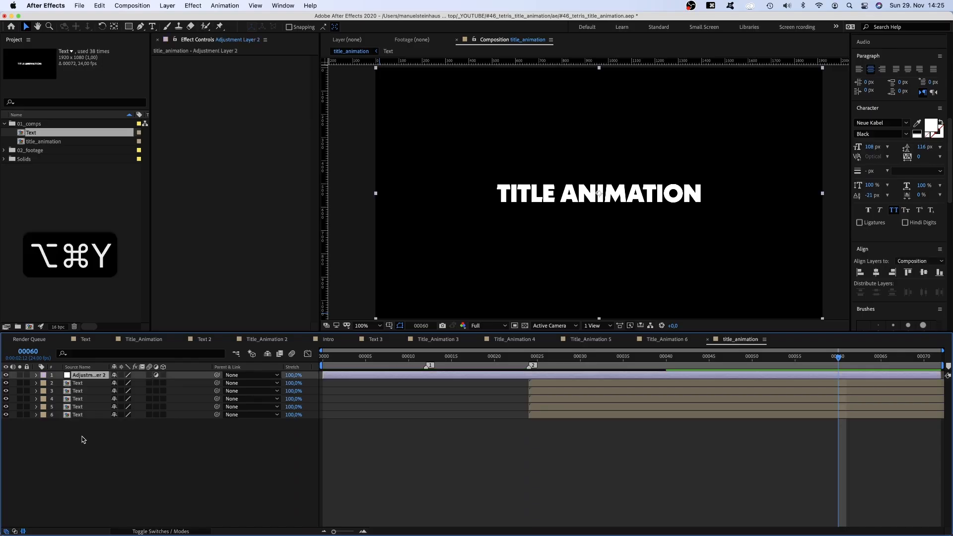
{"action": "left_click_drag", "start_coordinate": [324, 373], "coordinate": [529, 375]}
{"action": "scroll", "coordinate": [892, 137], "scroll_direction": "up", "scroll_amount": 5}
{"action": "left_click", "coordinate": [886, 174]}
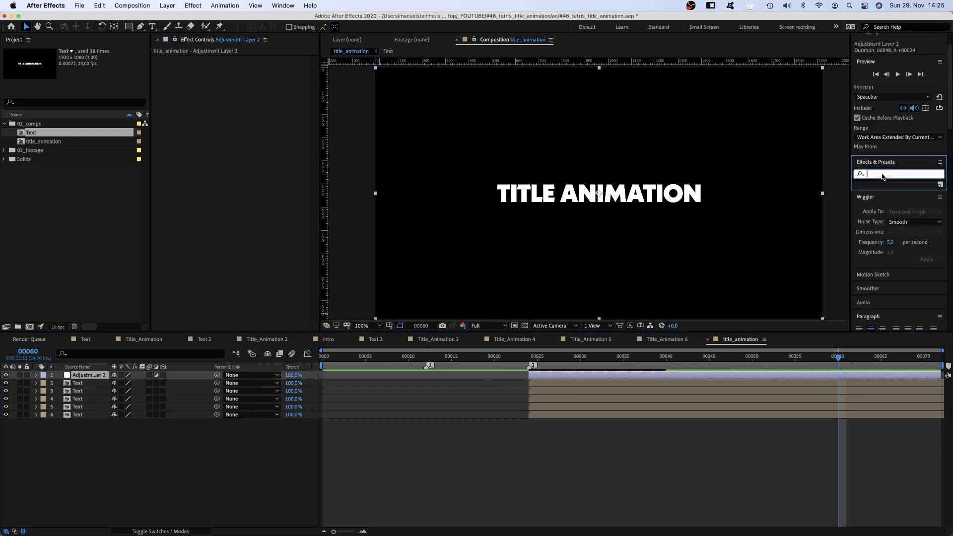
{"action": "type", "text": "gradient ram"}
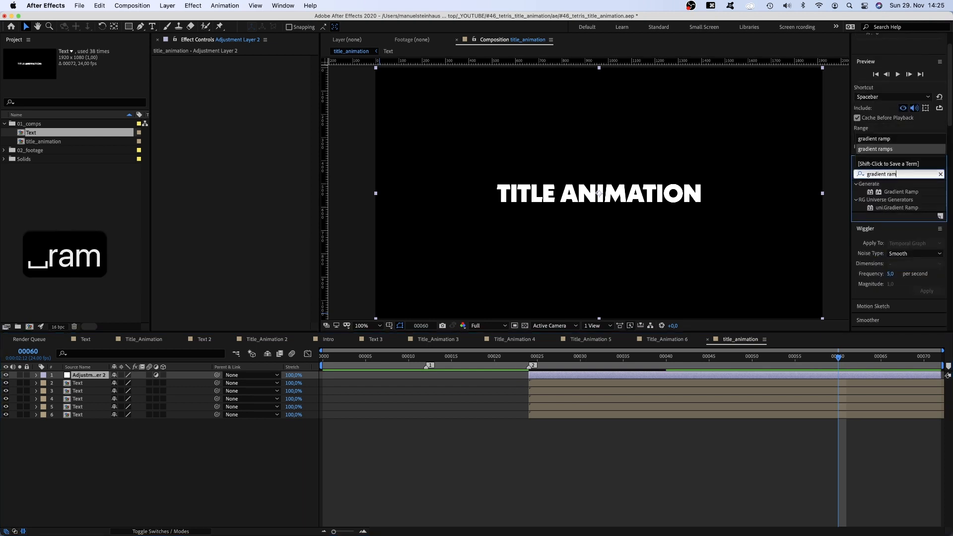
{"action": "left_click_drag", "start_coordinate": [901, 192], "coordinate": [215, 89]}
Set the Gradient Ramp's start color to cyan and place its start point just before the title's first letter at about 450, 582
{"action": "left_click", "coordinate": [247, 75]}
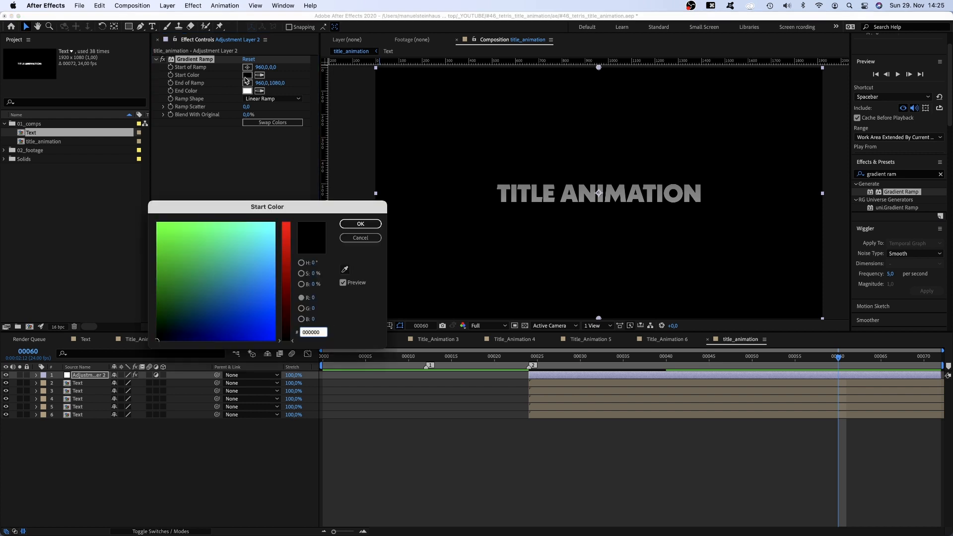
{"action": "left_click", "coordinate": [274, 223]}
{"action": "left_click", "coordinate": [360, 224]}
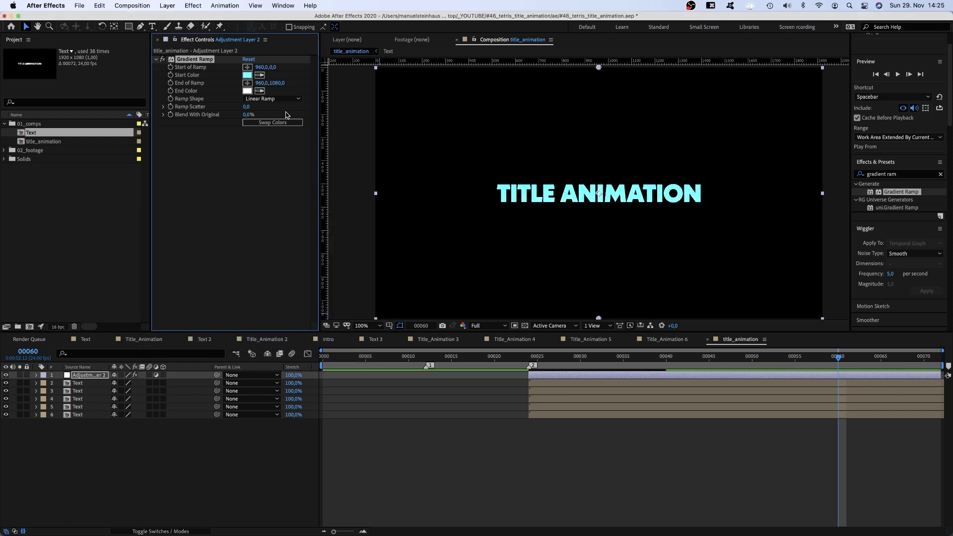
{"action": "left_click", "coordinate": [247, 67]}
{"action": "left_click", "coordinate": [480, 202]}
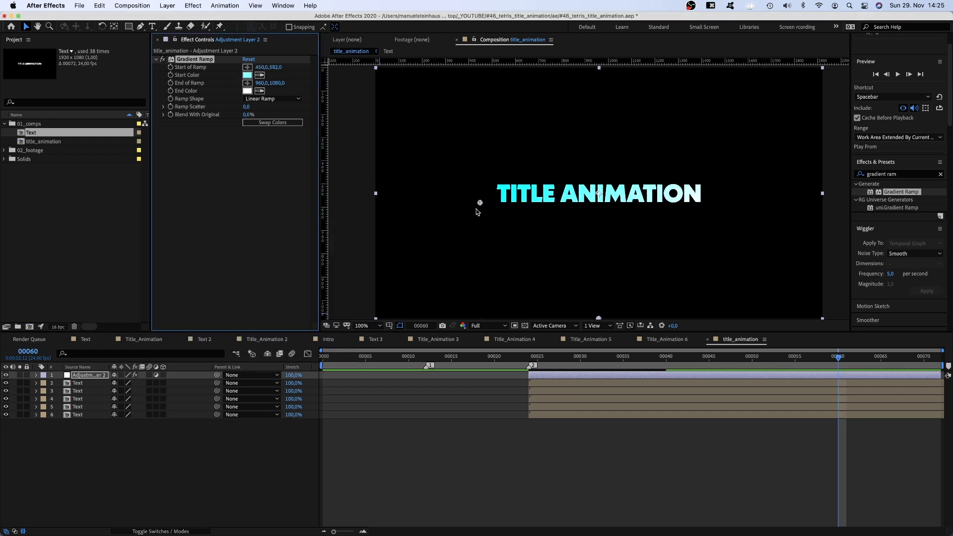
Set the Gradient Ramp's end color to magenta FF00FF and place its end point just past the title's last letter at about 1494, 510
{"action": "left_click", "coordinate": [246, 91]}
{"action": "left_click_drag", "start_coordinate": [269, 298], "coordinate": [281, 370]}
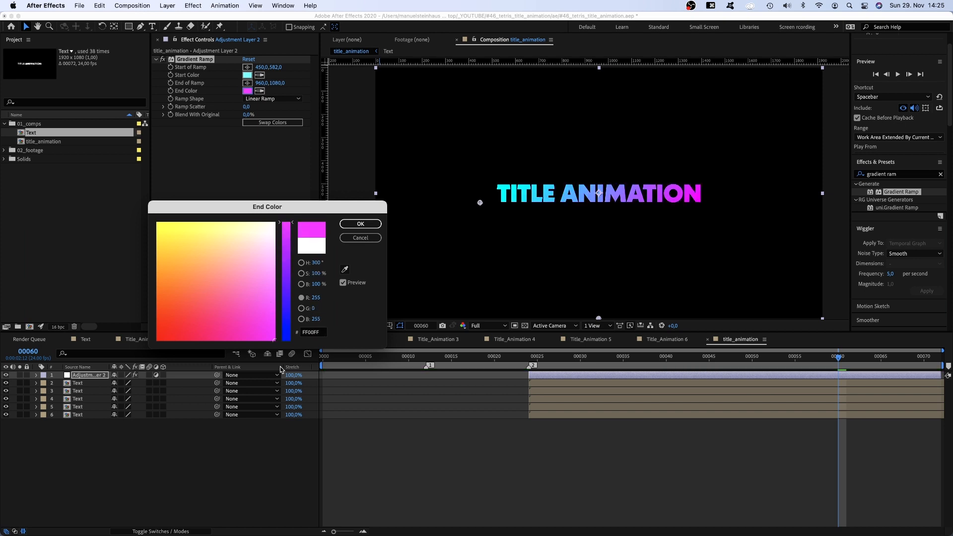
{"action": "left_click", "coordinate": [360, 224]}
{"action": "left_click", "coordinate": [247, 83]}
{"action": "left_click", "coordinate": [750, 178]}
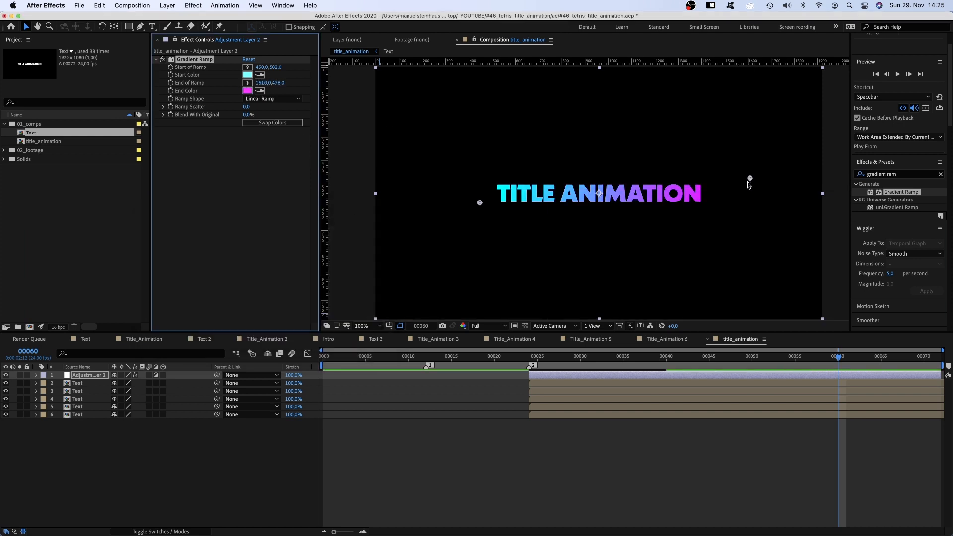
{"action": "left_click_drag", "start_coordinate": [749, 180], "coordinate": [723, 186]}
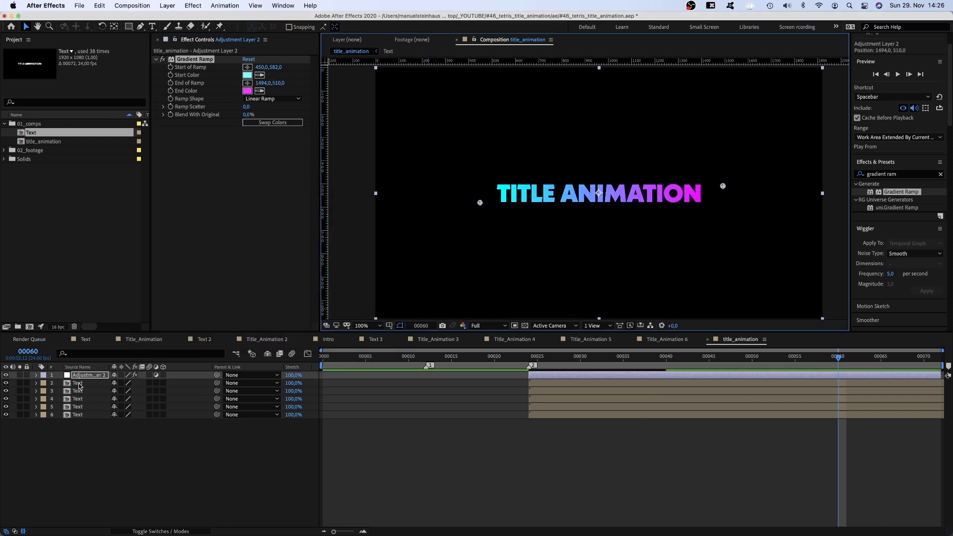
Apply the Echo effect to the uppermost Text layer and set its echo time to -0.04 seconds
{"action": "left_click", "coordinate": [80, 384]}
{"action": "left_click", "coordinate": [903, 174]}
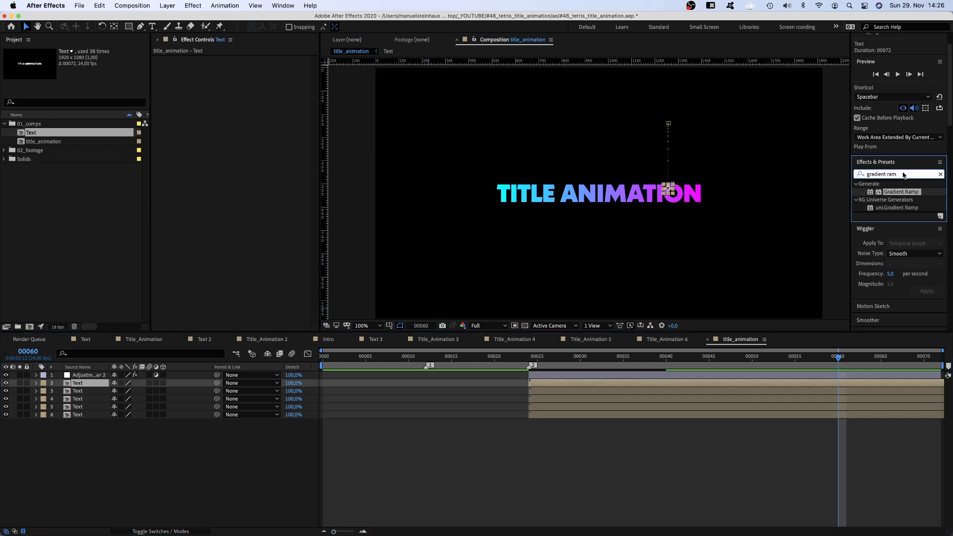
{"action": "type", "text": "echo"}
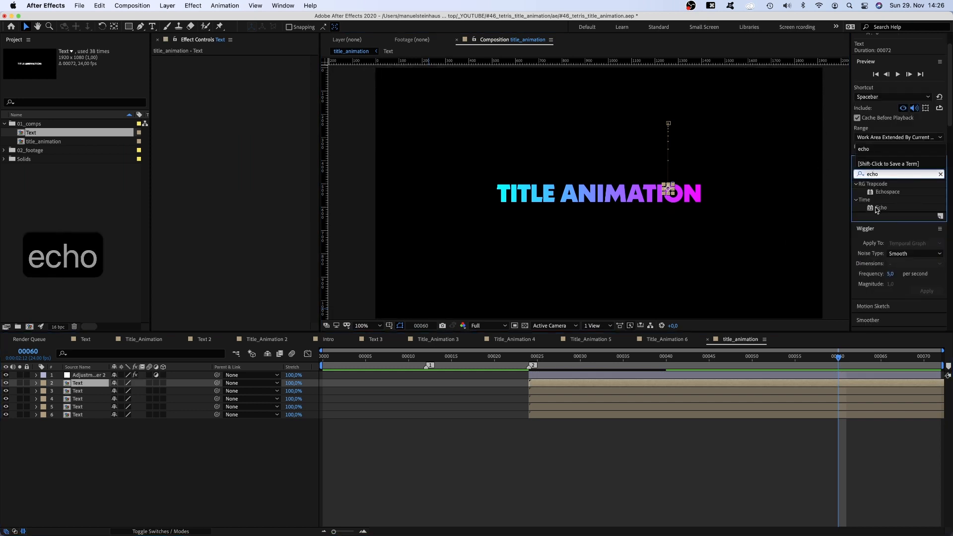
{"action": "left_click_drag", "start_coordinate": [872, 211], "coordinate": [249, 73]}
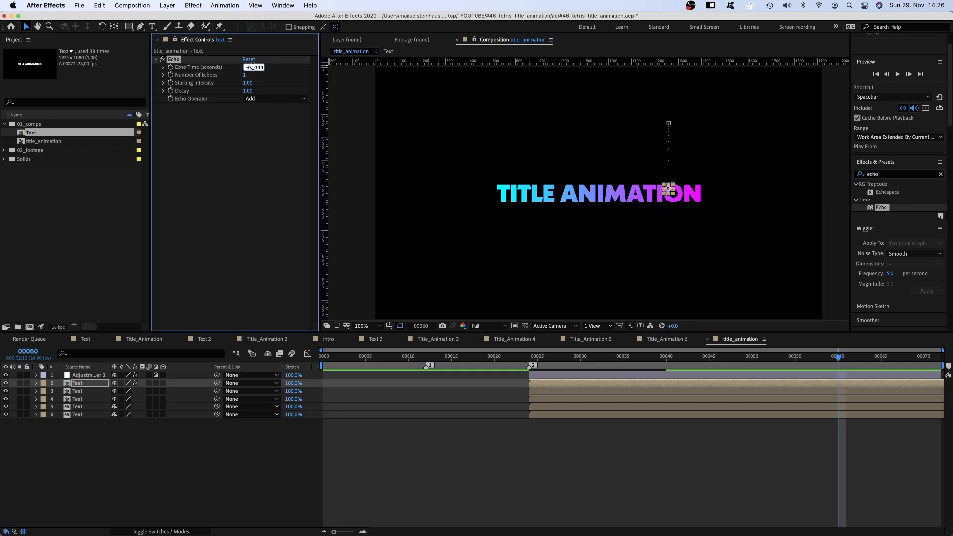
{"action": "type", "text": "4"}
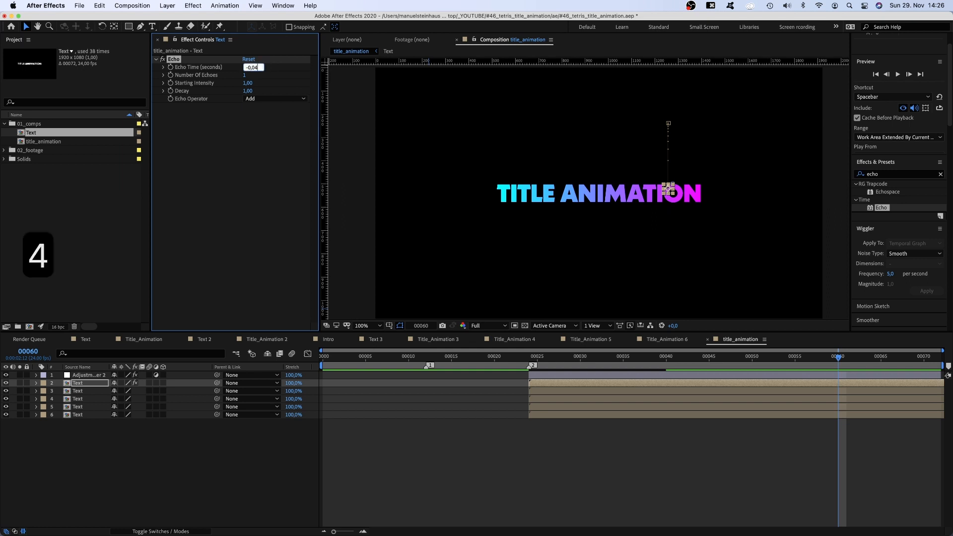
{"action": "key", "text": "Return"}
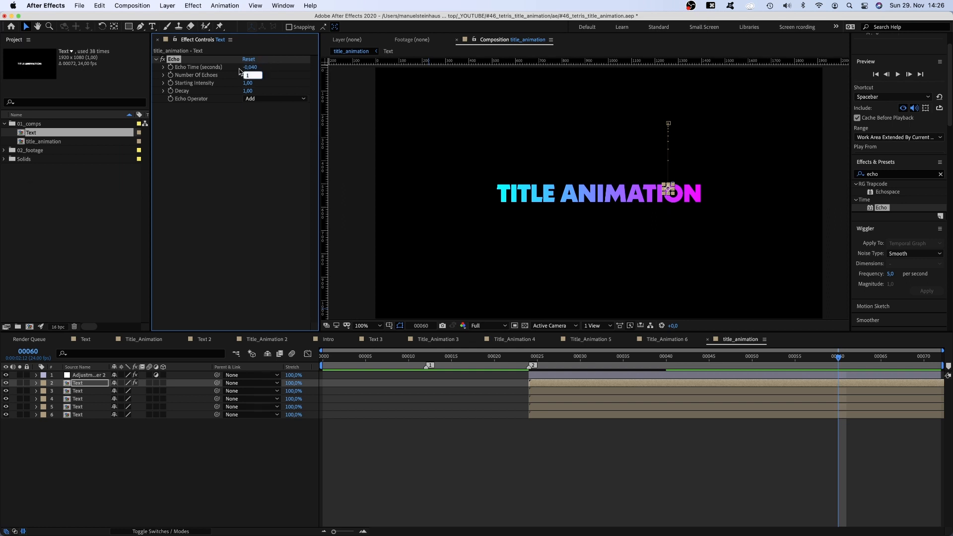
Set the Echo to 10 echoes with a decay of 0.5 and the Composite In Back operator, and check it at frame 32
{"action": "type", "text": "10"}
{"action": "key", "text": "Return"}
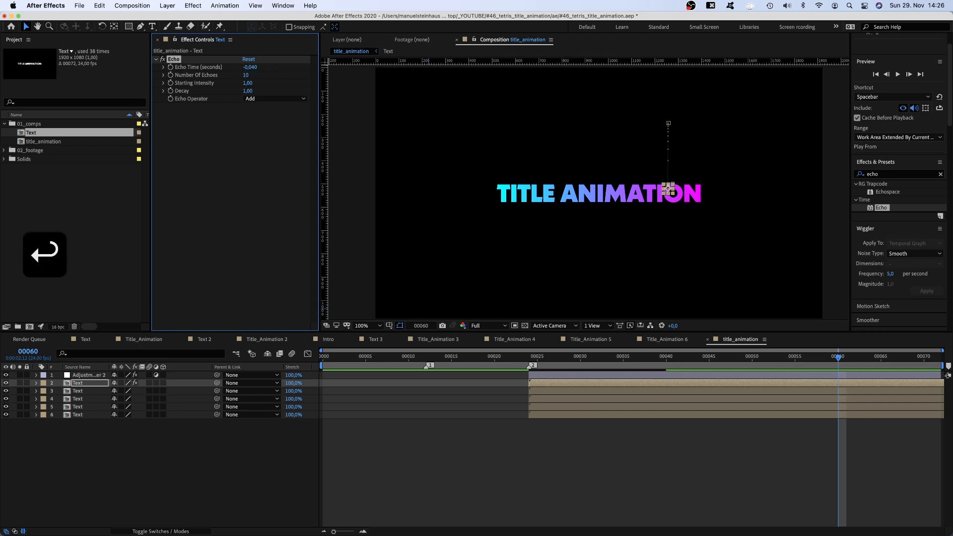
{"action": "type", "text": "0,5"}
{"action": "key", "text": "Return"}
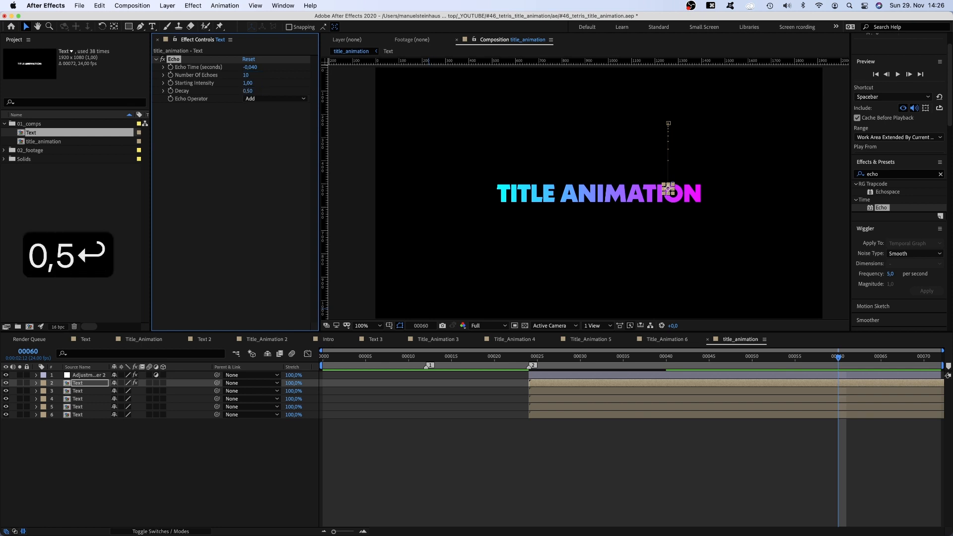
{"action": "left_click", "coordinate": [275, 99]}
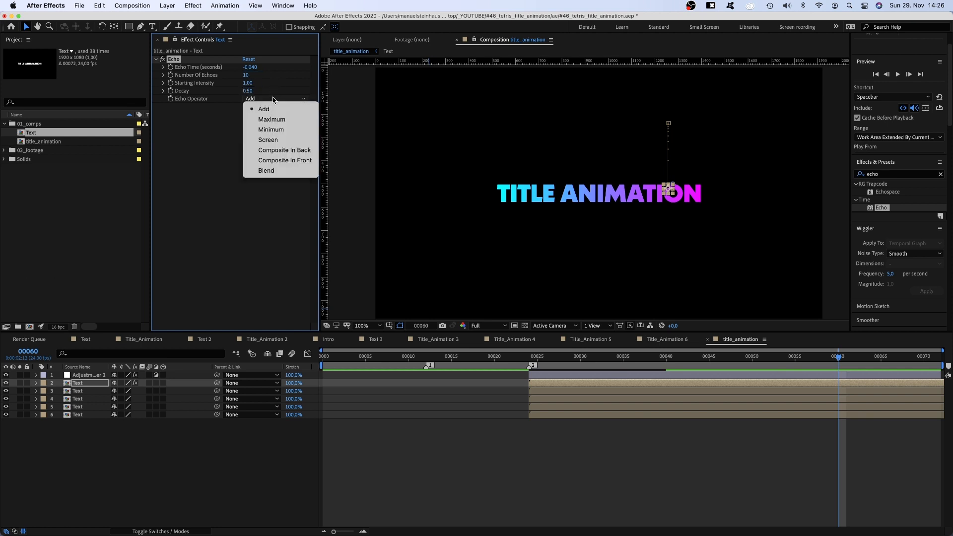
{"action": "left_click", "coordinate": [277, 151]}
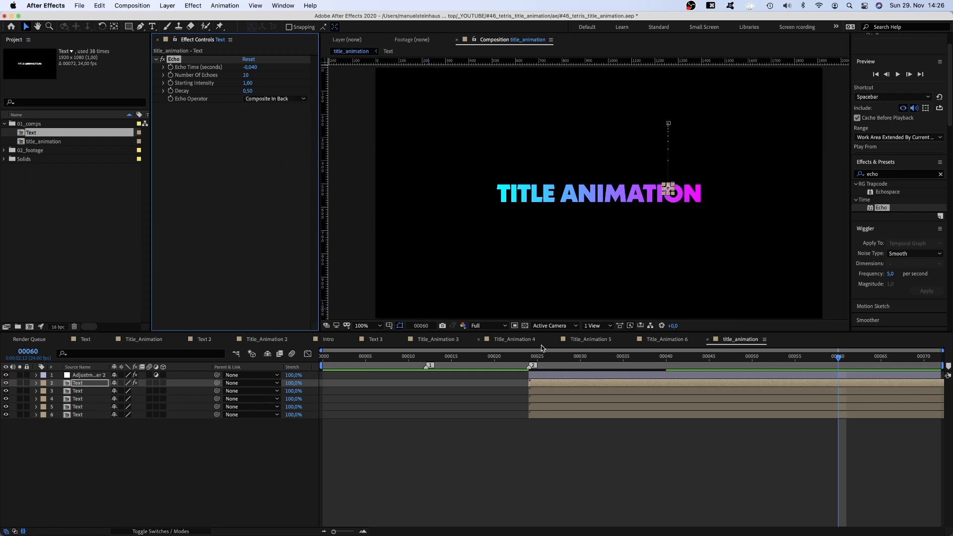
{"action": "left_click_drag", "start_coordinate": [527, 358], "coordinate": [599, 342]}
{"action": "left_click", "coordinate": [511, 466]}
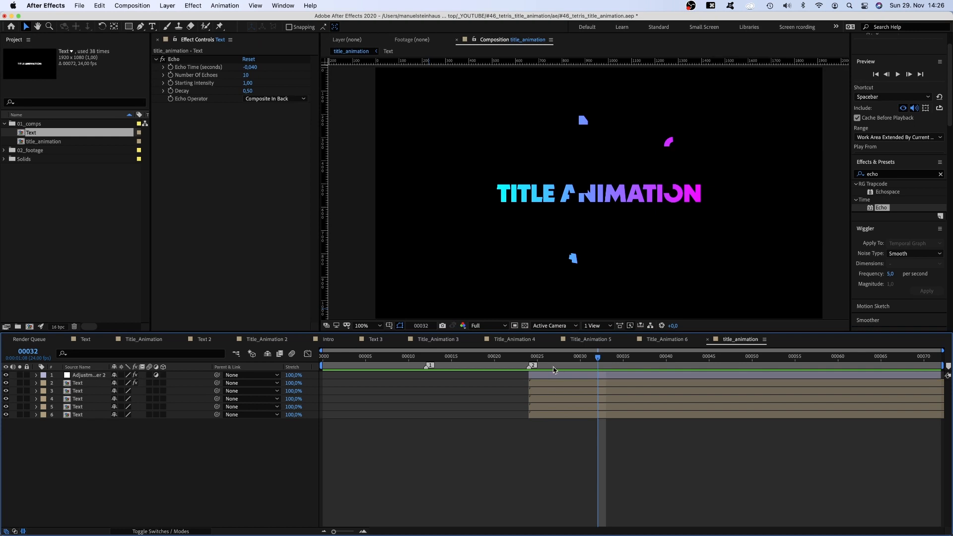
Copy the Echo effect from Text layer 2 to Text layers 3, 4 and 5
{"action": "left_click", "coordinate": [76, 384]}
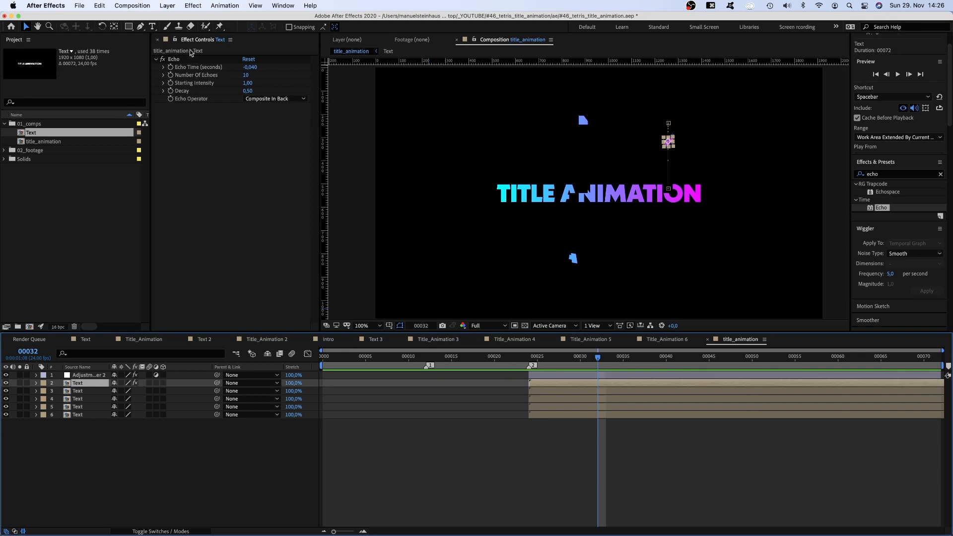
{"action": "left_click", "coordinate": [175, 60]}
{"action": "key", "text": "super+c"}
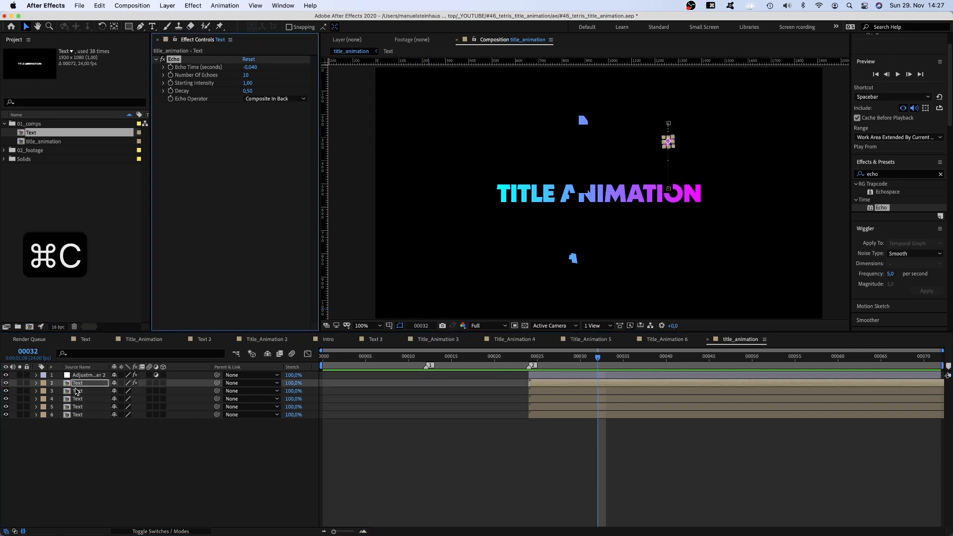
{"action": "left_click", "coordinate": [77, 391]}
{"action": "key", "text": "super+v"}
{"action": "left_click", "coordinate": [78, 399]}
{"action": "key", "text": "super+v"}
{"action": "left_click", "coordinate": [78, 407]}
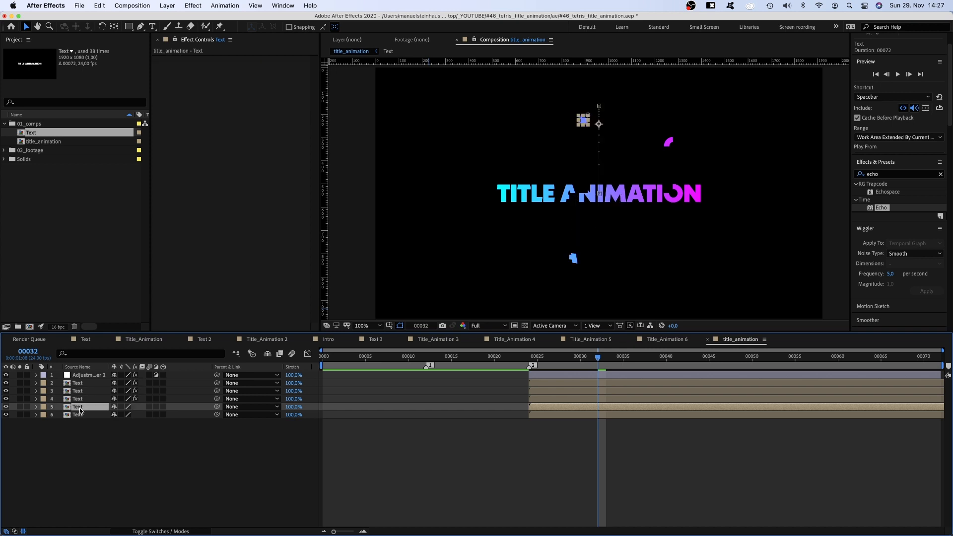
{"action": "key", "text": "super+v"}
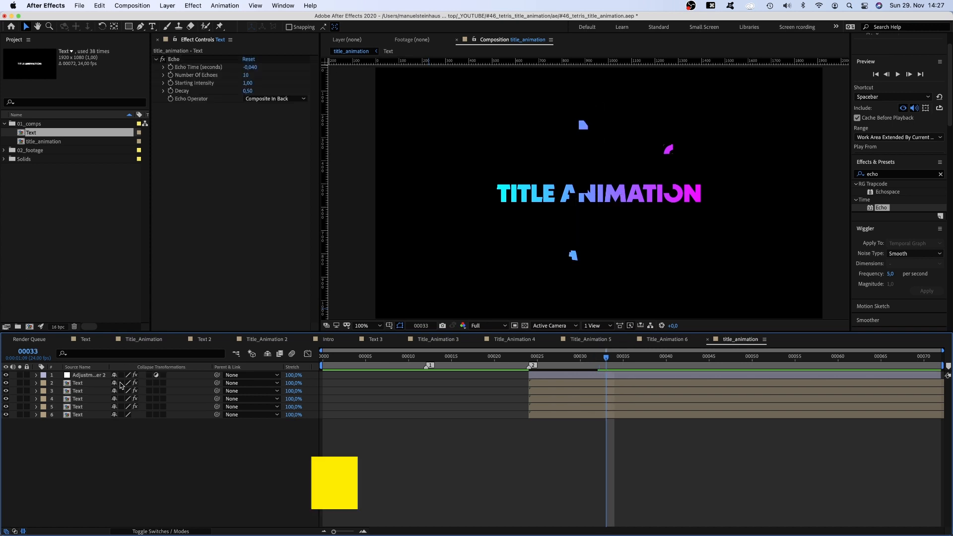
Enable Collapse Transformations for all five Text layers and preview the animation
{"action": "left_click", "coordinate": [121, 383]}
{"action": "left_click", "coordinate": [121, 391]}
{"action": "left_click", "coordinate": [121, 399]}
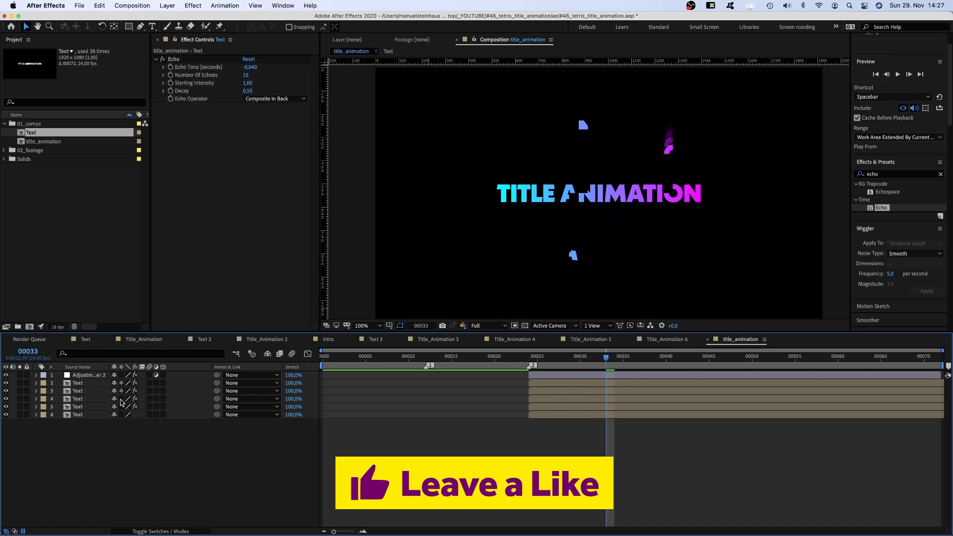
{"action": "left_click", "coordinate": [121, 407]}
{"action": "left_click", "coordinate": [121, 415]}
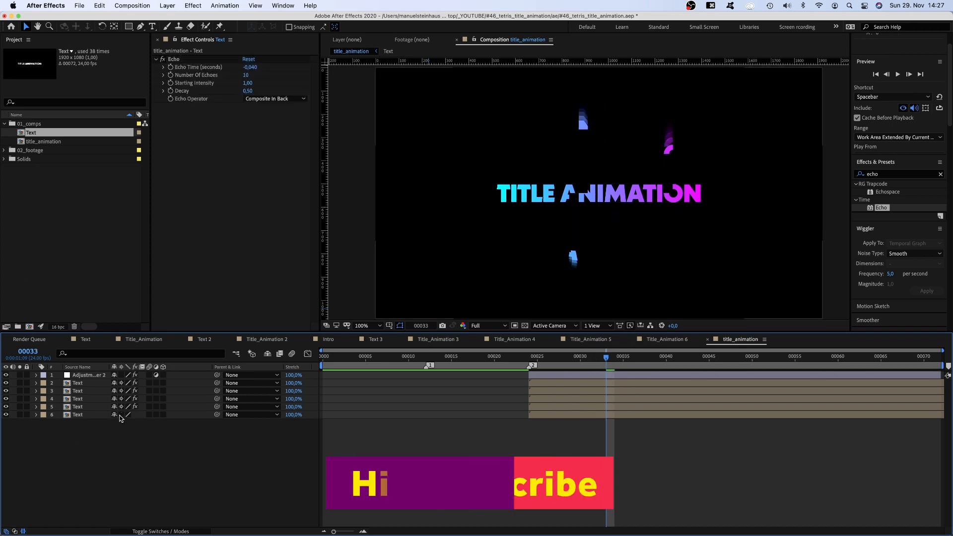
{"action": "key", "text": "KP_0"}
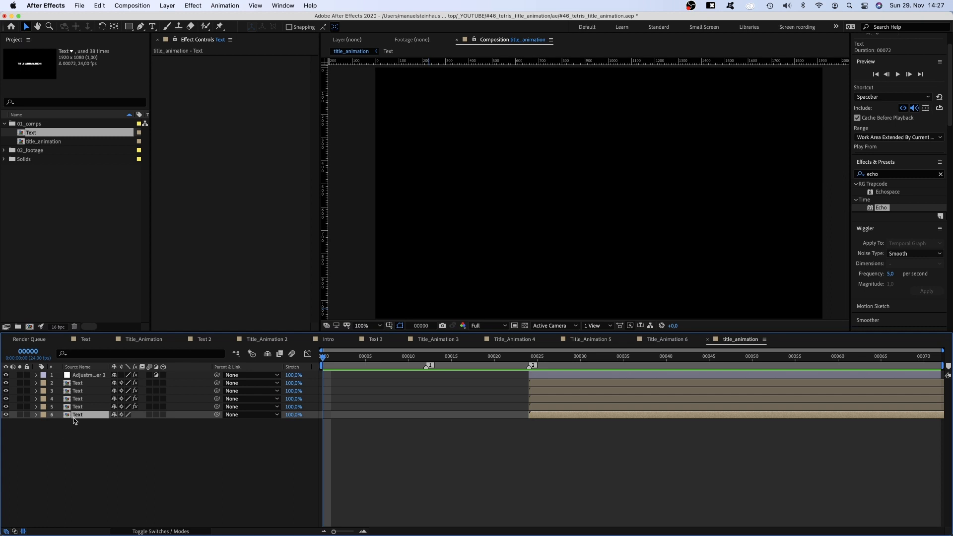
Duplicate the lowest Text layer, shift the copy to start at frame 0 and trim its end to marker 1 at frame 12
{"action": "key", "text": "super+d"}
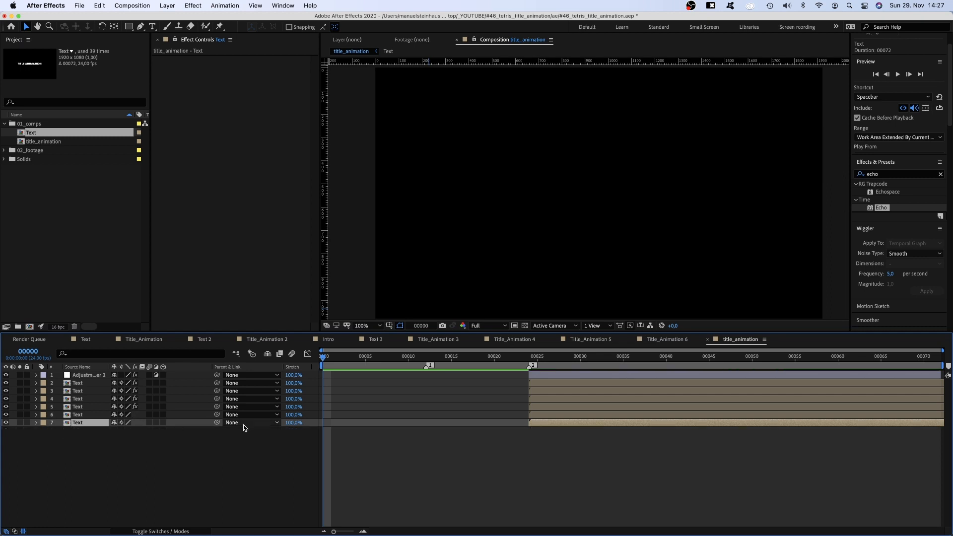
{"action": "left_click_drag", "start_coordinate": [555, 425], "coordinate": [349, 437]}
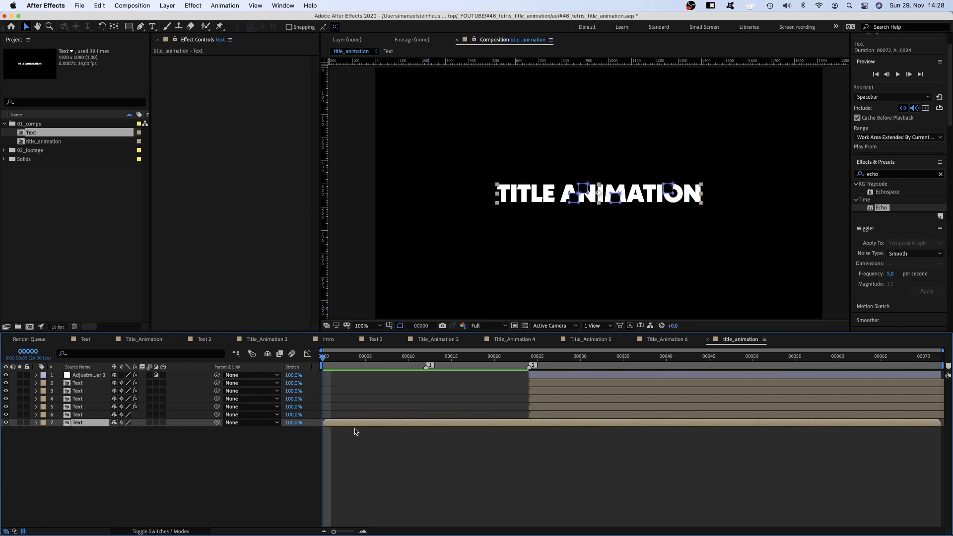
{"action": "left_click_drag", "start_coordinate": [939, 422], "coordinate": [423, 439]}
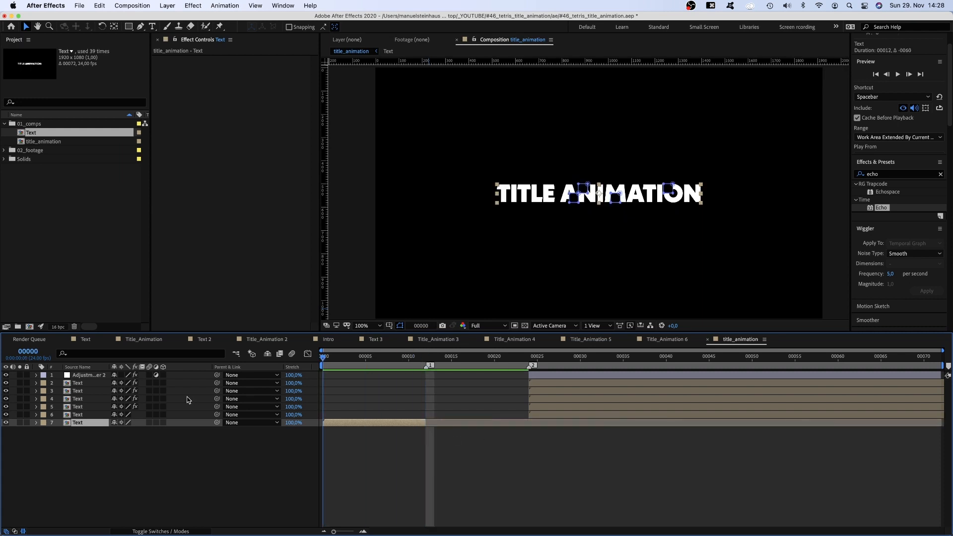
Delete Mask 1 from the duplicated Text layer and set the mode of Masks 2, 3 and 4 to None
{"action": "key", "text": "m"}
{"action": "left_click", "coordinate": [84, 439]}
{"action": "key", "text": "BackSpace"}
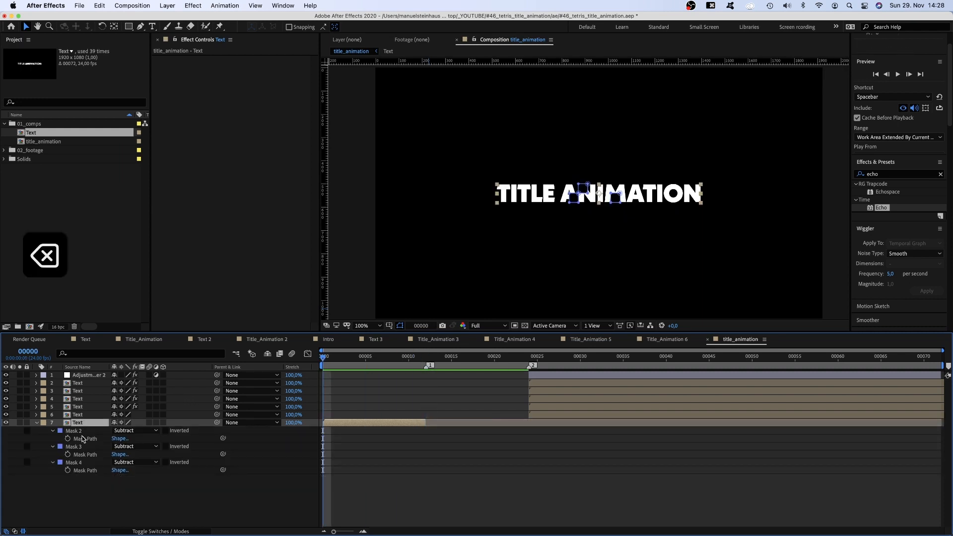
{"action": "left_click", "coordinate": [75, 462], "text": "shift"}
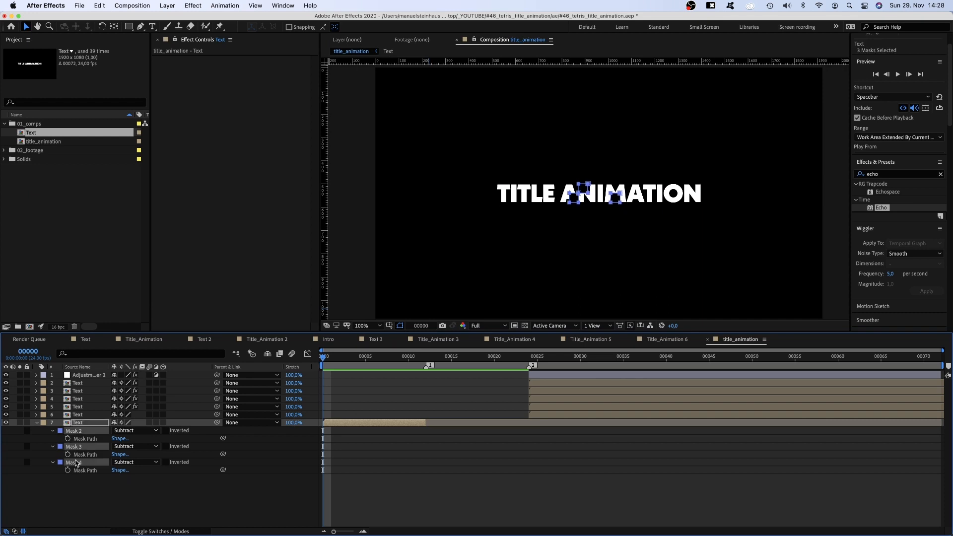
{"action": "left_click", "coordinate": [134, 431]}
{"action": "left_click", "coordinate": [135, 442]}
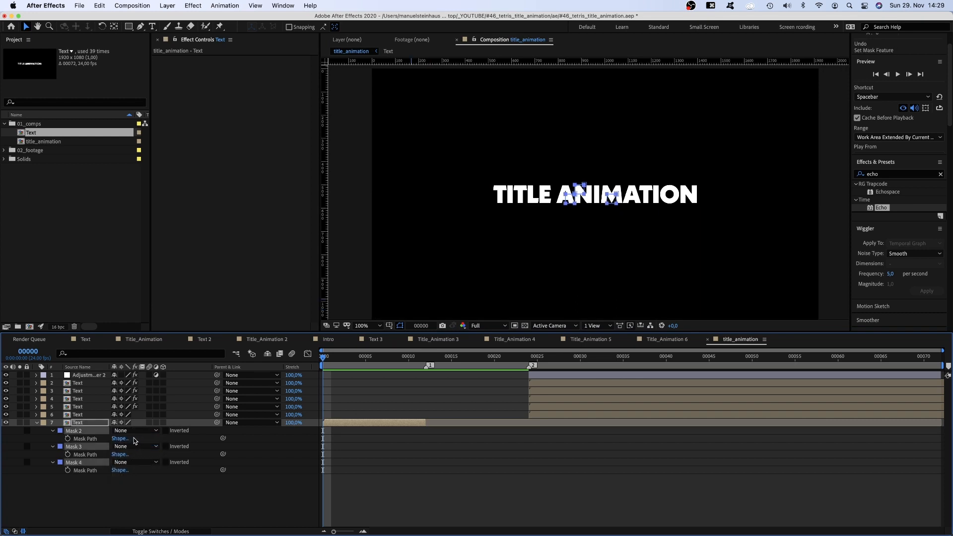
Move Mask 2 of Text layer 7 from the M onto the lower part of the L in TITLE
{"action": "left_click", "coordinate": [363, 326]}
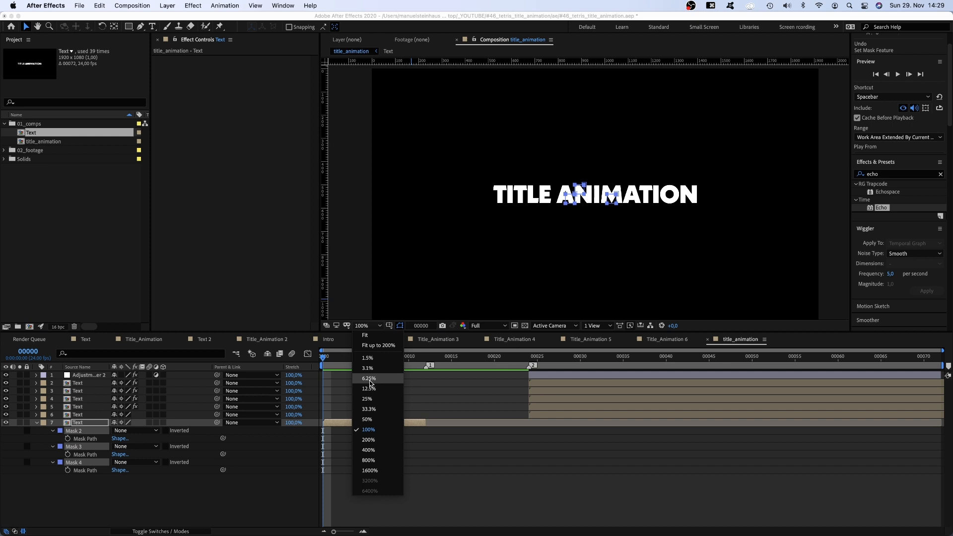
{"action": "left_click", "coordinate": [378, 455]}
{"action": "left_click", "coordinate": [87, 432]}
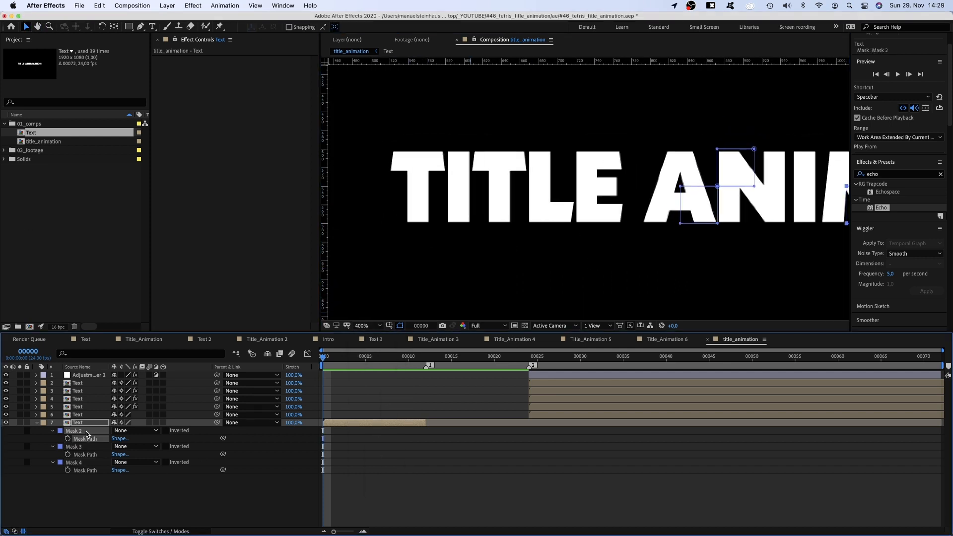
{"action": "left_click_drag", "start_coordinate": [625, 248], "coordinate": [575, 250]}
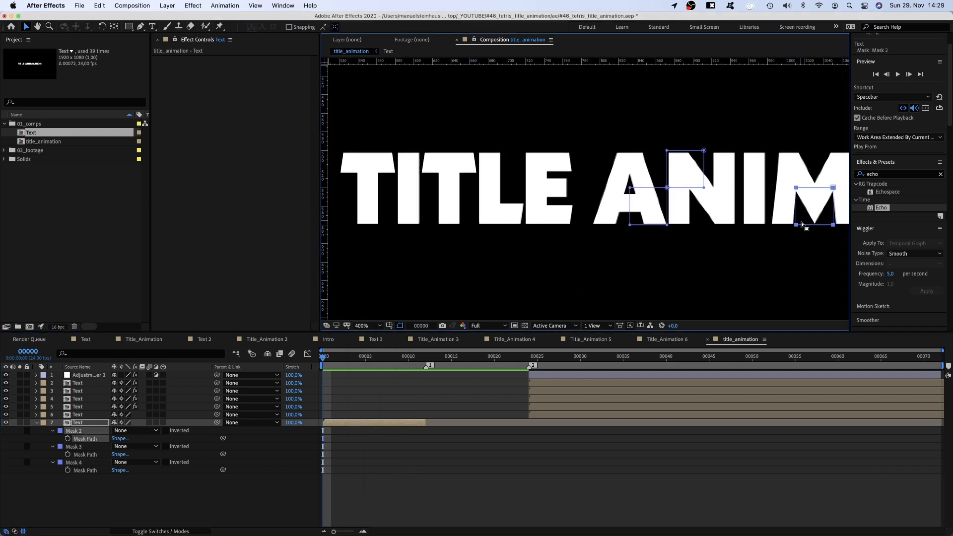
{"action": "left_click_drag", "start_coordinate": [797, 227], "coordinate": [479, 227]}
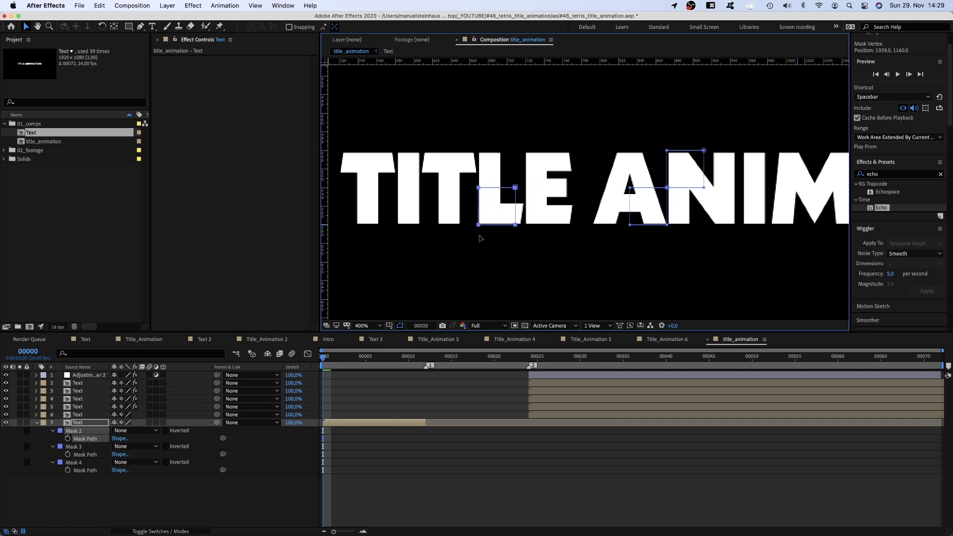
Move Mask 3 onto the lower right part of the N and Mask 4 onto the upper part of the M
{"action": "left_click", "coordinate": [81, 454]}
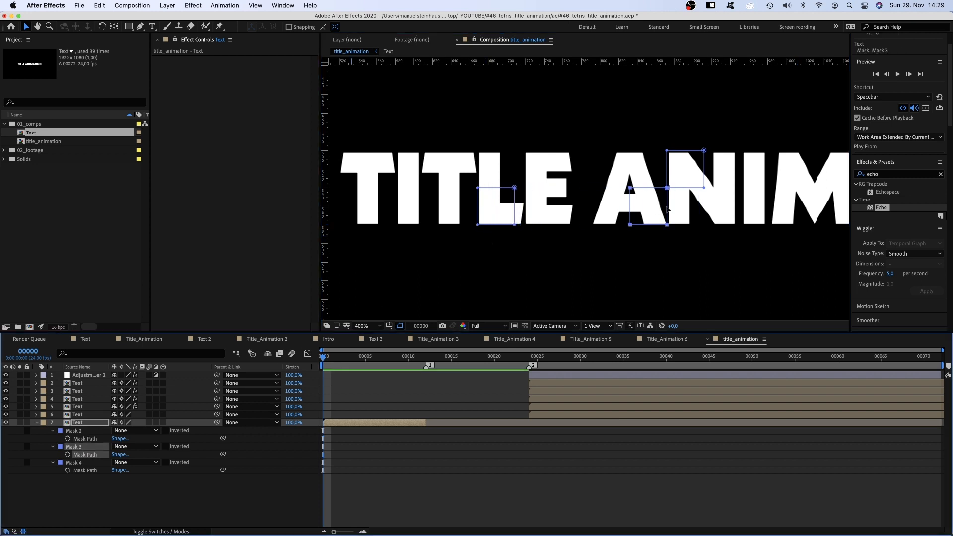
{"action": "left_click_drag", "start_coordinate": [668, 228], "coordinate": [736, 226]}
{"action": "left_click", "coordinate": [82, 470]}
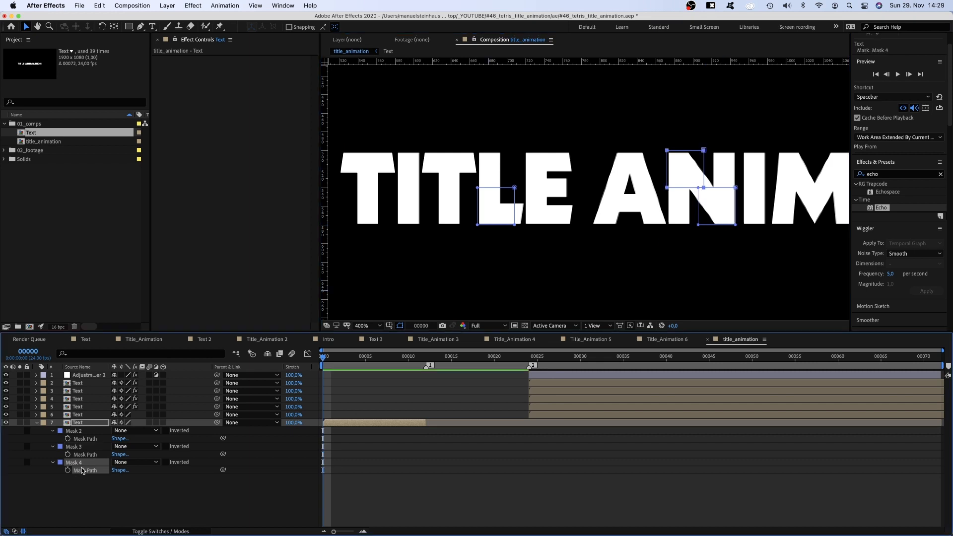
{"action": "left_click_drag", "start_coordinate": [703, 150], "coordinate": [812, 157]}
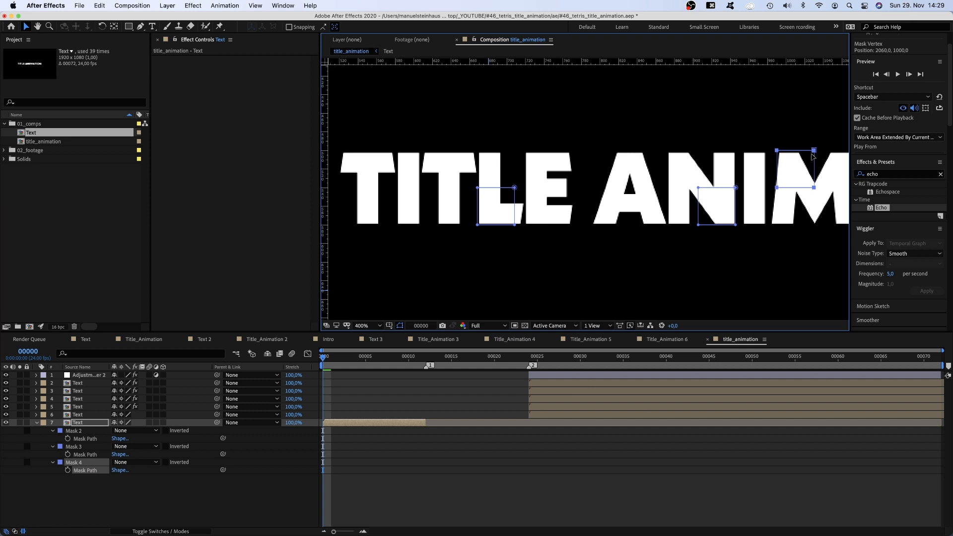
Set the mode of Masks 2, 3 and 4 on Text layer 7 to Add
{"action": "left_click", "coordinate": [78, 446], "text": "shift"}
{"action": "left_click", "coordinate": [74, 431], "text": "shift"}
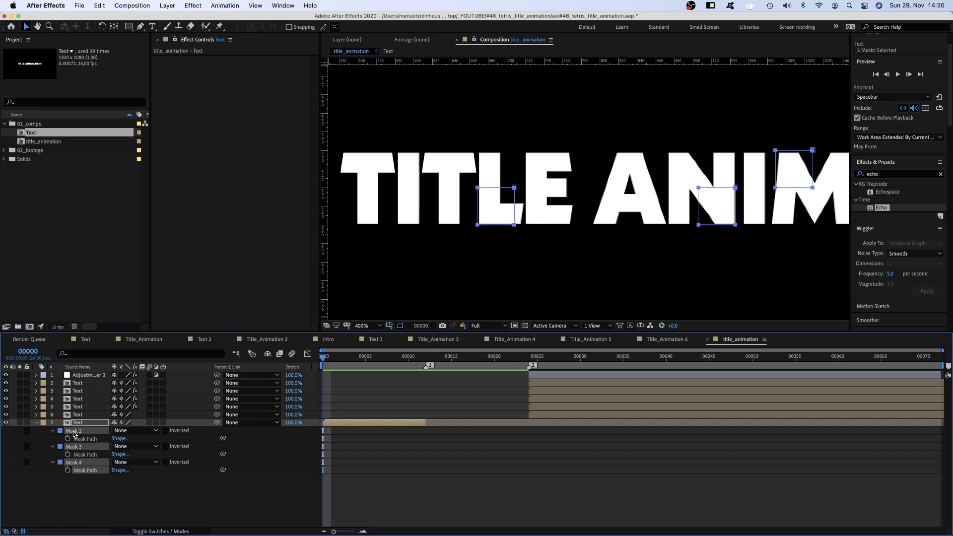
{"action": "left_click", "coordinate": [143, 431]}
{"action": "left_click", "coordinate": [132, 446]}
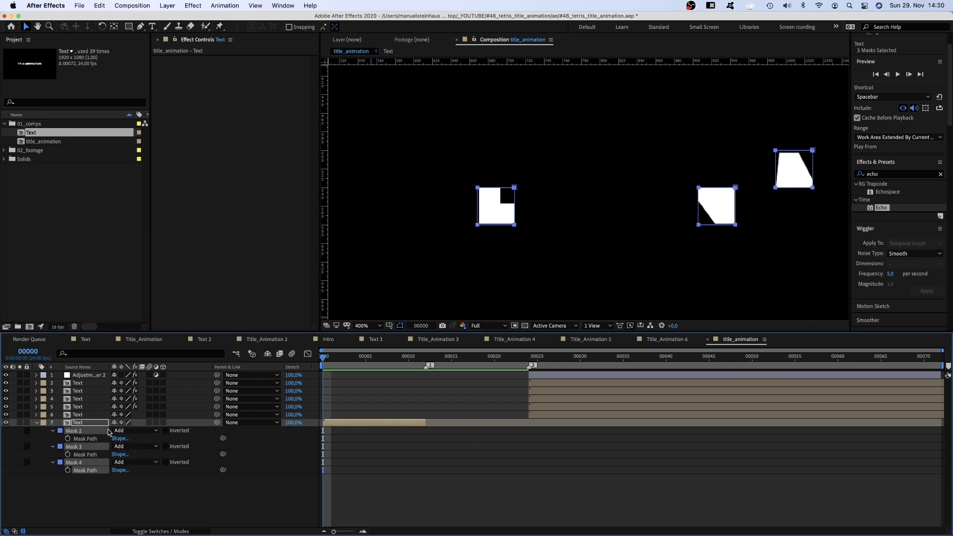
Duplicate the masked Text layer 7 twice
{"action": "left_click", "coordinate": [82, 423]}
{"action": "key", "text": "super+d"}
{"action": "key", "text": "super+d"}
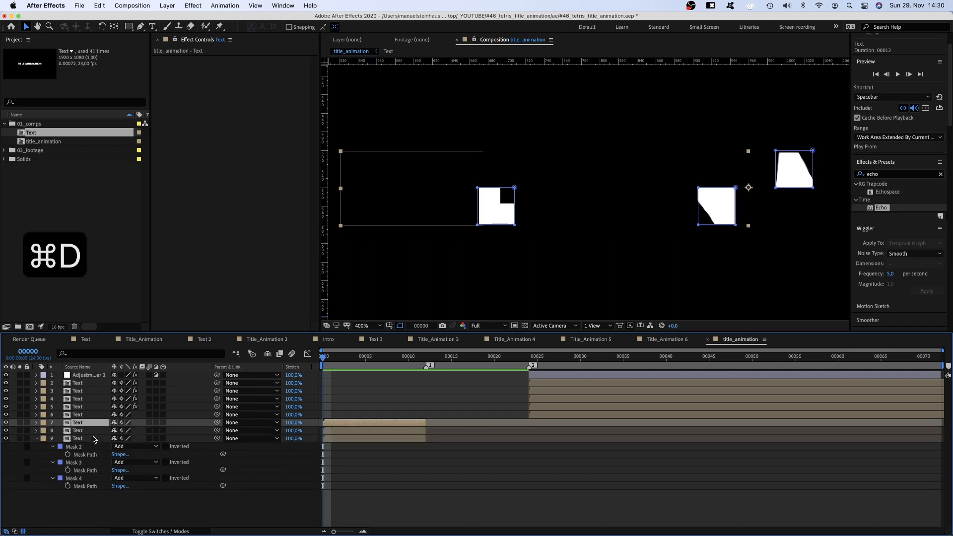
Reveal the masks of the two duplicated layers and delete Masks 2 and 3 from Text layer 7
{"action": "left_click", "coordinate": [80, 431], "text": "shift"}
{"action": "key", "text": "m"}
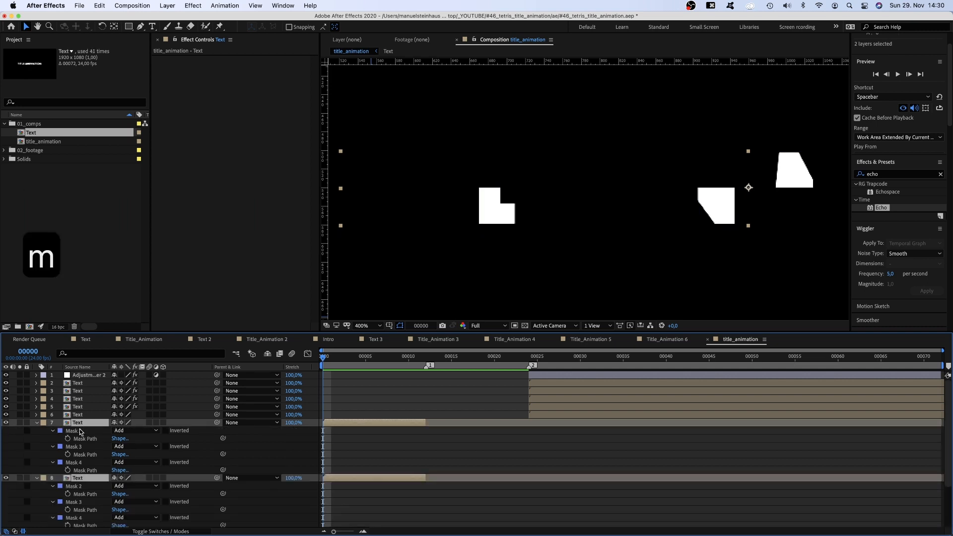
{"action": "left_click", "coordinate": [80, 430]}
{"action": "key", "text": "BackSpace"}
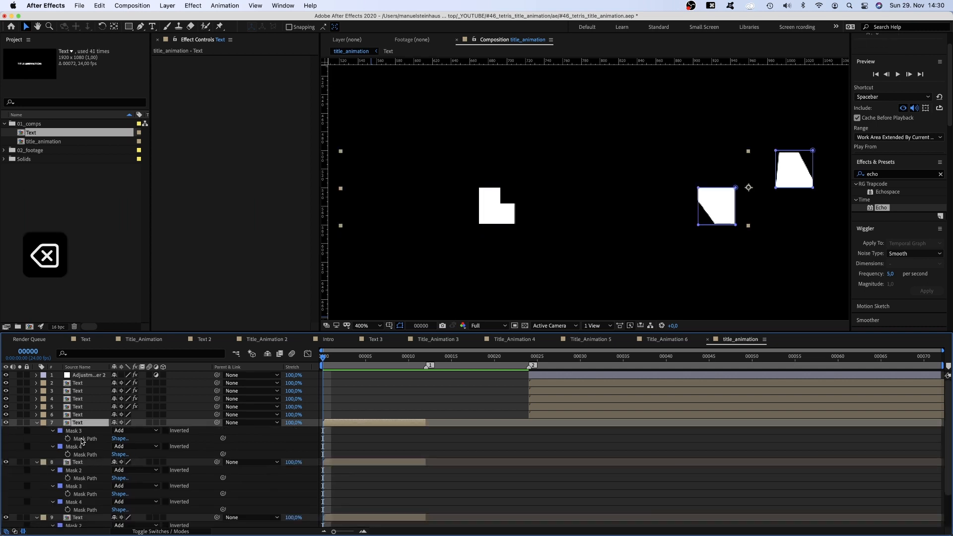
{"action": "left_click", "coordinate": [85, 439]}
{"action": "key", "text": "BackSpace"}
Delete Masks 2 and 4 from Text layer 8 and Masks 3 and 4 from Text layer 9
{"action": "left_click", "coordinate": [85, 462]}
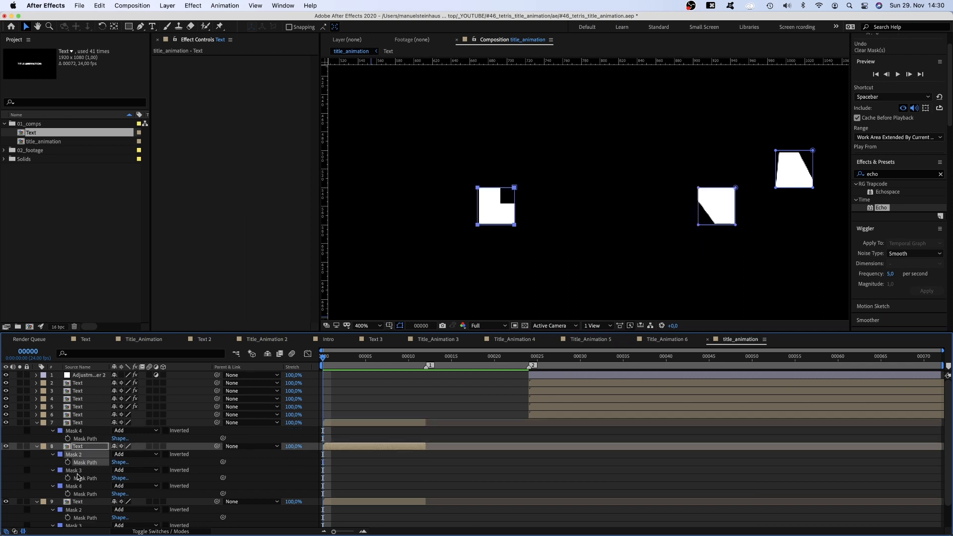
{"action": "key", "text": "BackSpace"}
{"action": "left_click", "coordinate": [80, 478]}
{"action": "key", "text": "BackSpace"}
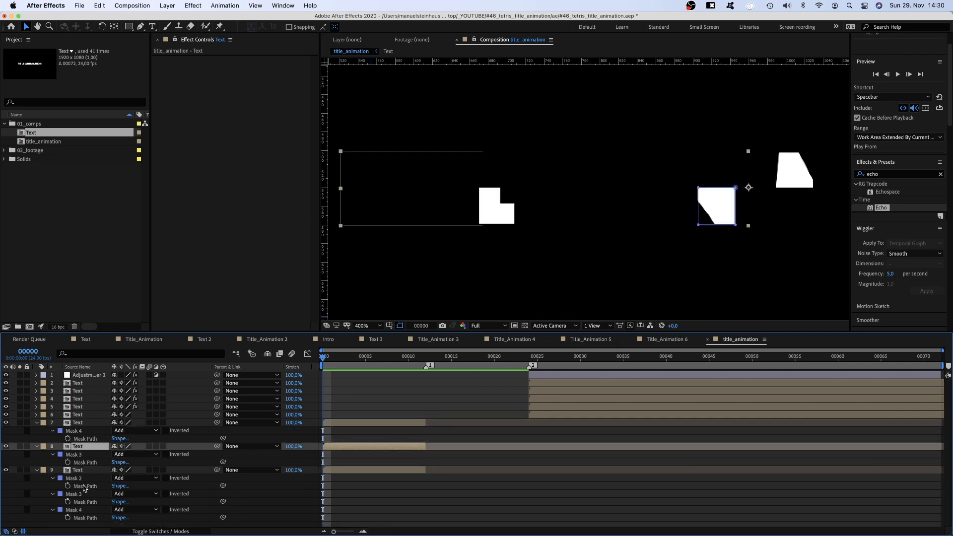
{"action": "left_click", "coordinate": [85, 492]}
{"action": "key", "text": "BackSpace"}
{"action": "key", "text": "BackSpace"}
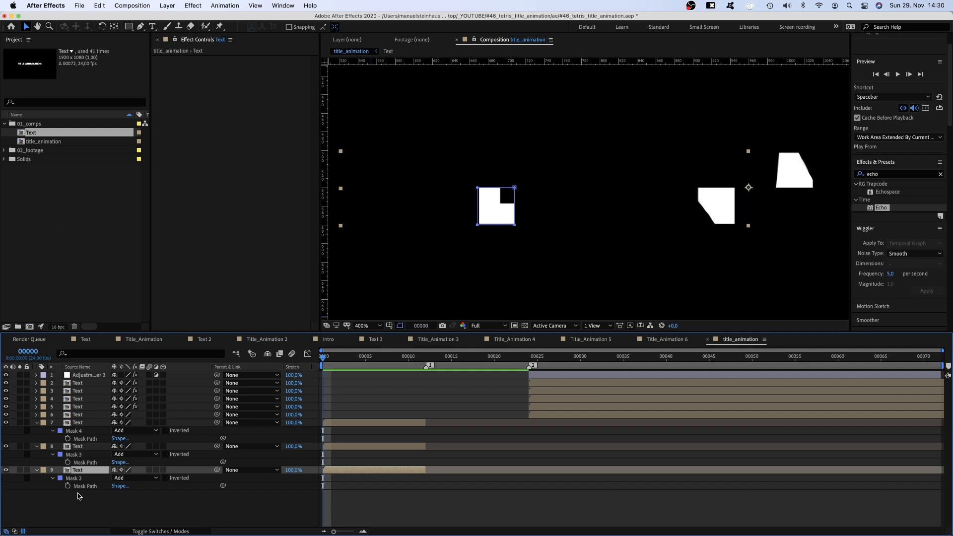
Set the Scale of Text layers 7, 8 and 9 to 2000%
{"action": "left_click", "coordinate": [76, 423], "text": "shift"}
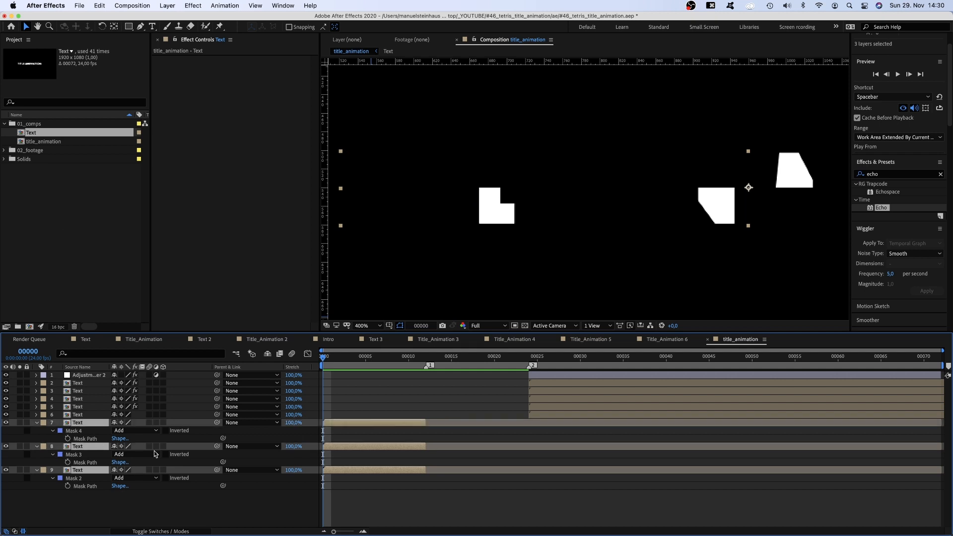
{"action": "key", "text": "s"}
{"action": "left_click", "coordinate": [127, 431]}
{"action": "type", "text": "200"}
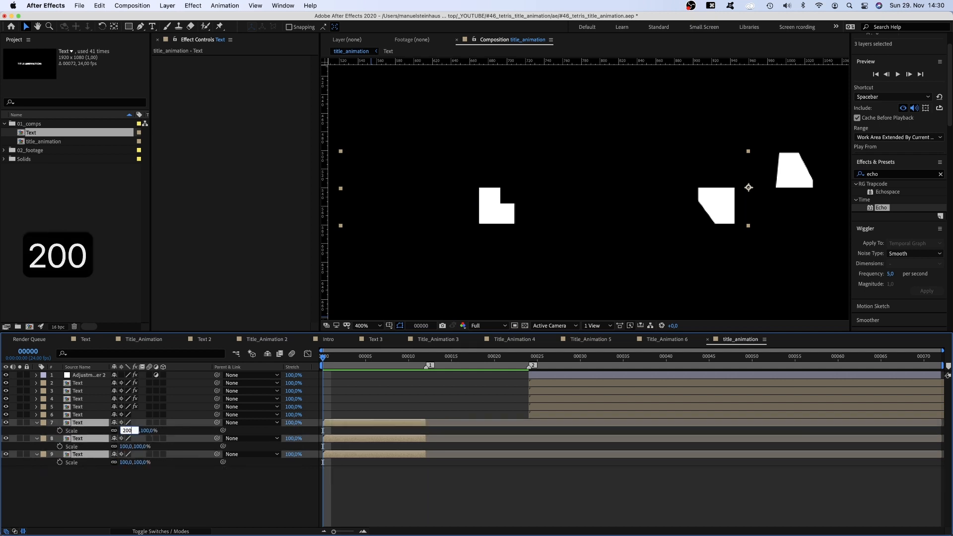
{"action": "type", "text": "0"}
{"action": "key", "text": "Return"}
Move Text layer 7 horizontally to position 208, 540 and Text layer 8 to position 1472, 540, so both pieces sit inside the frame
{"action": "left_click", "coordinate": [367, 326]}
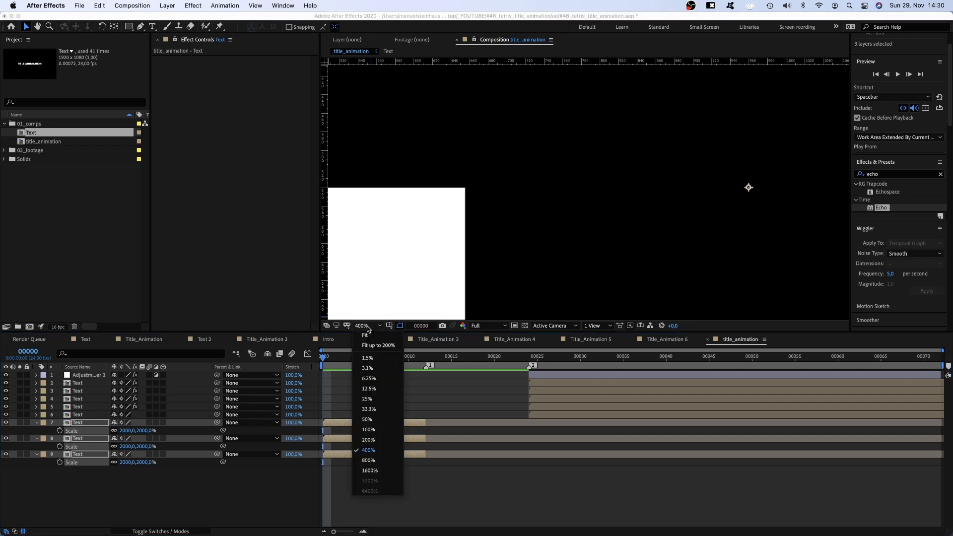
{"action": "left_click", "coordinate": [368, 430]}
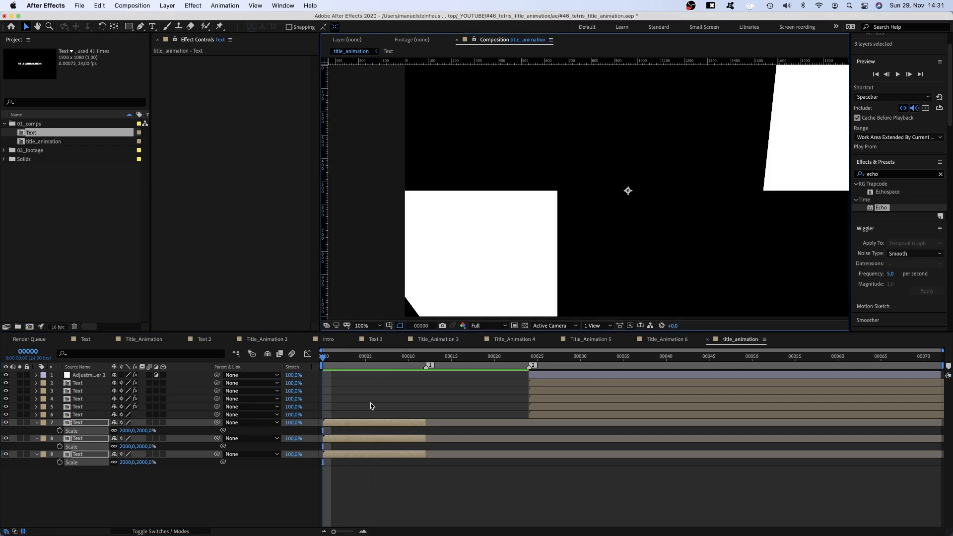
{"action": "left_click", "coordinate": [367, 326]}
{"action": "left_click", "coordinate": [375, 419]}
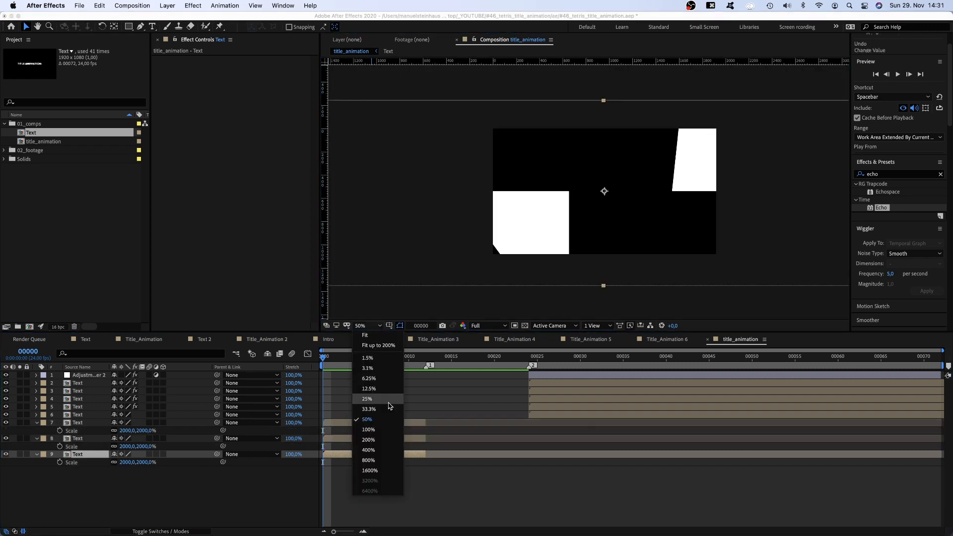
{"action": "left_click", "coordinate": [368, 399]}
{"action": "left_click", "coordinate": [77, 423]}
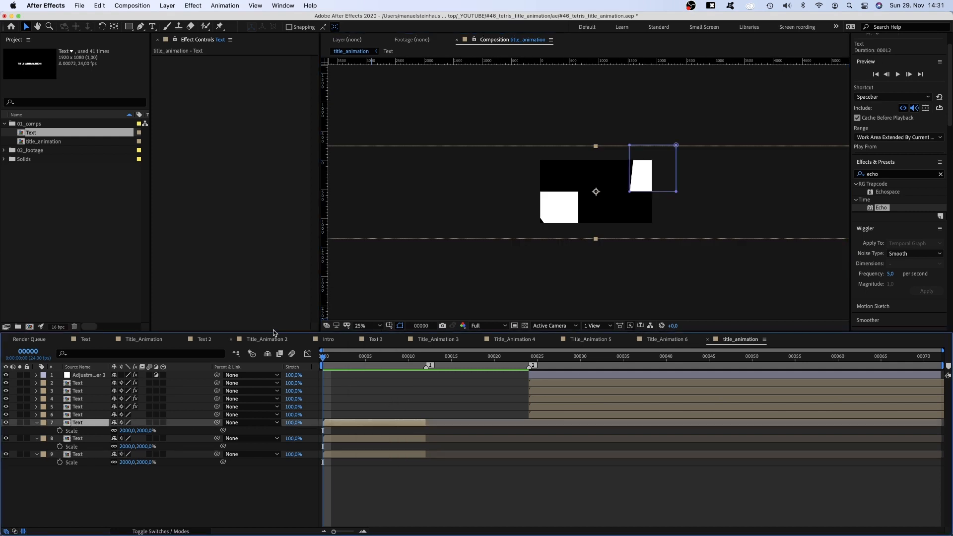
{"action": "left_click_drag", "start_coordinate": [647, 177], "coordinate": [599, 176]}
{"action": "left_click", "coordinate": [560, 215]}
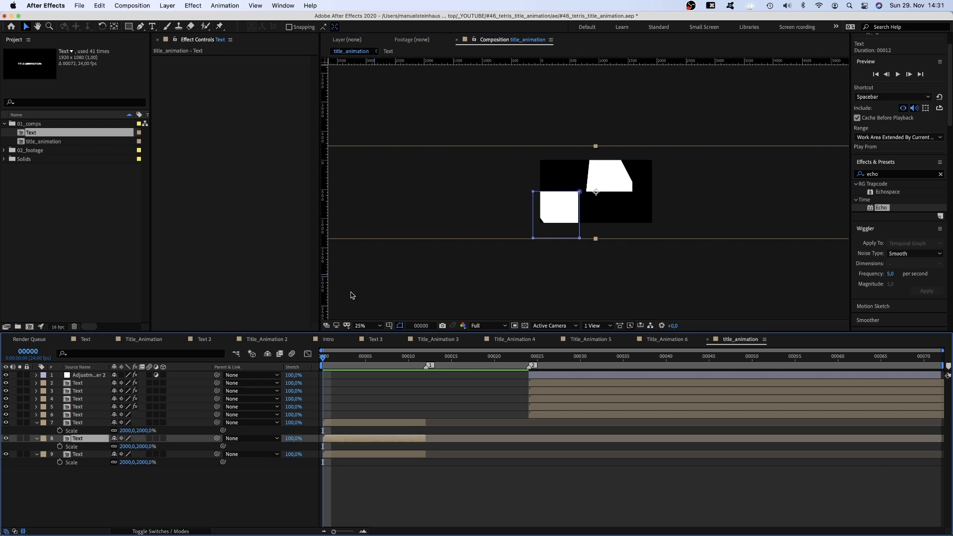
{"action": "left_click_drag", "start_coordinate": [559, 215], "coordinate": [587, 212]}
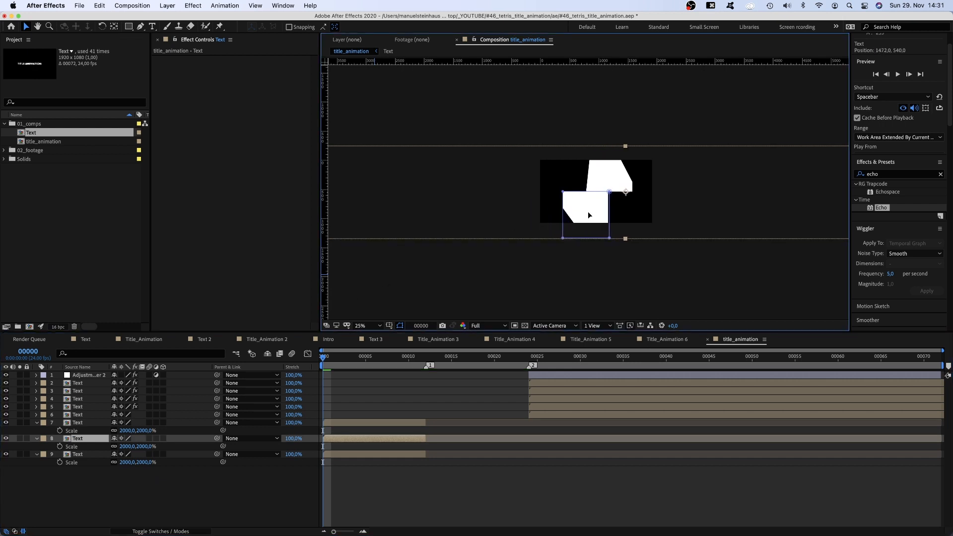
Place the L piece on Text layer 9 in the frame's upper left at position 5824, -234
{"action": "left_click", "coordinate": [76, 455]}
{"action": "left_click_drag", "start_coordinate": [682, 192], "coordinate": [766, 165]}
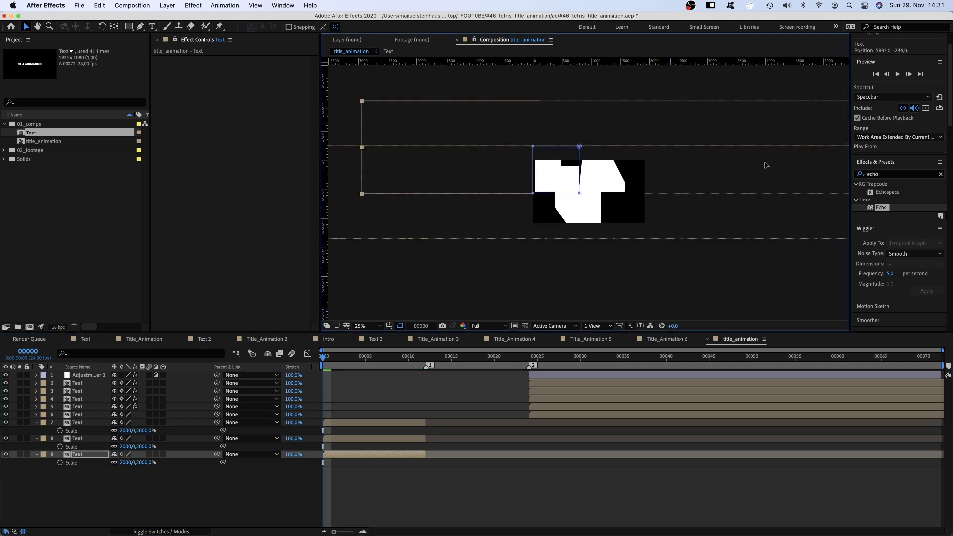
{"action": "left_click", "coordinate": [367, 325]}
{"action": "left_click", "coordinate": [383, 429]}
{"action": "scroll", "coordinate": [501, 227], "scroll_direction": "up", "scroll_amount": 3}
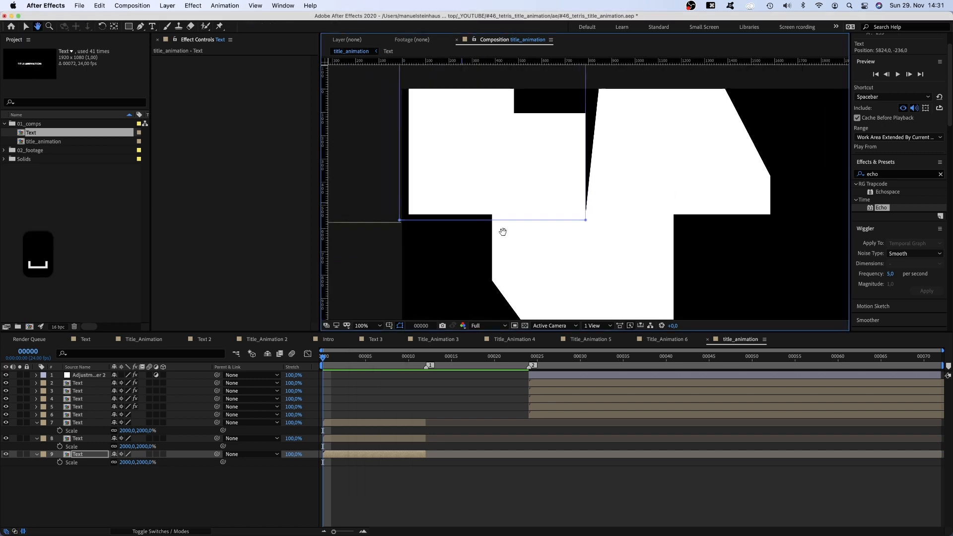
{"action": "left_click_drag", "start_coordinate": [556, 200], "coordinate": [557, 203]}
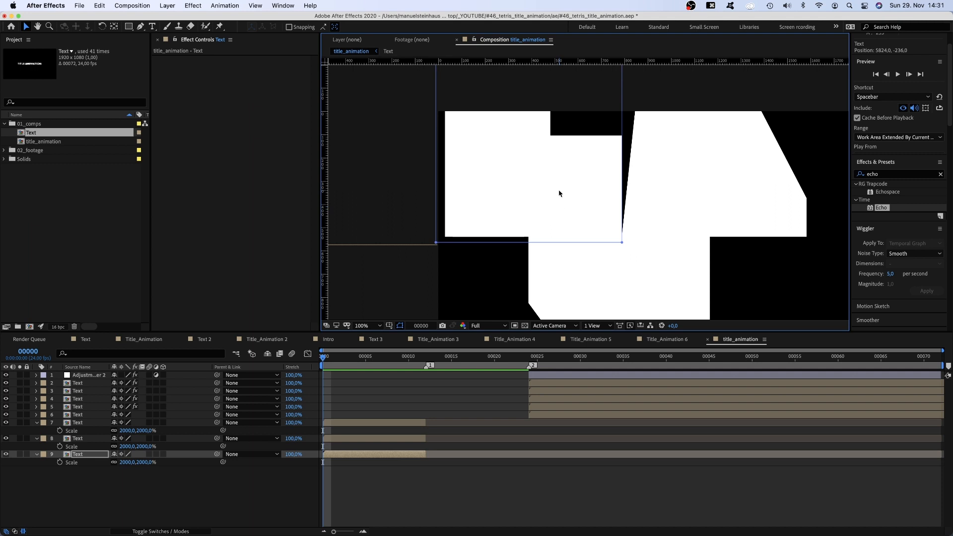
{"action": "key", "text": "Down"}
{"action": "key", "text": "Down"}
Add Position keyframes to Text layers 7, 8 and 9 at frame 11
{"action": "left_click_drag", "start_coordinate": [408, 356], "coordinate": [417, 352]}
{"action": "left_click", "coordinate": [77, 424], "text": "shift"}
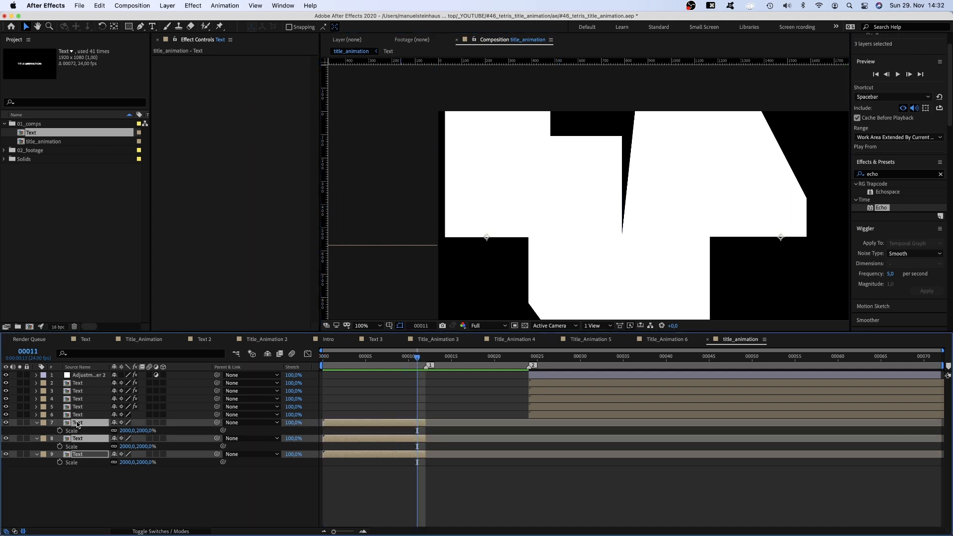
{"action": "key", "text": "alt+shift+p"}
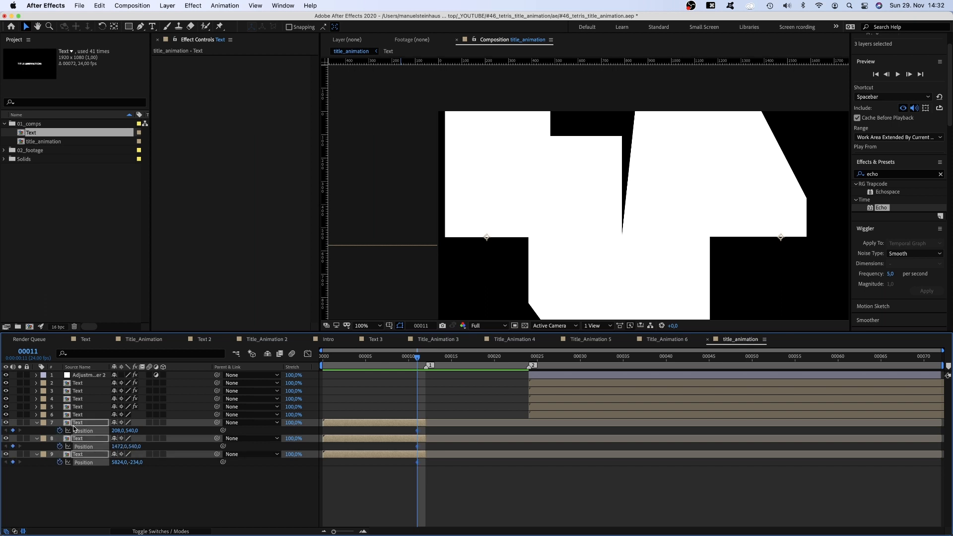
At frame 0, move Text layer 8 straight down to position 1472, 1010 as its starting keyframe
{"action": "left_click_drag", "start_coordinate": [417, 356], "coordinate": [296, 370]}
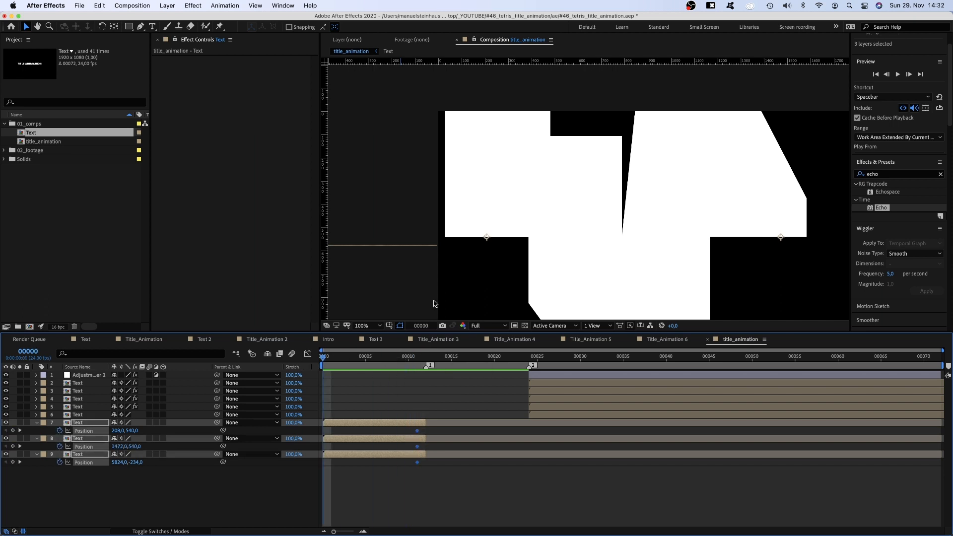
{"action": "key", "text": "space"}
{"action": "left_click_drag", "start_coordinate": [637, 258], "coordinate": [599, 214]}
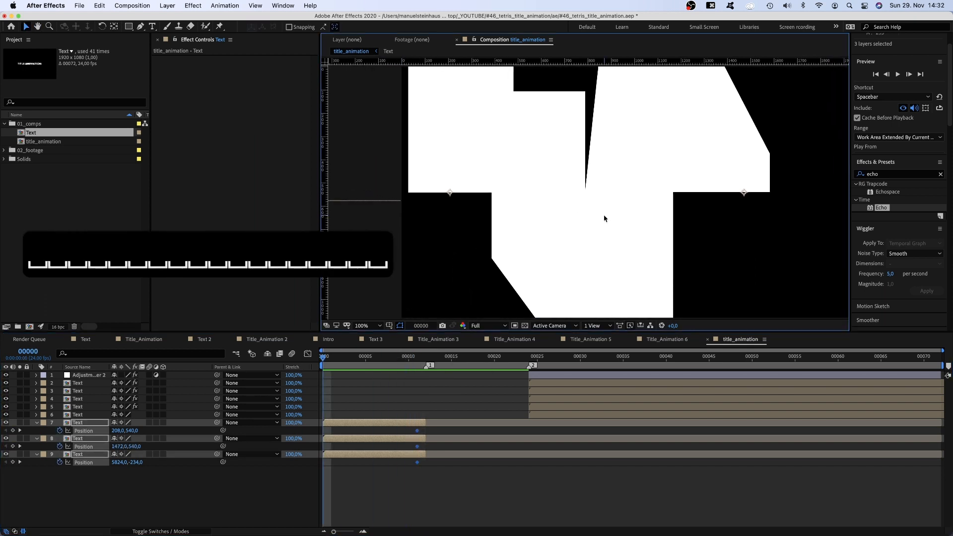
{"action": "left_click", "coordinate": [79, 454]}
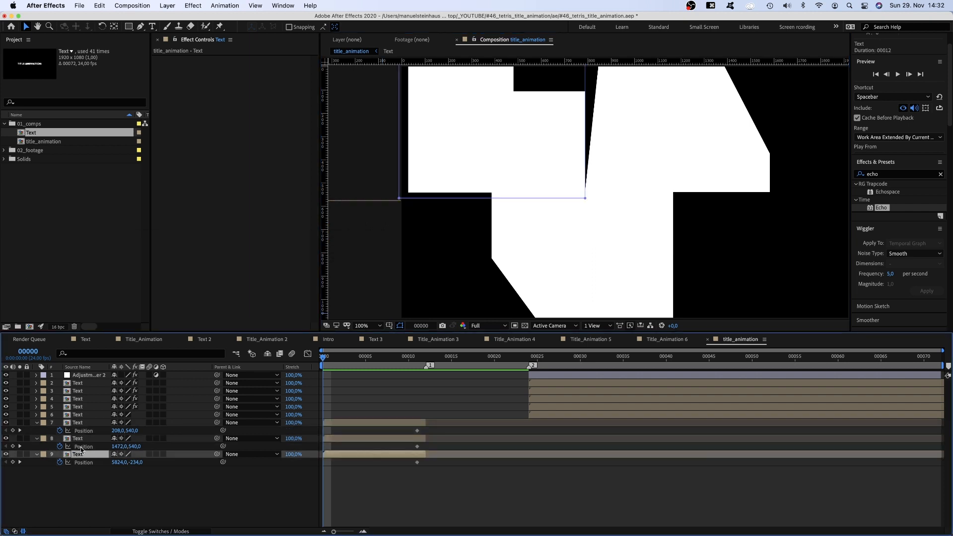
{"action": "left_click", "coordinate": [78, 440]}
{"action": "left_click_drag", "start_coordinate": [600, 240], "coordinate": [612, 339]}
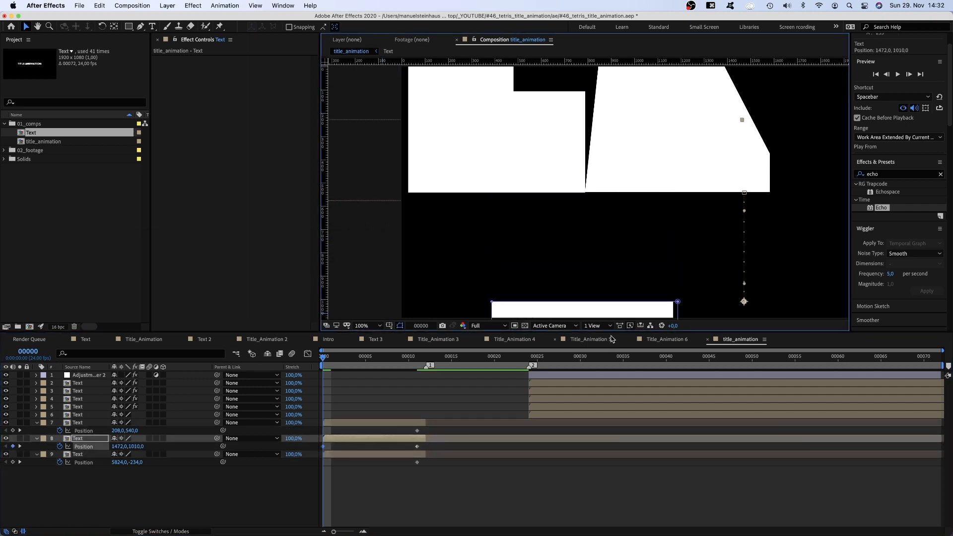
At frame 0, move Text layer 9 up to position 5824, -690 and Text layer 7 up to 208, -40
{"action": "left_click", "coordinate": [80, 424]}
{"action": "left_click", "coordinate": [78, 454]}
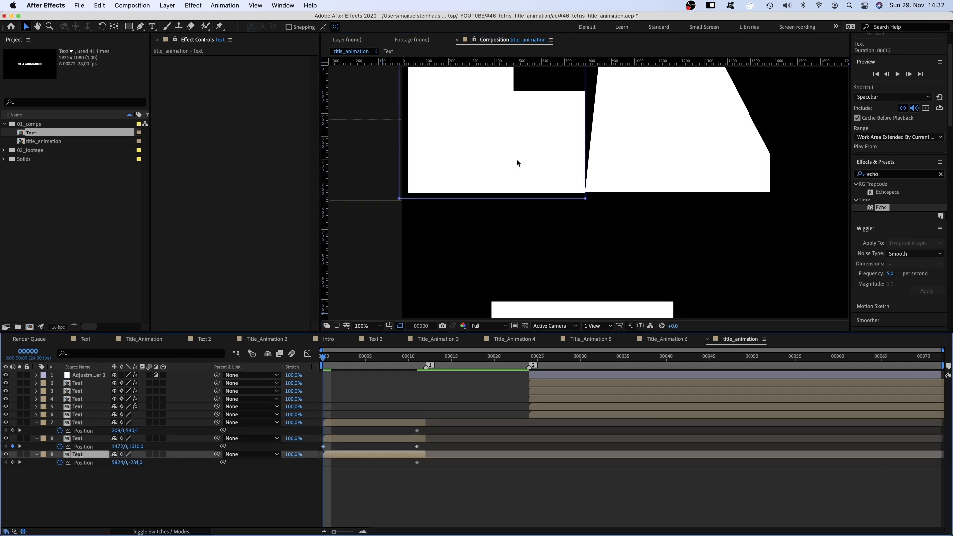
{"action": "left_click_drag", "start_coordinate": [515, 160], "coordinate": [506, 58]}
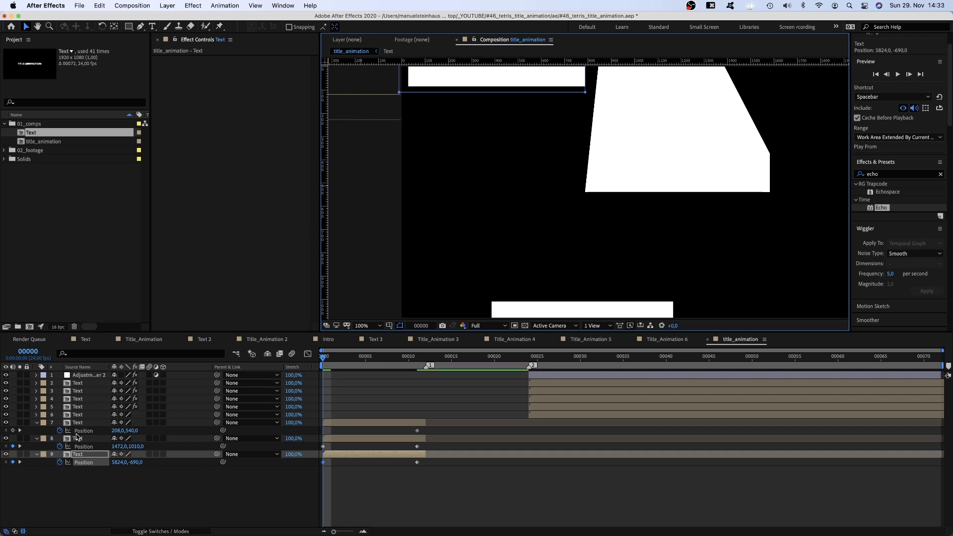
{"action": "left_click", "coordinate": [78, 425]}
{"action": "left_click_drag", "start_coordinate": [672, 155], "coordinate": [660, 28]}
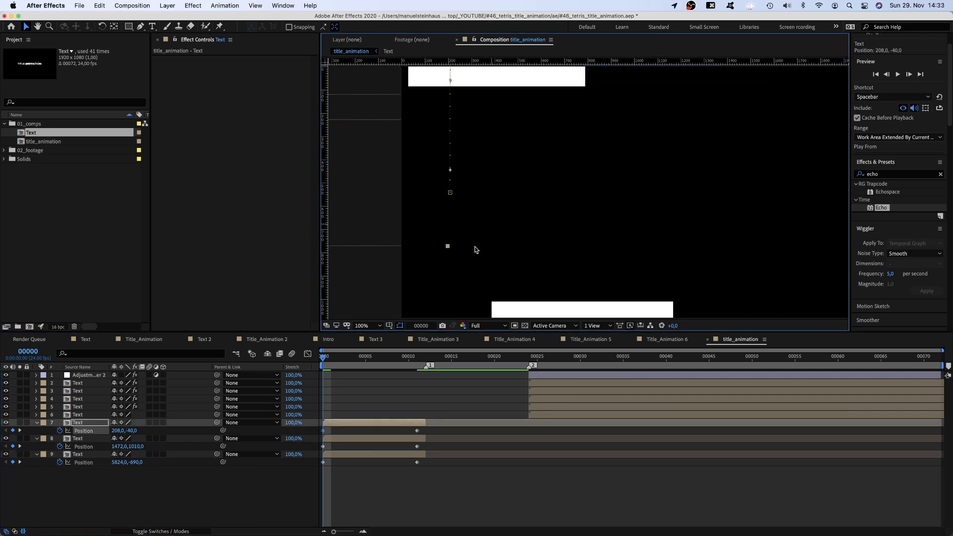
Move the resting Position keyframes of Text layers 8 and 9 to frame 6
{"action": "left_click_drag", "start_coordinate": [337, 363], "coordinate": [374, 367]}
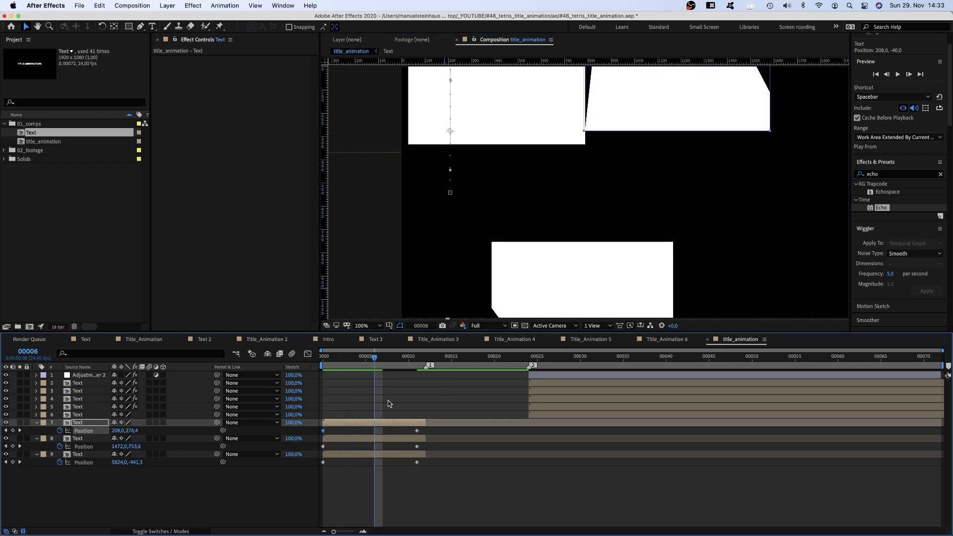
{"action": "left_click", "coordinate": [417, 431]}
{"action": "left_click_drag", "start_coordinate": [418, 451], "coordinate": [375, 467]}
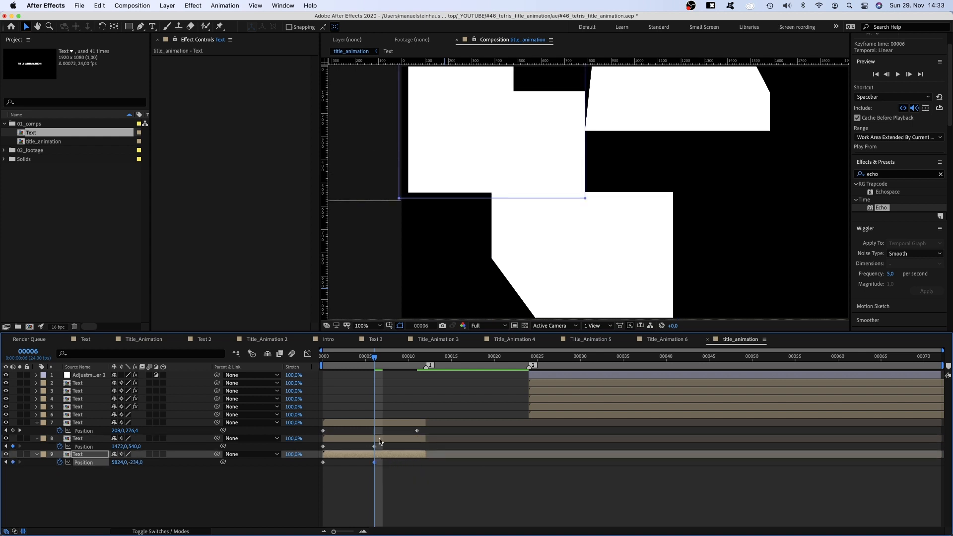
At frame 9, nudge Text layer 9 straight up to position 5824, -262 to add a Position keyframe
{"action": "left_click_drag", "start_coordinate": [381, 359], "coordinate": [402, 361]}
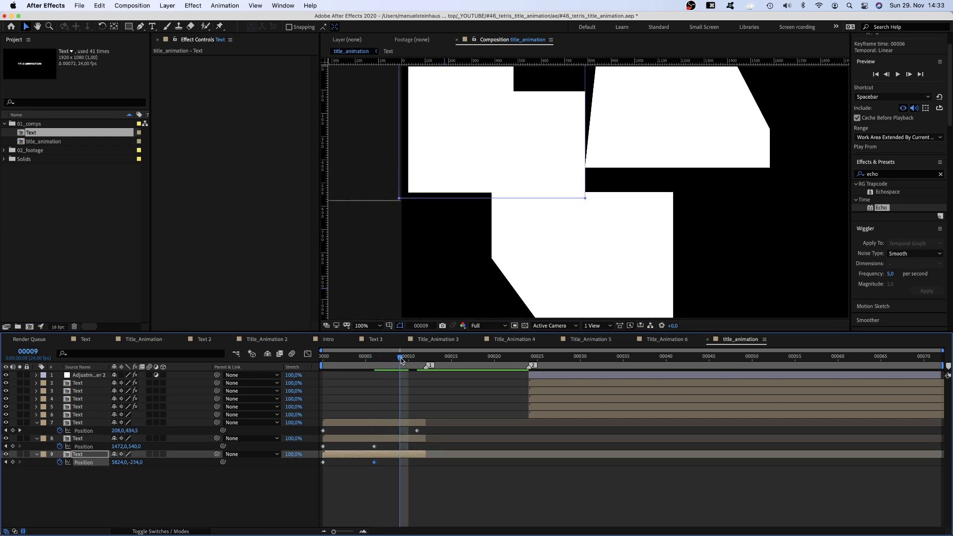
{"action": "key", "text": "Up"}
{"action": "key", "text": "Up"}
{"action": "key", "text": "Up"}
{"action": "key", "text": "Up"}
{"action": "key", "text": "Up"}
{"action": "key", "text": "Up"}
{"action": "key", "text": "Up"}
{"action": "key", "text": "Up"}
{"action": "key", "text": "Up"}
{"action": "key", "text": "Up"}
{"action": "key", "text": "Up"}
{"action": "key", "text": "Up"}
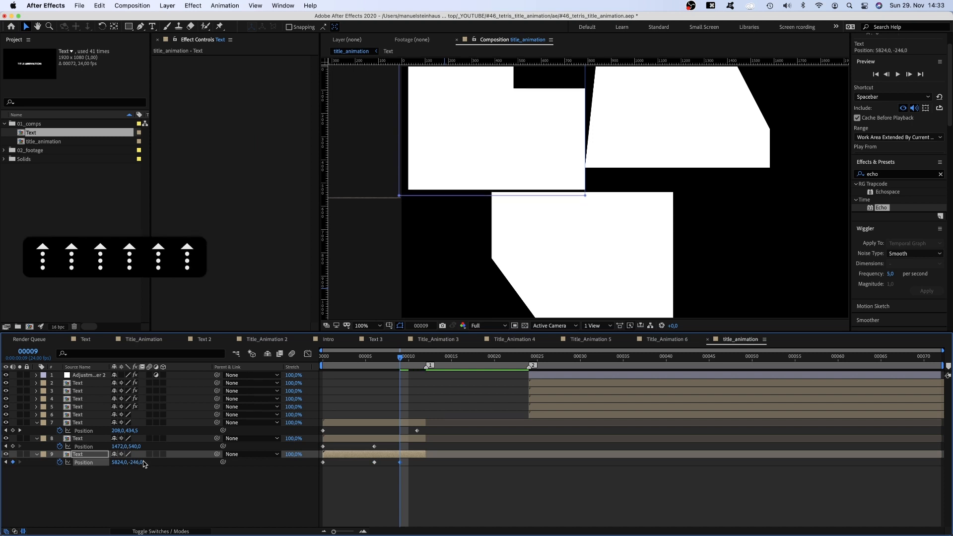
{"action": "key", "text": "Up"}
{"action": "key", "text": "Up"}
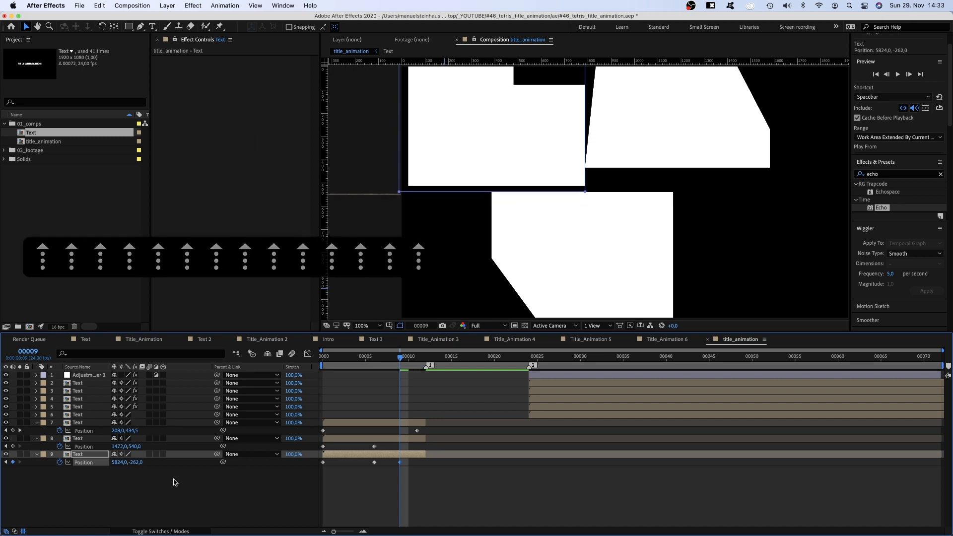
At frame 9, nudge Text layer 8 straight down to position 1472, 568 to add a Position keyframe
{"action": "left_click", "coordinate": [78, 439]}
{"action": "key", "text": "Down"}
{"action": "key", "text": "Down"}
{"action": "key", "text": "Down"}
{"action": "key", "text": "Down"}
{"action": "key", "text": "Down"}
{"action": "key", "text": "Down"}
{"action": "key", "text": "Down"}
{"action": "key", "text": "Down"}
{"action": "key", "text": "Down"}
{"action": "key", "text": "Down"}
{"action": "key", "text": "Down"}
{"action": "key", "text": "Down"}
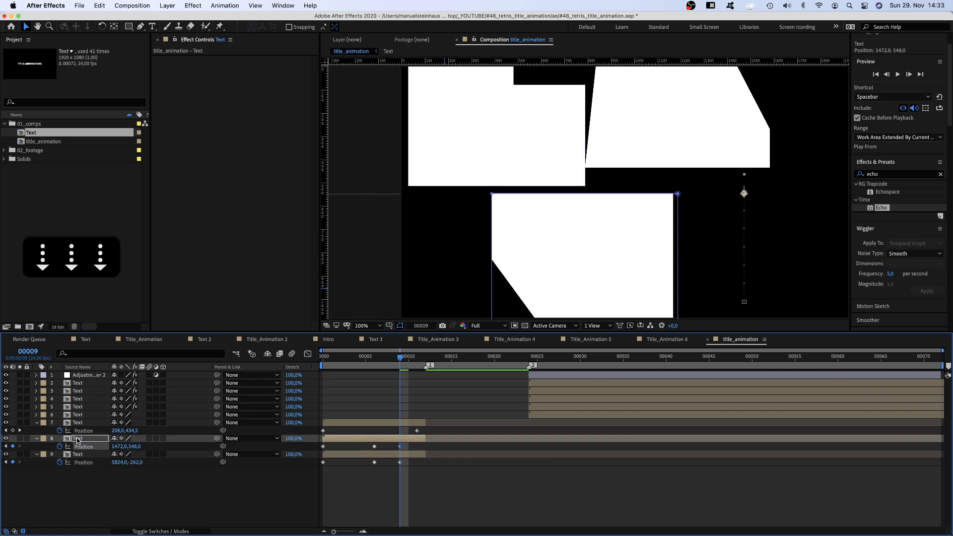
{"action": "key", "text": "Down"}
{"action": "key", "text": "Down"}
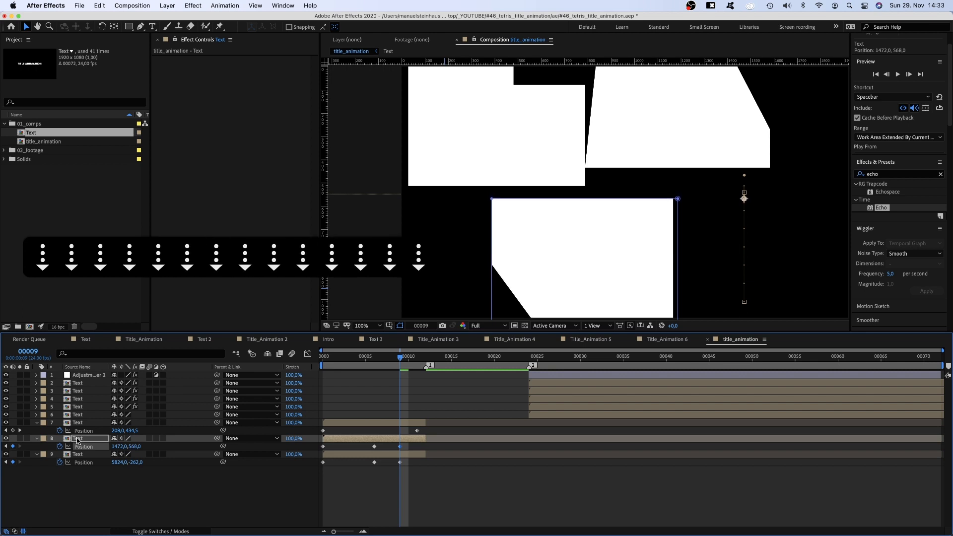
Copy the frame 6 Position keyframes of Text layers 8 and 9 to frame 11 on their own layers
{"action": "left_click_drag", "start_coordinate": [402, 359], "coordinate": [417, 357]}
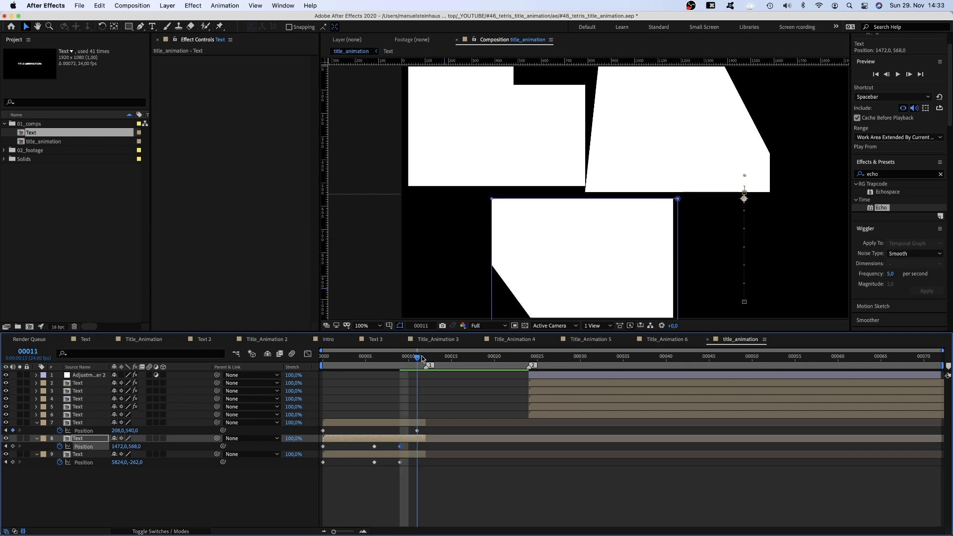
{"action": "left_click", "coordinate": [374, 446]}
{"action": "key", "text": "super+c"}
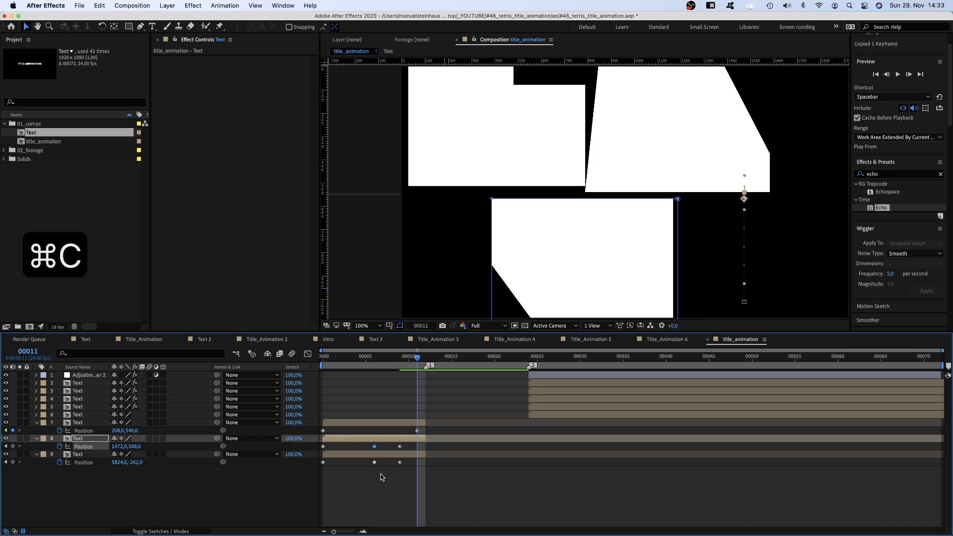
{"action": "key", "text": "super+v"}
{"action": "left_click_drag", "start_coordinate": [385, 481], "coordinate": [375, 464]}
{"action": "key", "text": "super+c"}
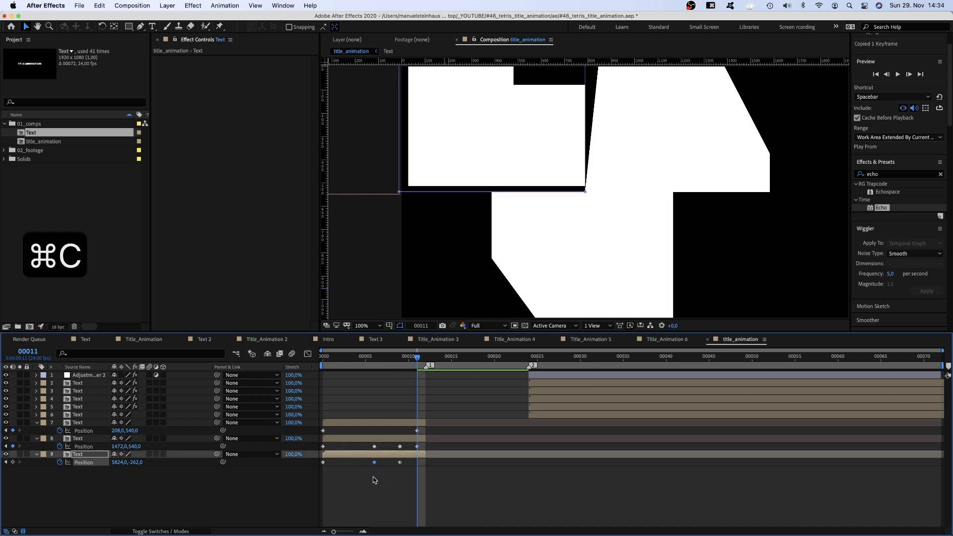
{"action": "key", "text": "super+v"}
Set the spatial interpolation of all Text layer 8 Position keyframes to Linear
{"action": "left_click_drag", "start_coordinate": [436, 457], "coordinate": [325, 449]}
{"action": "right_click", "coordinate": [324, 449]}
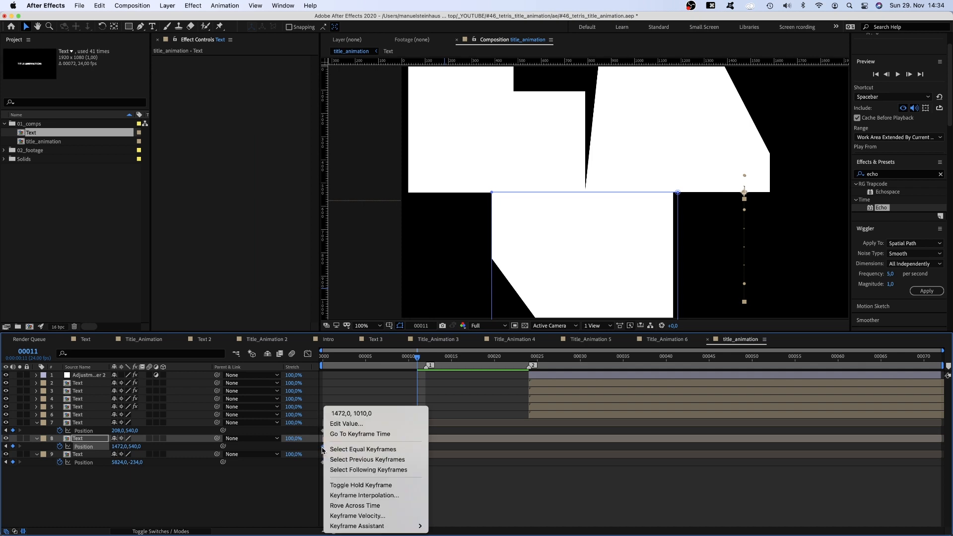
{"action": "left_click", "coordinate": [344, 497]}
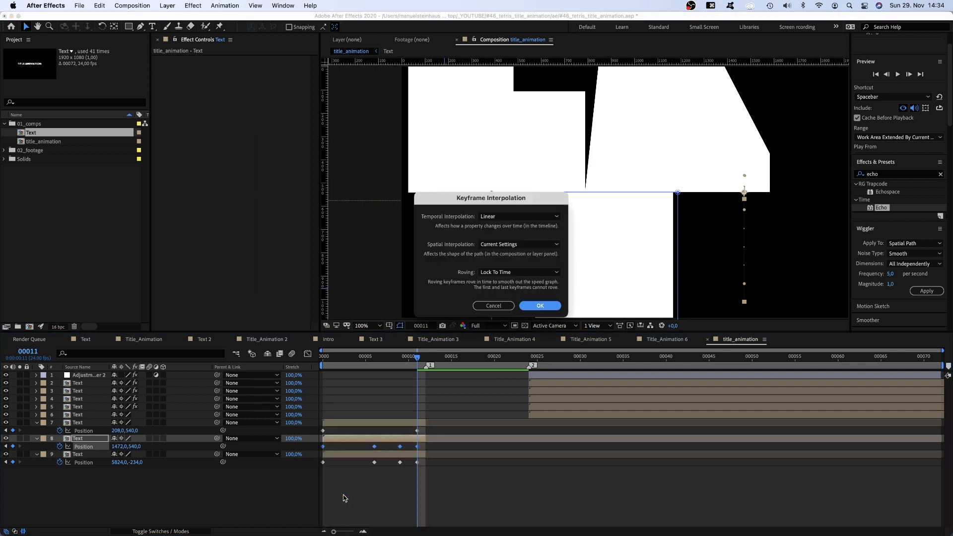
{"action": "left_click", "coordinate": [513, 243]}
{"action": "left_click", "coordinate": [516, 267]}
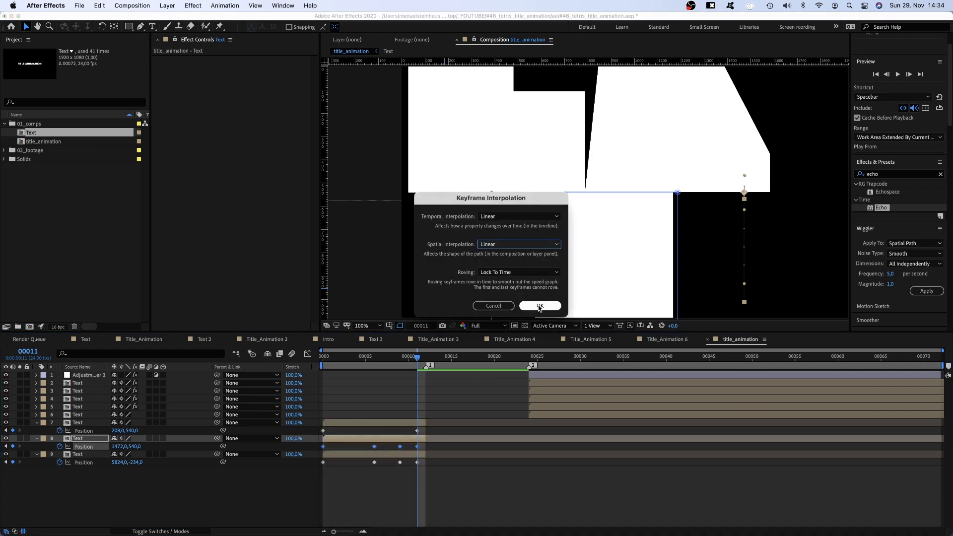
{"action": "left_click", "coordinate": [539, 306]}
Set the spatial interpolation of all Text layer 9 Position keyframes to Linear
{"action": "left_click_drag", "start_coordinate": [451, 511], "coordinate": [322, 459]}
{"action": "right_click", "coordinate": [323, 462]}
{"action": "left_click", "coordinate": [337, 495]}
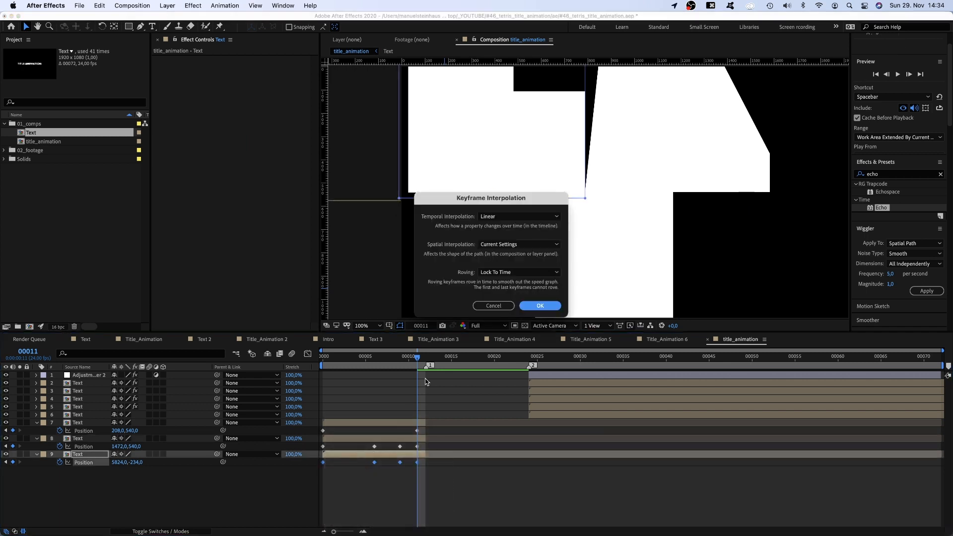
{"action": "left_click", "coordinate": [493, 244]}
{"action": "left_click", "coordinate": [496, 270]}
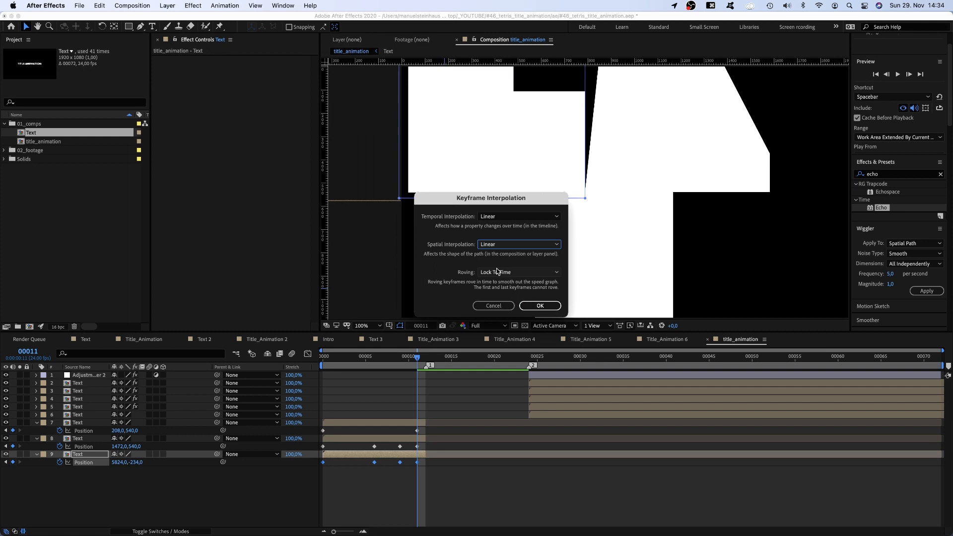
{"action": "left_click", "coordinate": [540, 305]}
{"action": "left_click", "coordinate": [438, 485]}
Move Text layer 7's two Position keyframes to frames 7 and 13
{"action": "left_click_drag", "start_coordinate": [341, 357], "coordinate": [382, 362]}
{"action": "left_click_drag", "start_coordinate": [324, 432], "coordinate": [383, 430]}
{"action": "left_click_drag", "start_coordinate": [407, 356], "coordinate": [434, 360]}
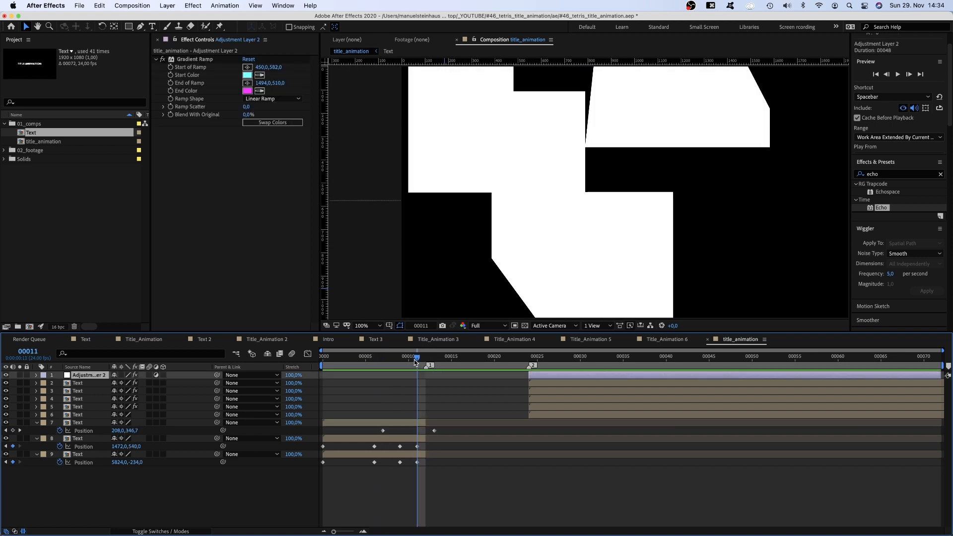
Copy the adjustment layer's Gradient Ramp onto Text layers 7, 8 and 9, and swap the ramp colors on layer 9
{"action": "left_click", "coordinate": [201, 60]}
{"action": "key", "text": "super+c"}
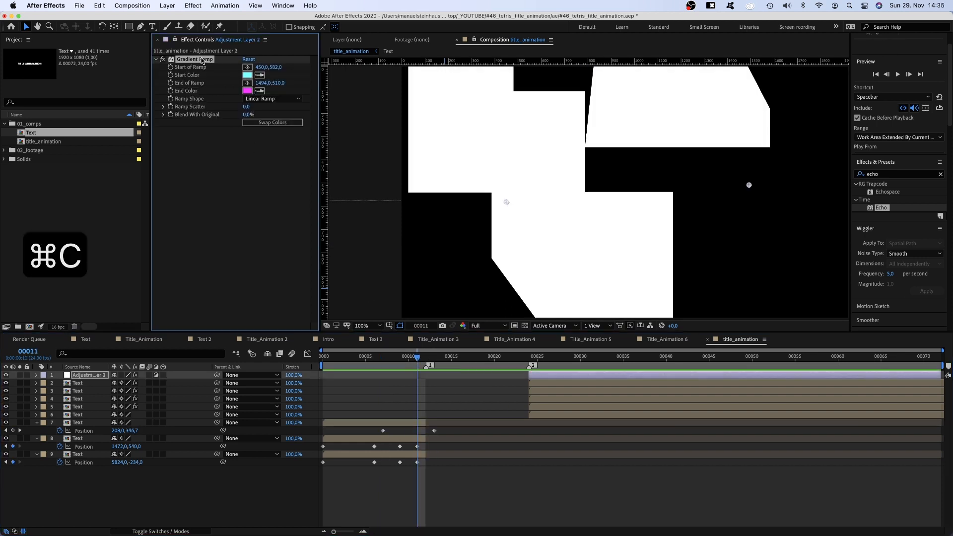
{"action": "left_click", "coordinate": [408, 425]}
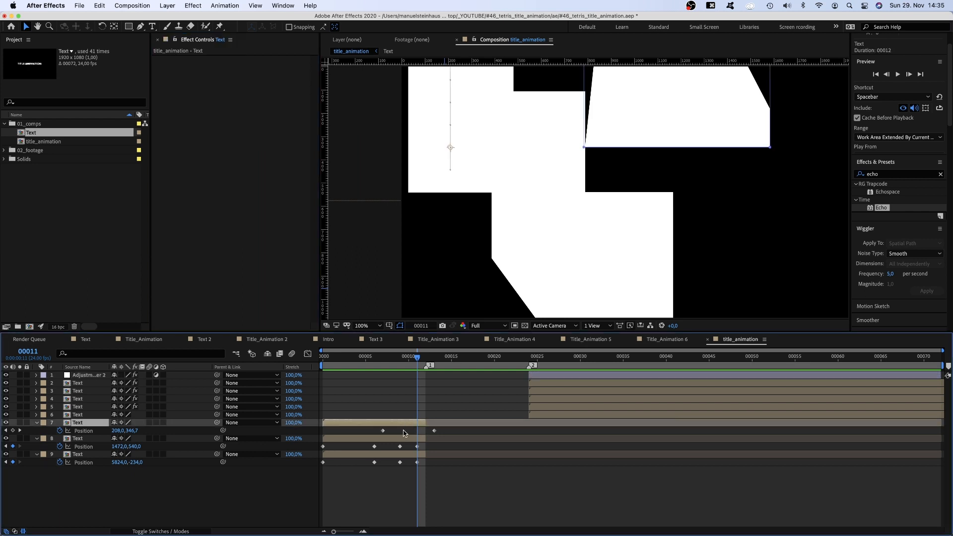
{"action": "key", "text": "super+v"}
{"action": "left_click", "coordinate": [404, 446]}
{"action": "key", "text": "super+v"}
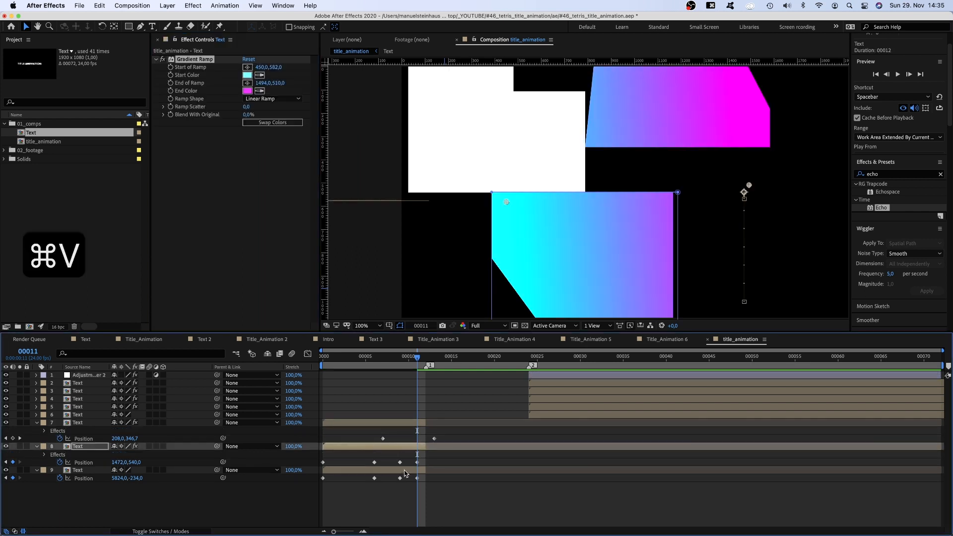
{"action": "left_click", "coordinate": [405, 470]}
{"action": "key", "text": "super+v"}
{"action": "left_click", "coordinate": [273, 122]}
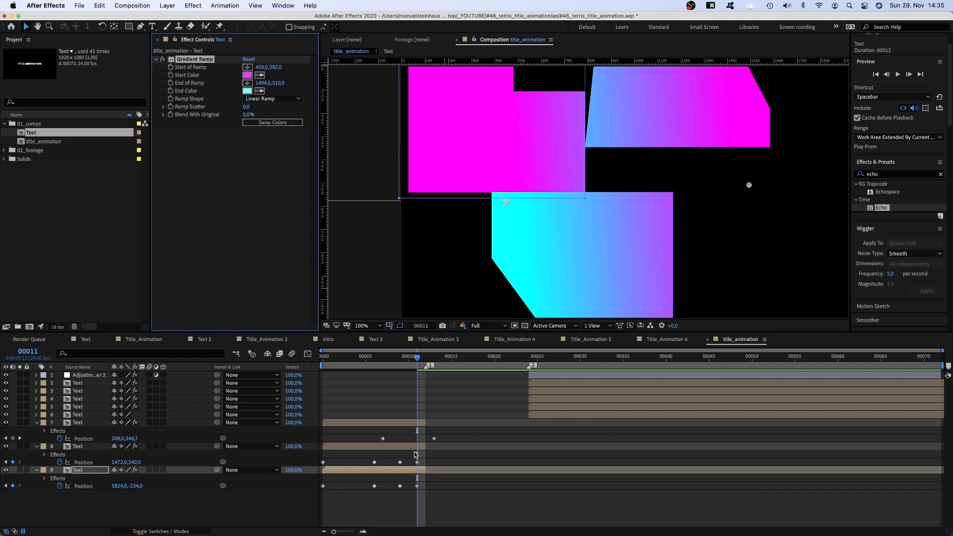
On Text layer 8, set the Gradient Ramp's start to 448, 538 and its end to 1426, 932
{"action": "left_click", "coordinate": [409, 447]}
{"action": "left_click", "coordinate": [247, 67]}
{"action": "left_click", "coordinate": [505, 191]}
{"action": "left_click", "coordinate": [247, 83]}
{"action": "left_click", "coordinate": [722, 297]}
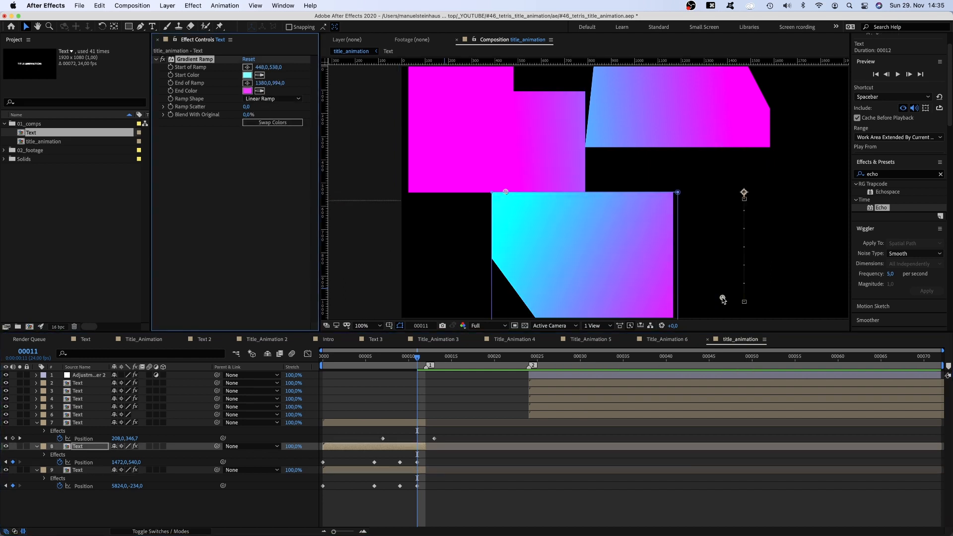
{"action": "key", "text": "space"}
{"action": "left_click_drag", "start_coordinate": [732, 278], "coordinate": [690, 356]}
On Text layer 7, set the Gradient Ramp's start to 1016, 418 and its end to 1314, -444
{"action": "left_click", "coordinate": [406, 423]}
{"action": "left_click", "coordinate": [247, 67]}
{"action": "left_click", "coordinate": [595, 243]}
{"action": "left_click_drag", "start_coordinate": [705, 264], "coordinate": [664, 43]}
{"action": "key", "text": "space"}
{"action": "mouse_move", "coordinate": [449, 299]}
{"action": "left_mouse_down"}
{"action": "mouse_move", "coordinate": [497, 247]}
{"action": "mouse_move", "coordinate": [513, 211]}
{"action": "mouse_move", "coordinate": [511, 220]}
{"action": "left_mouse_up"}
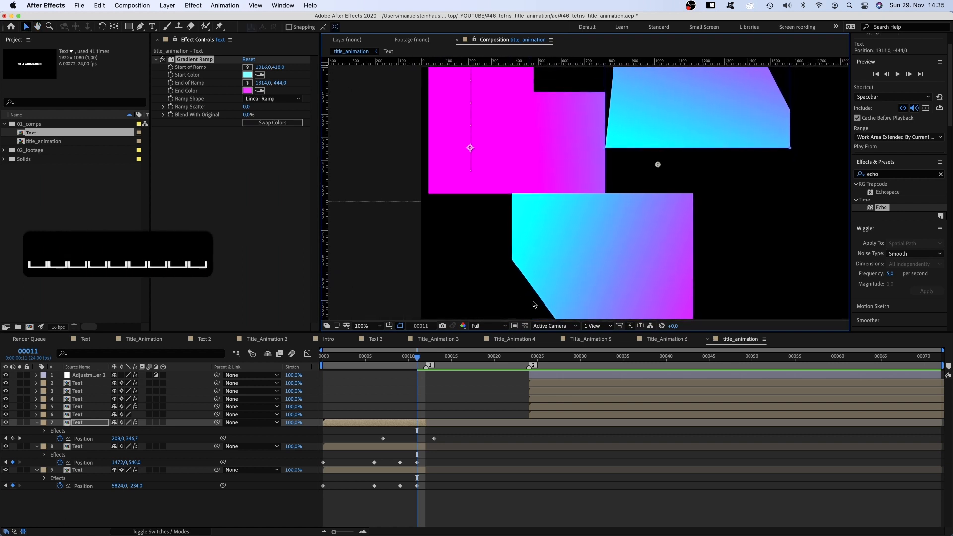
Copy the Echo effect from Text layer 2 onto Text layers 7, 8 and 9, and preview the animation from the start
{"action": "left_click", "coordinate": [543, 383]}
{"action": "left_click", "coordinate": [177, 59]}
{"action": "key", "text": "super+c"}
{"action": "left_click", "coordinate": [383, 423]}
{"action": "key", "text": "super+v"}
{"action": "left_click", "coordinate": [395, 448]}
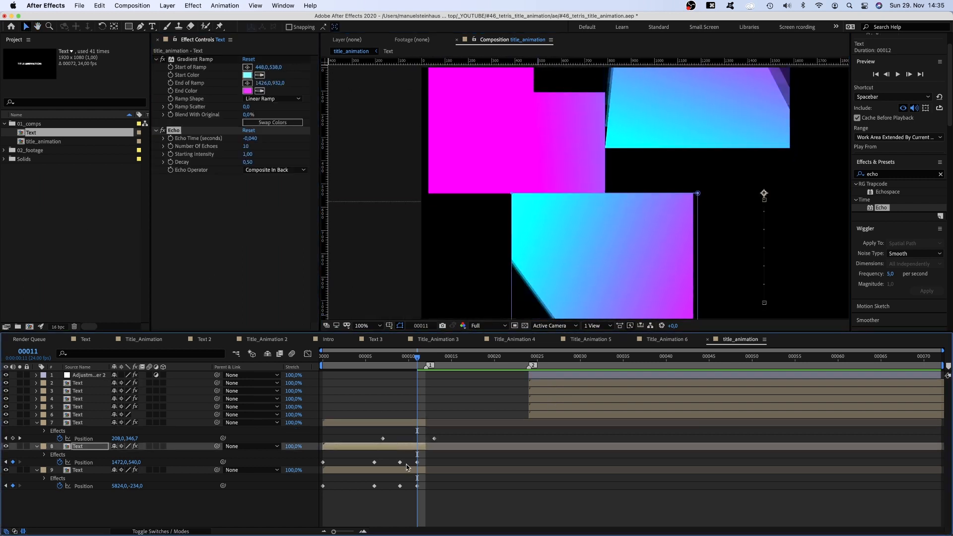
{"action": "left_click", "coordinate": [406, 468]}
{"action": "key", "text": "super+v"}
{"action": "key", "text": "Home"}
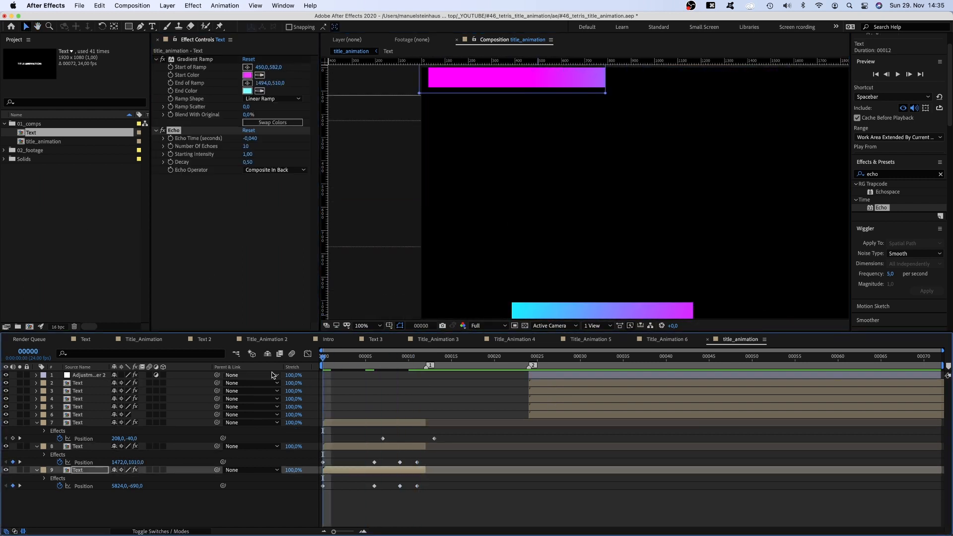
{"action": "key", "text": "space"}
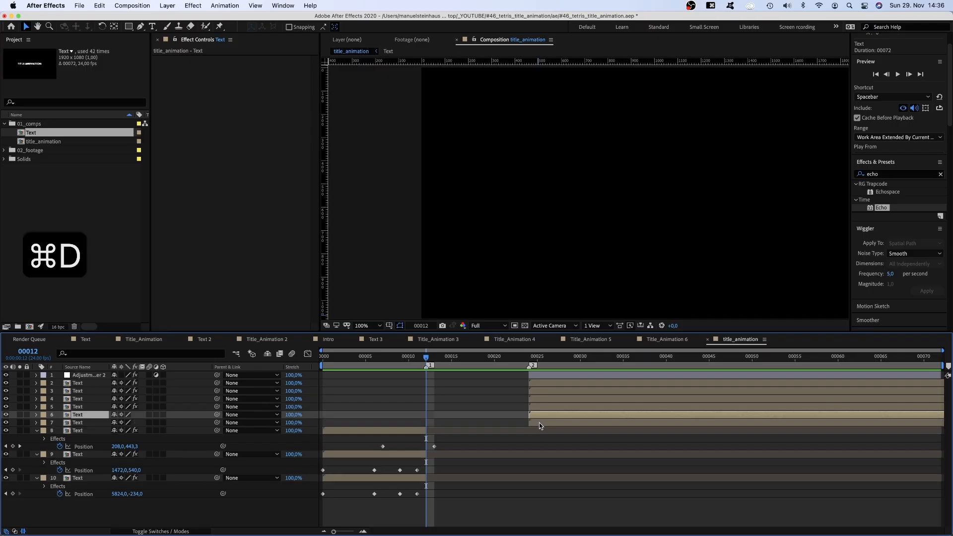
Slide the duplicated Text layer 7 to start at frame 12 and split it at frame 24
{"action": "left_click_drag", "start_coordinate": [540, 426], "coordinate": [452, 428]}
{"action": "left_click", "coordinate": [529, 358]}
{"action": "key", "text": "shift+super+d"}
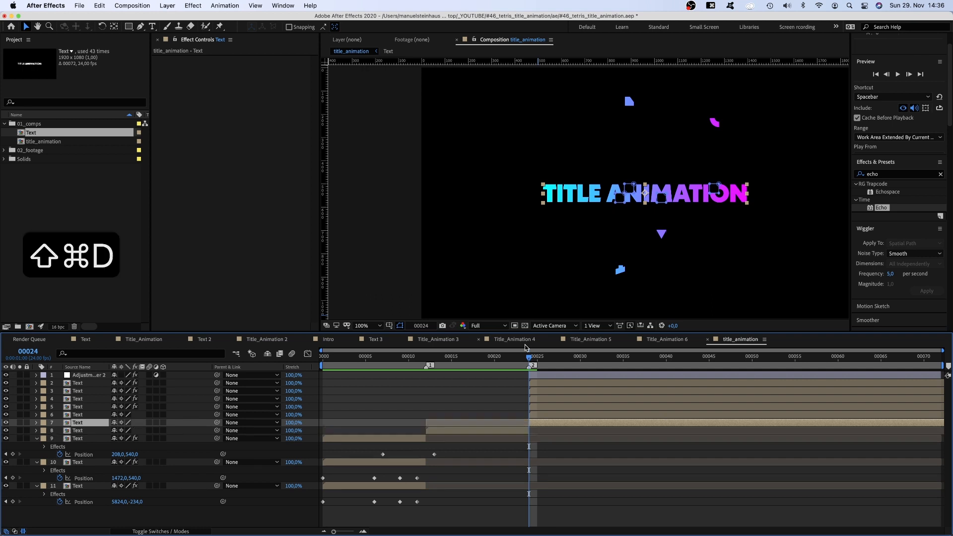
{"action": "key", "text": "BackSpace"}
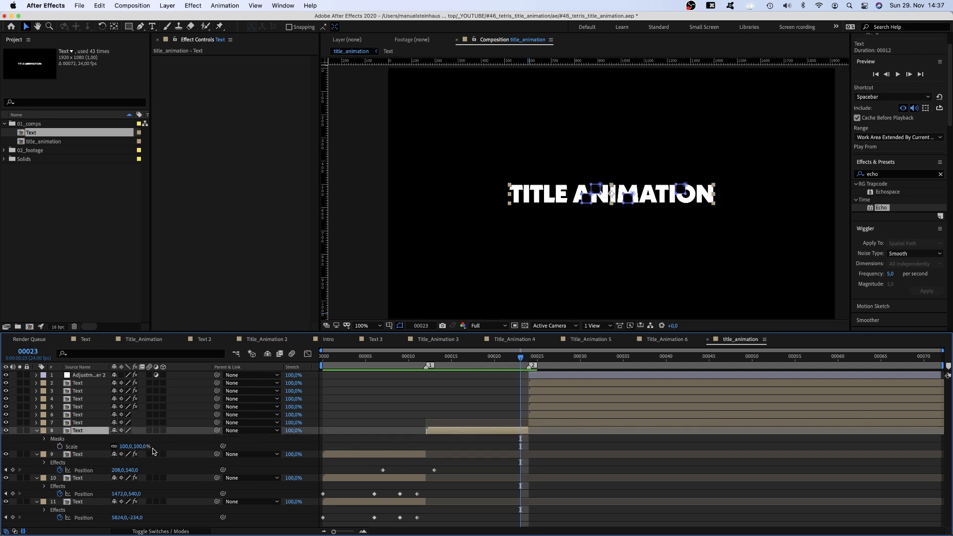
Delete Mask 1 and Mask 2 from Text layer 8, the title copy running from frame 12 to 24
{"action": "key", "text": "m"}
{"action": "left_click", "coordinate": [82, 446]}
{"action": "key", "text": "BackSpace"}
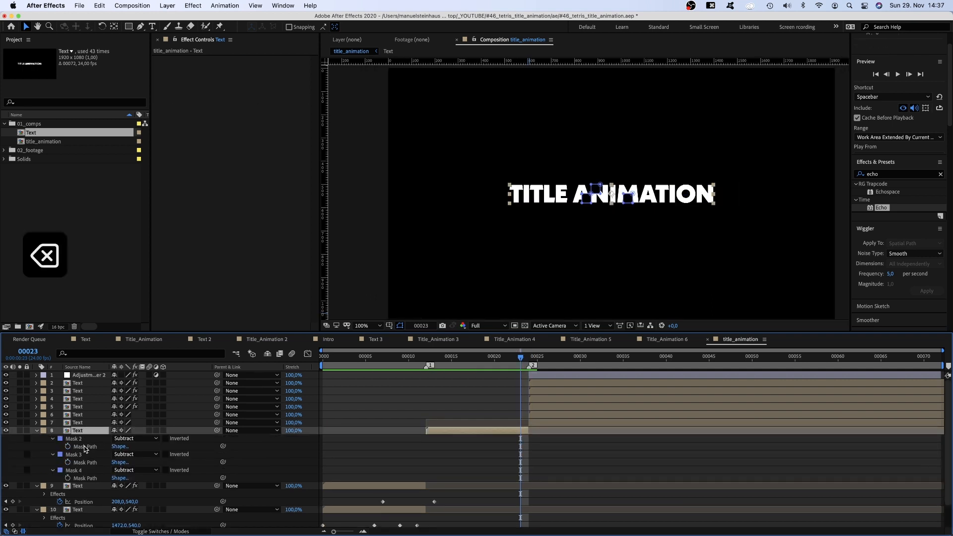
{"action": "left_click", "coordinate": [84, 447]}
{"action": "key", "text": "BackSpace"}
Set the mode of Mask 3 and Mask 4 on Text layer 8 to None, working at 400% magnification
{"action": "left_click", "coordinate": [365, 326]}
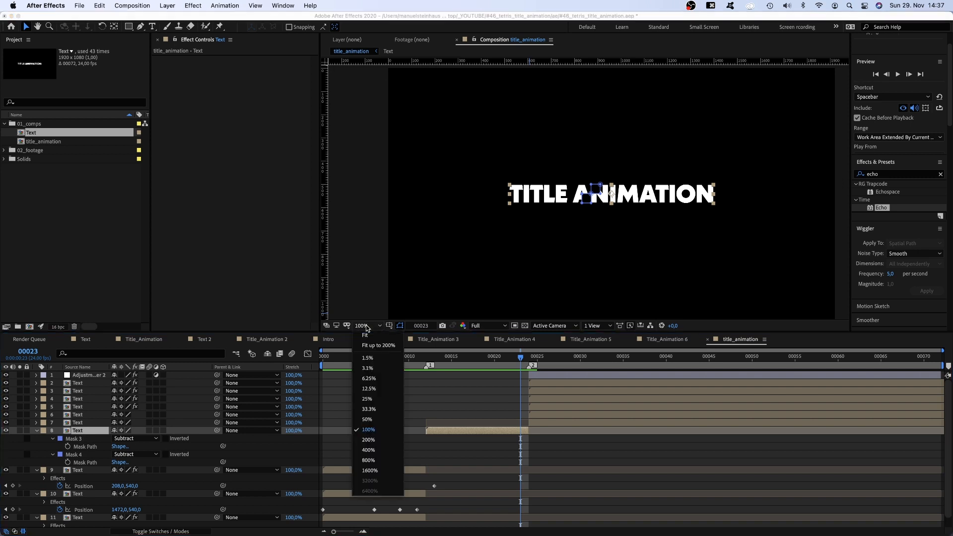
{"action": "left_click", "coordinate": [384, 447]}
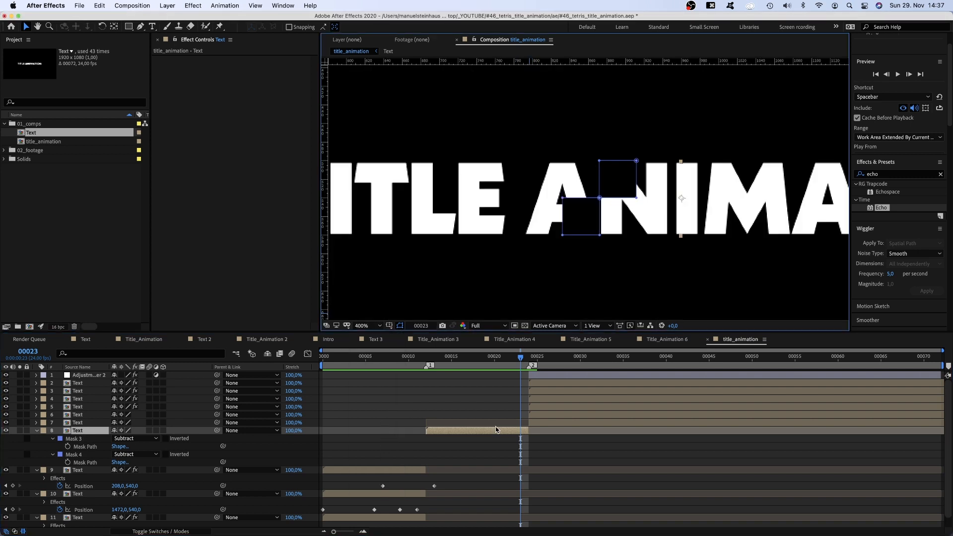
{"action": "left_click", "coordinate": [79, 438]}
{"action": "left_click", "coordinate": [81, 454], "text": "shift"}
{"action": "left_click", "coordinate": [134, 438]}
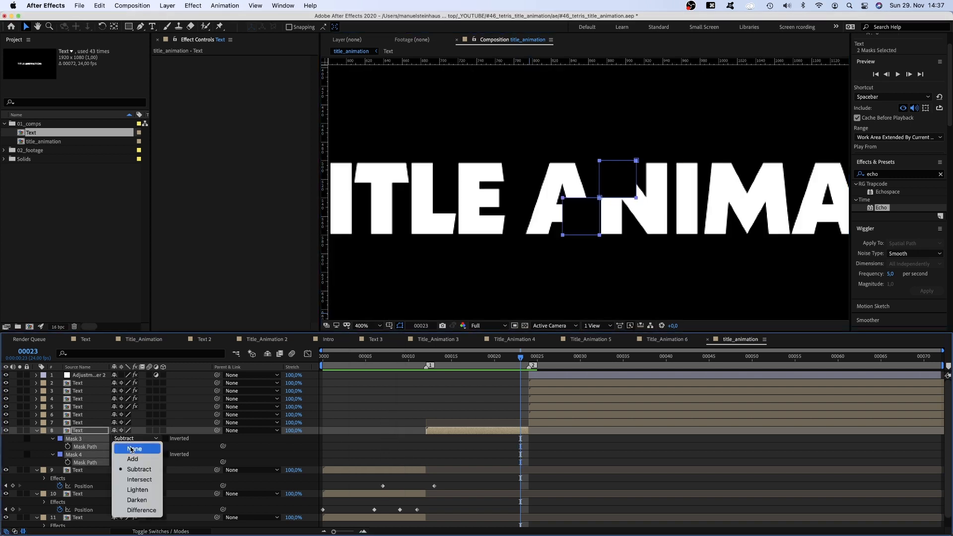
{"action": "left_click", "coordinate": [133, 449]}
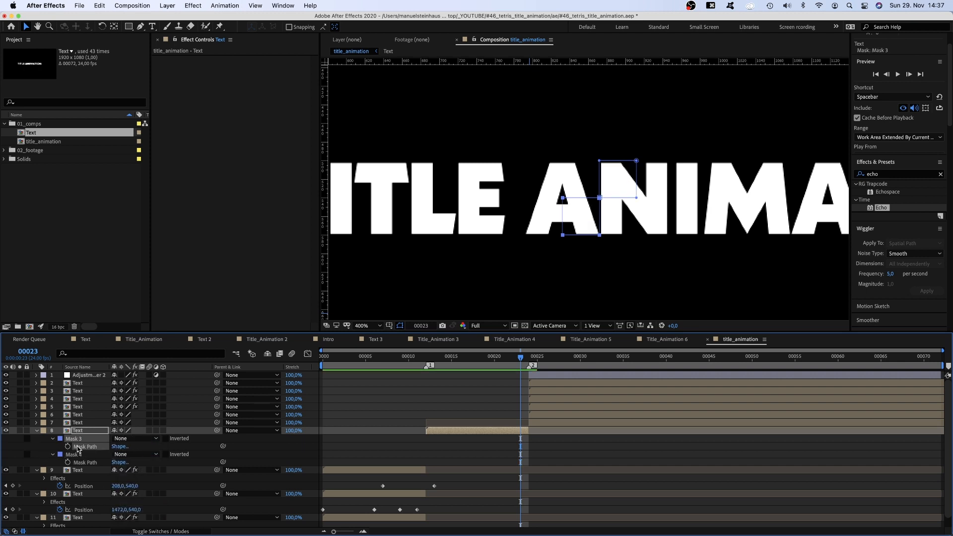
Move Mask 3 over the lower half of the E in TITLE and Mask 4 over the upper left of the first A
{"action": "left_click_drag", "start_coordinate": [563, 237], "coordinate": [472, 245]}
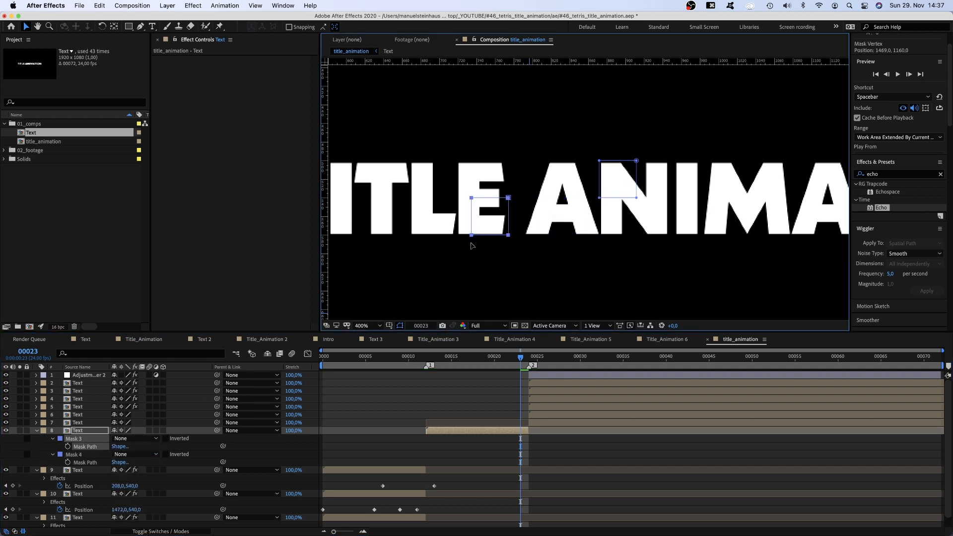
{"action": "left_click", "coordinate": [83, 462]}
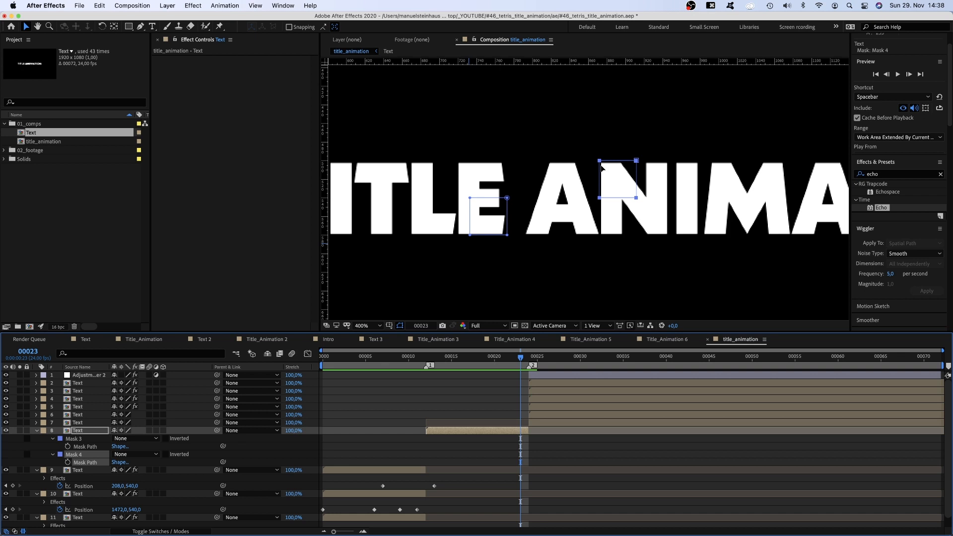
{"action": "left_click_drag", "start_coordinate": [602, 168], "coordinate": [530, 170]}
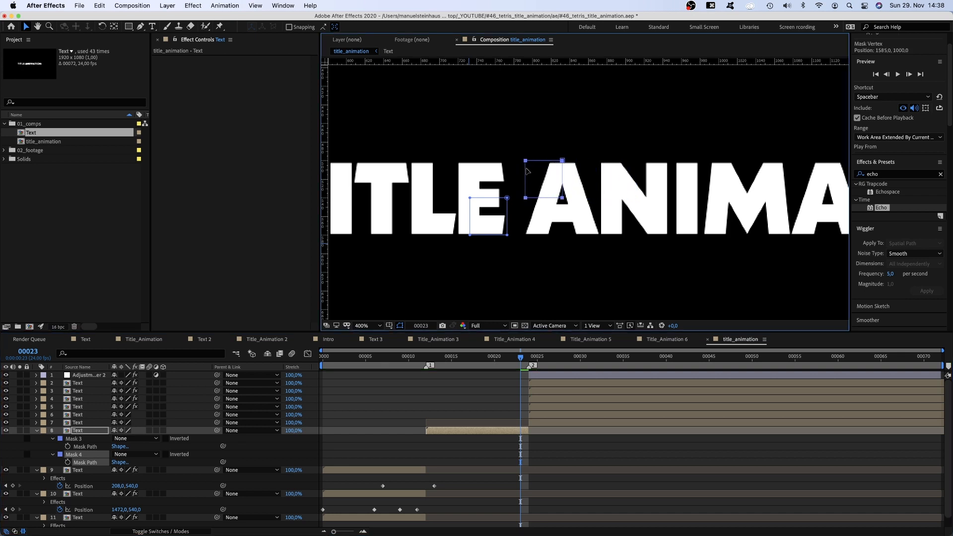
Scale Text layer 8 to 1000% and reposition it to 2564, 540, framing the E and the first A at 100% magnification
{"action": "left_click", "coordinate": [78, 431]}
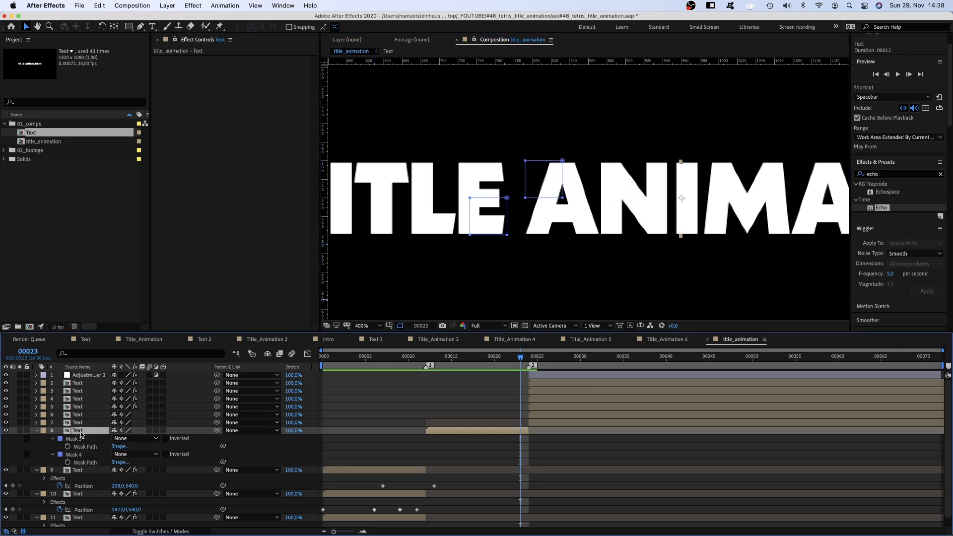
{"action": "key", "text": "s"}
{"action": "left_click", "coordinate": [125, 439]}
{"action": "type", "text": "1000"}
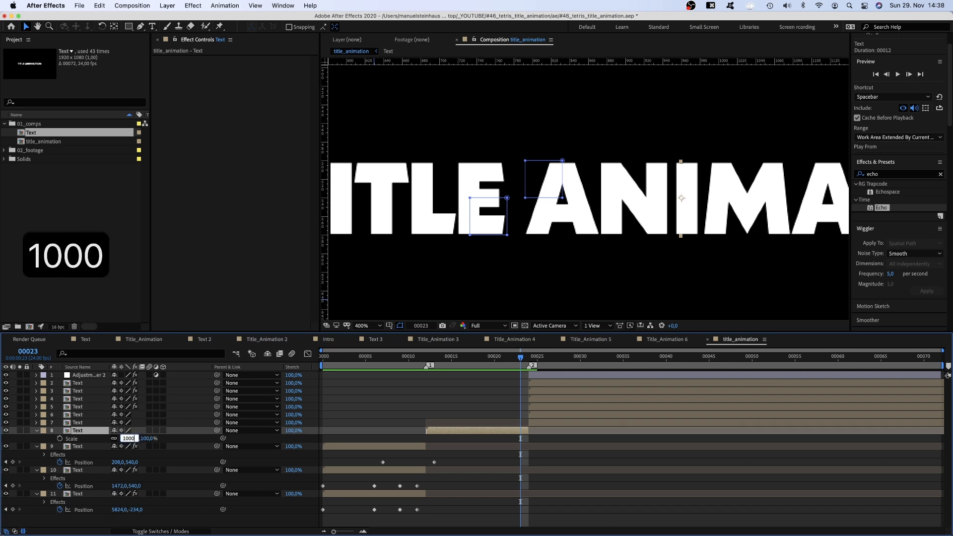
{"action": "key", "text": "Return"}
{"action": "left_click", "coordinate": [367, 325]}
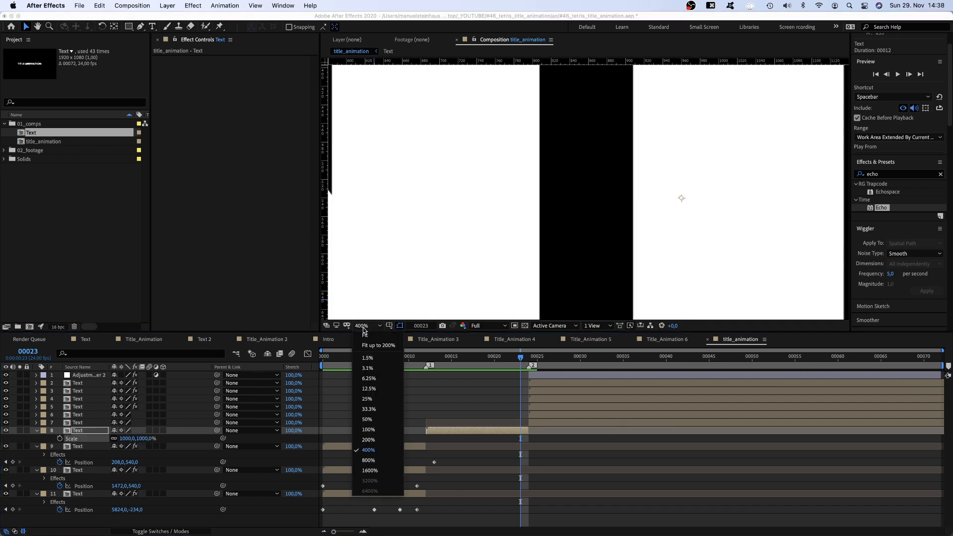
{"action": "left_click", "coordinate": [376, 430]}
{"action": "scroll", "coordinate": [457, 251], "scroll_direction": "left", "scroll_amount": 5}
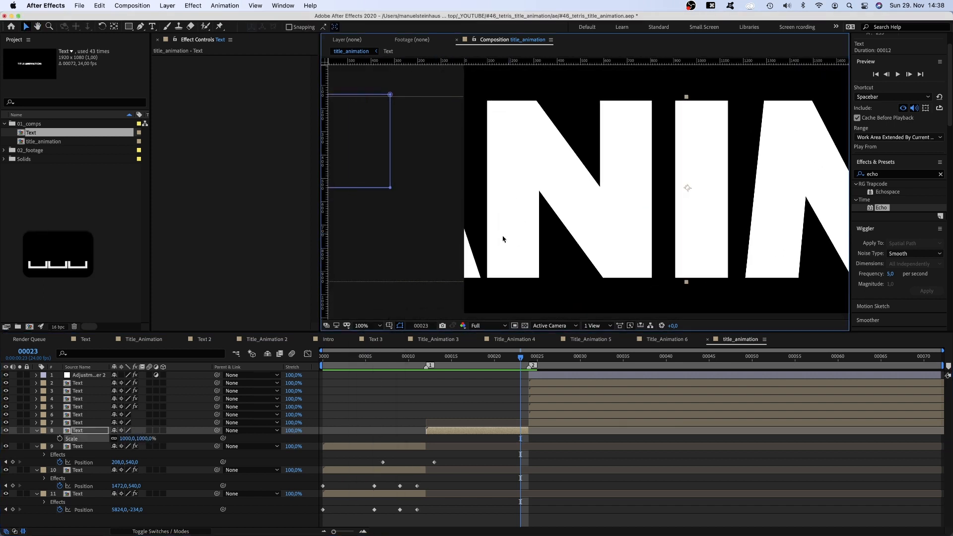
{"action": "left_click_drag", "start_coordinate": [503, 237], "coordinate": [774, 198]}
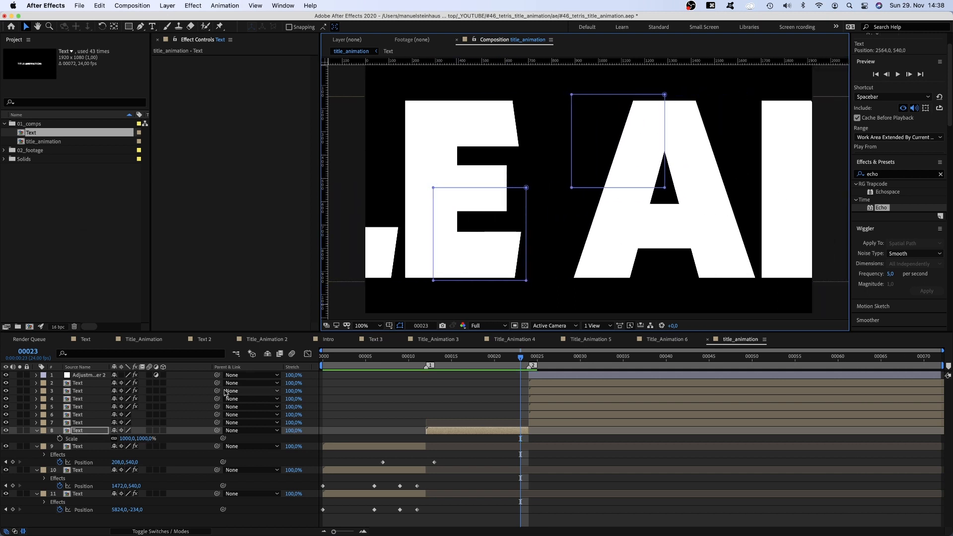
Duplicate the enlarged Text layer 8 and delete Mask 4 from the upper copy
{"action": "left_click", "coordinate": [85, 434]}
{"action": "key", "text": "super+d"}
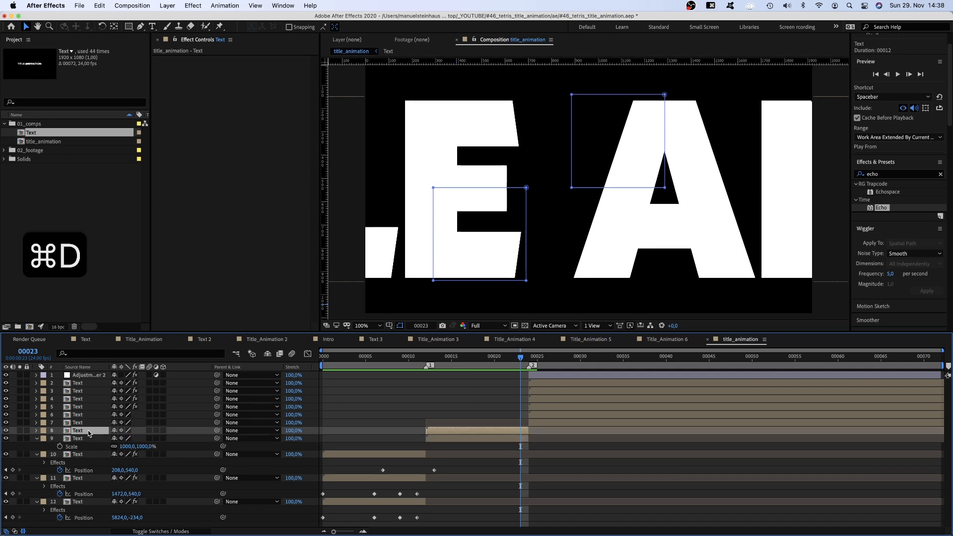
{"action": "key", "text": "m"}
{"action": "left_click", "coordinate": [83, 461]}
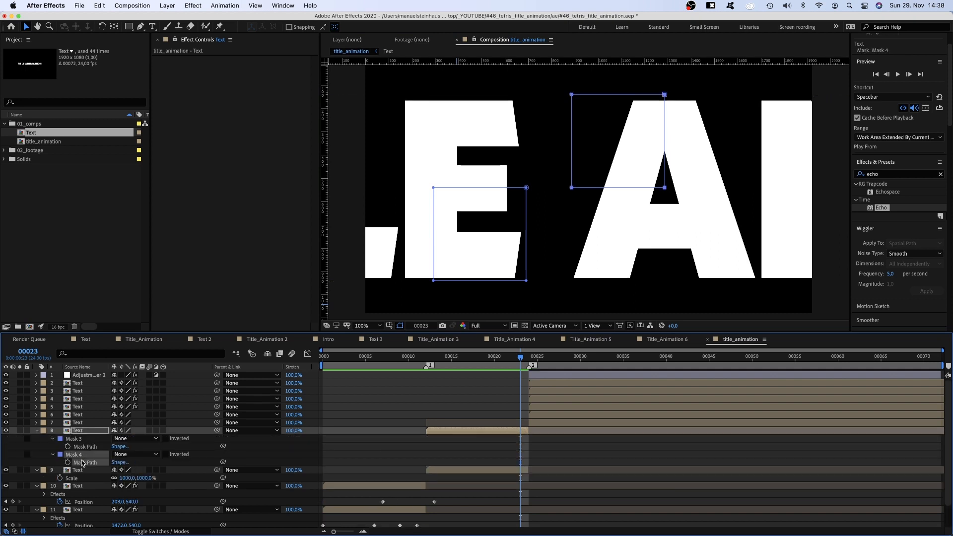
{"action": "key", "text": "BackSpace"}
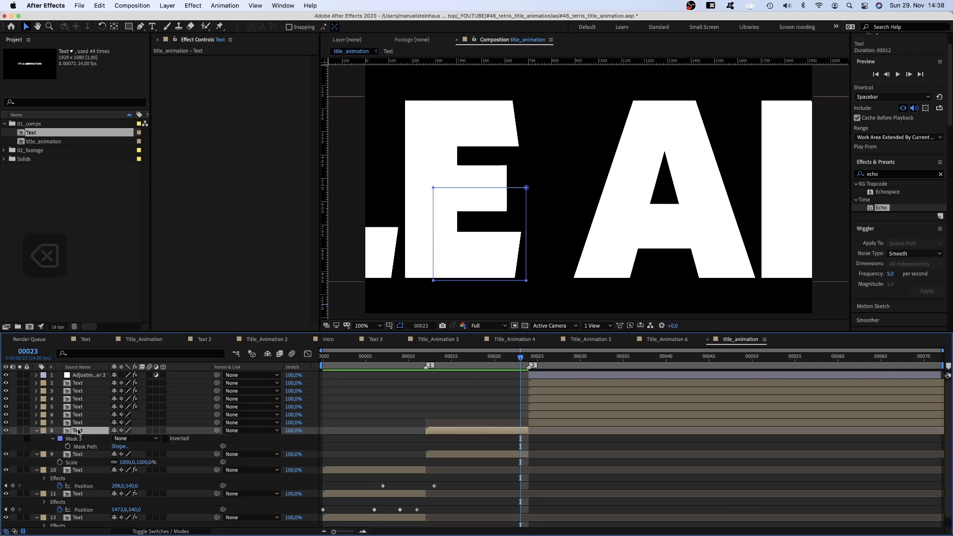
Duplicate Text layer 9, which holds both masks, and delete Mask 3 from the upper copy
{"action": "left_click", "coordinate": [80, 455]}
{"action": "key", "text": "super+d"}
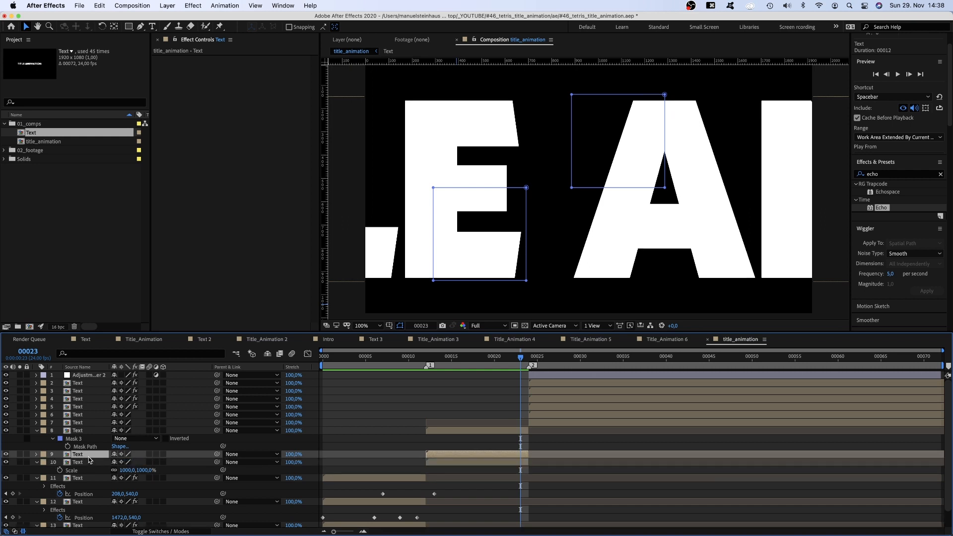
{"action": "key", "text": "m"}
{"action": "left_click", "coordinate": [86, 471]}
{"action": "key", "text": "BackSpace"}
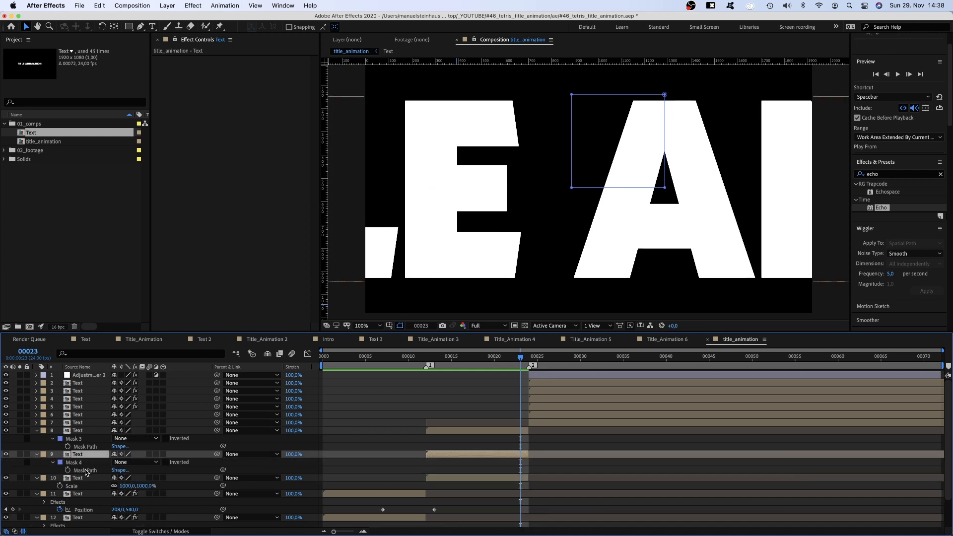
Set the mode of Mask 3 on Text layer 8 and Mask 4 on Text layer 9 to Add
{"action": "left_click", "coordinate": [81, 447], "text": "shift"}
{"action": "left_click", "coordinate": [127, 439]}
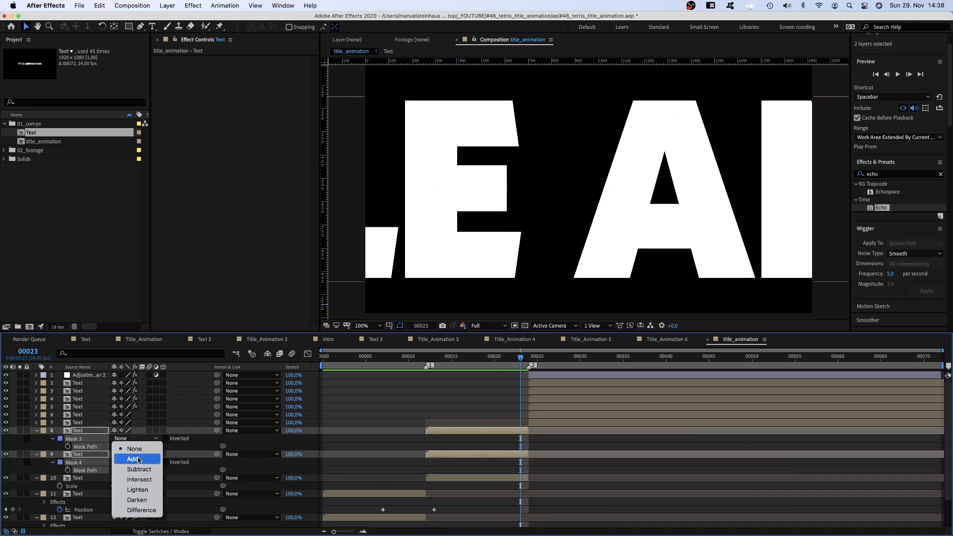
{"action": "left_click", "coordinate": [130, 456]}
Set both Mask 3 and Mask 4 on Text layer 10 to Subtract
{"action": "left_click", "coordinate": [79, 479]}
{"action": "key", "text": "m"}
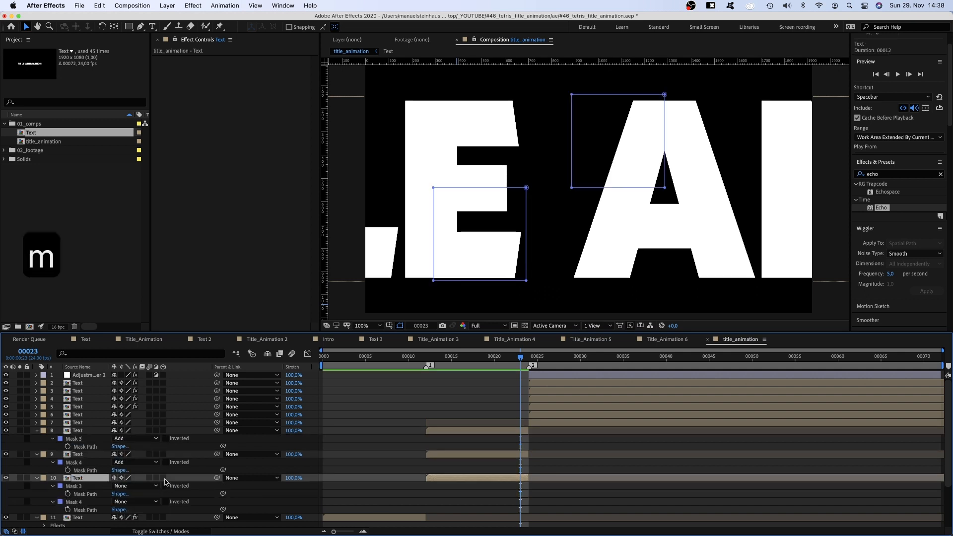
{"action": "left_click", "coordinate": [134, 485]}
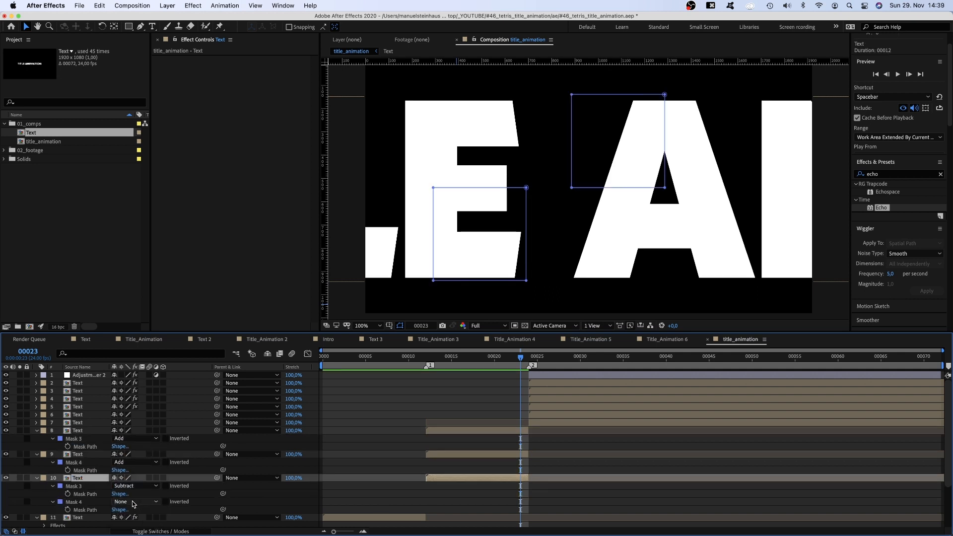
{"action": "left_click", "coordinate": [135, 501]}
{"action": "left_click", "coordinate": [132, 485]}
{"action": "left_click", "coordinate": [78, 455]}
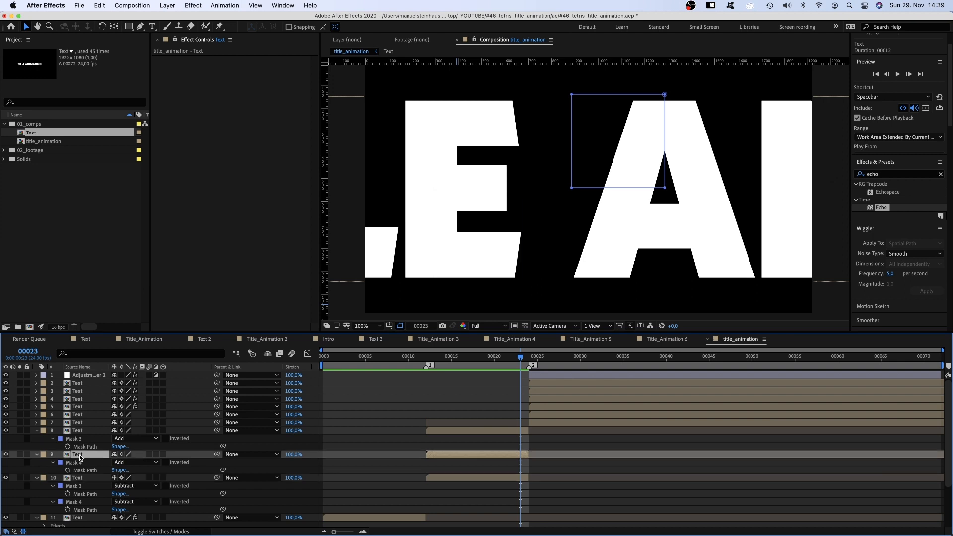
Copy the Gradient Ramp effect from Adjustment Layer 2 onto Text layers 8, 9 and 10
{"action": "left_click", "coordinate": [554, 377]}
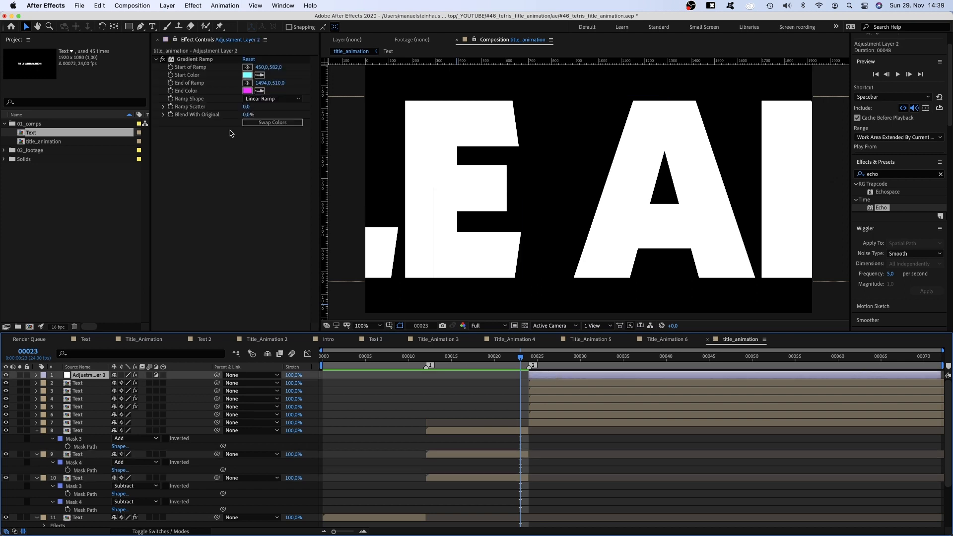
{"action": "left_click", "coordinate": [193, 60]}
{"action": "key", "text": "super+c"}
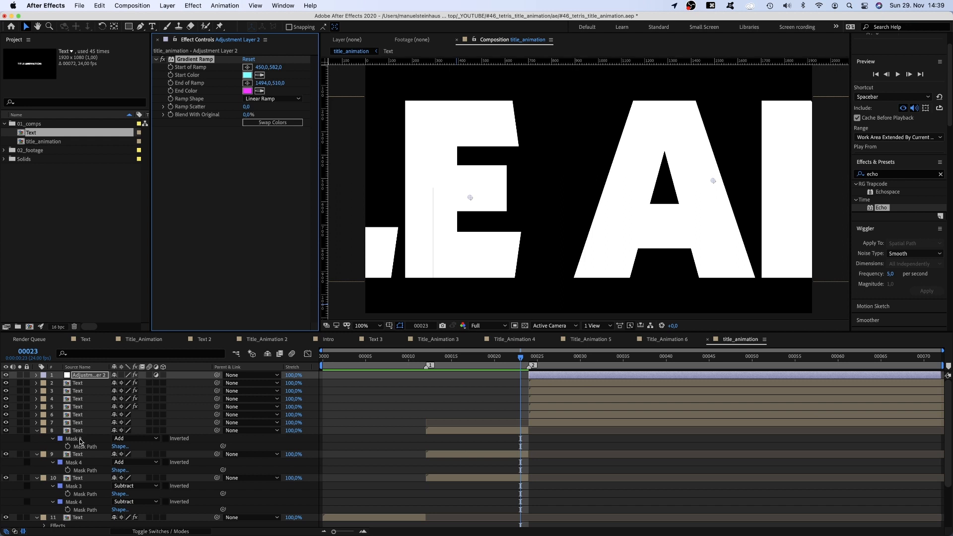
{"action": "left_click", "coordinate": [78, 430]}
{"action": "key", "text": "super+v"}
{"action": "left_click", "coordinate": [77, 462]}
{"action": "key", "text": "super+v"}
{"action": "left_click", "coordinate": [78, 494]}
{"action": "key", "text": "super+v"}
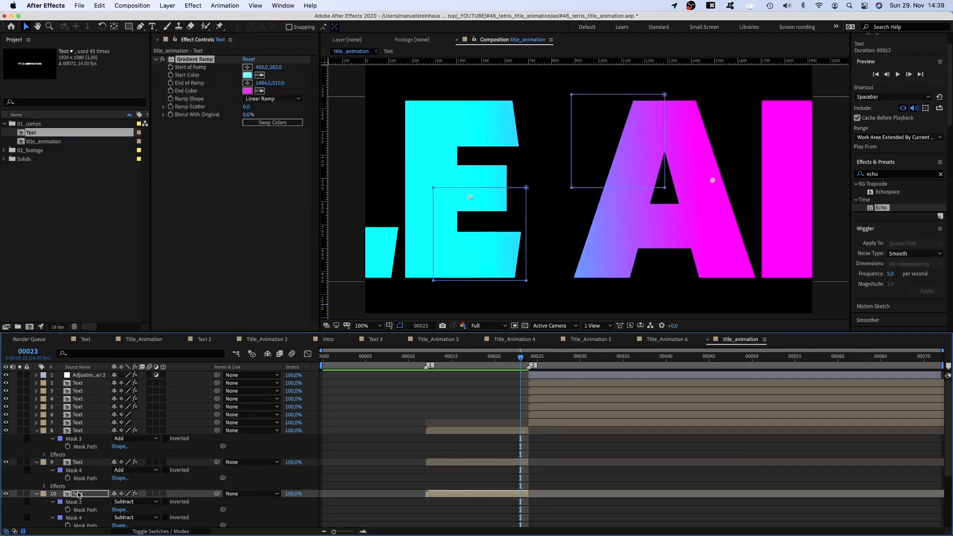
Copy the Echo effect from Text layer 2 onto the masked pieces on Text layers 8 and 9
{"action": "left_click", "coordinate": [569, 385]}
{"action": "left_click", "coordinate": [177, 61]}
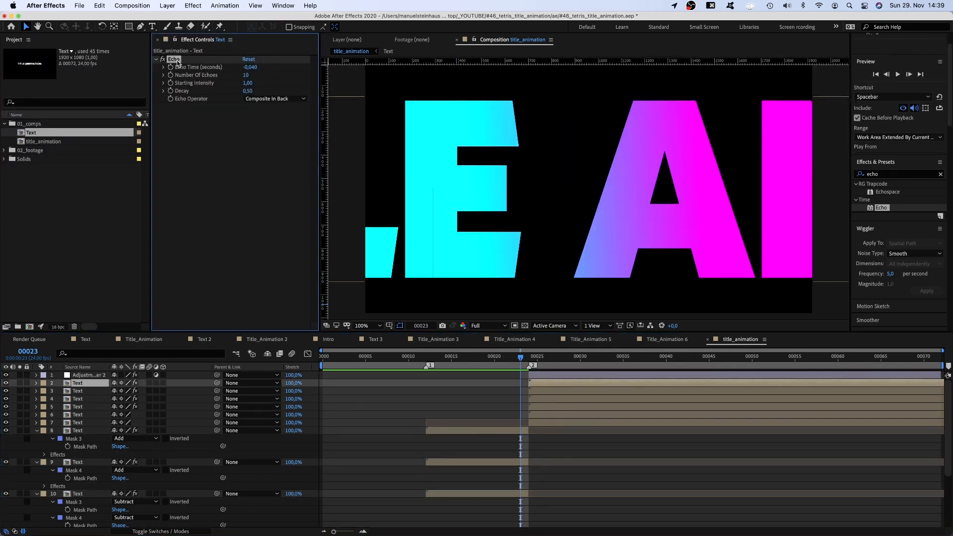
{"action": "key", "text": "super+c"}
{"action": "left_click", "coordinate": [74, 431]}
{"action": "key", "text": "super+v"}
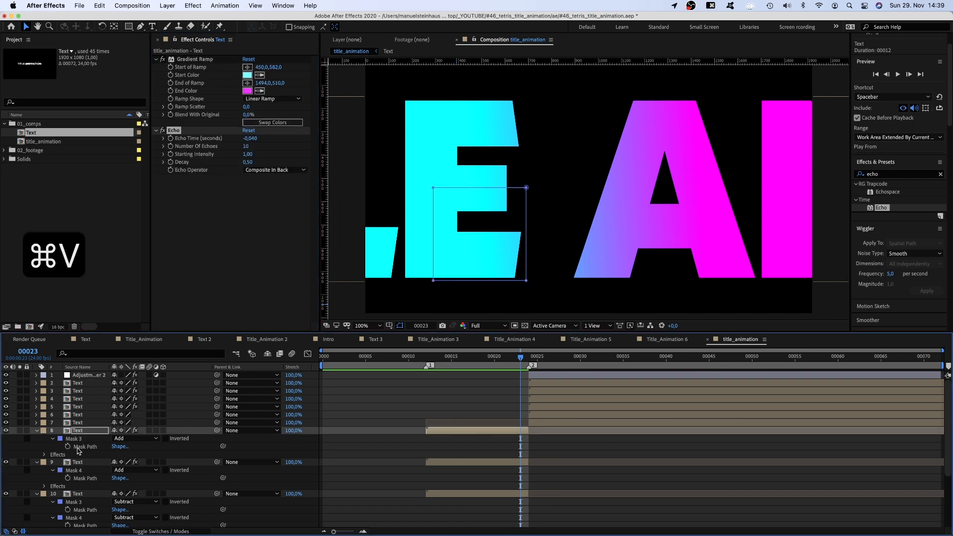
{"action": "left_click", "coordinate": [77, 462]}
{"action": "key", "text": "super+v"}
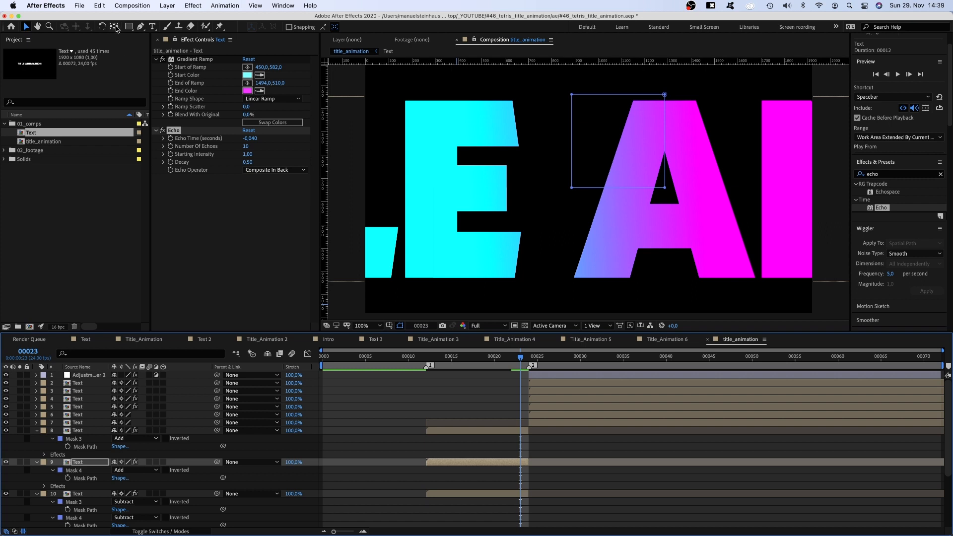
Move the anchor point of Text layer 9 to the centre of its square mask over the A, working at 50% magnification
{"action": "left_click", "coordinate": [114, 26]}
{"action": "left_click", "coordinate": [79, 432]}
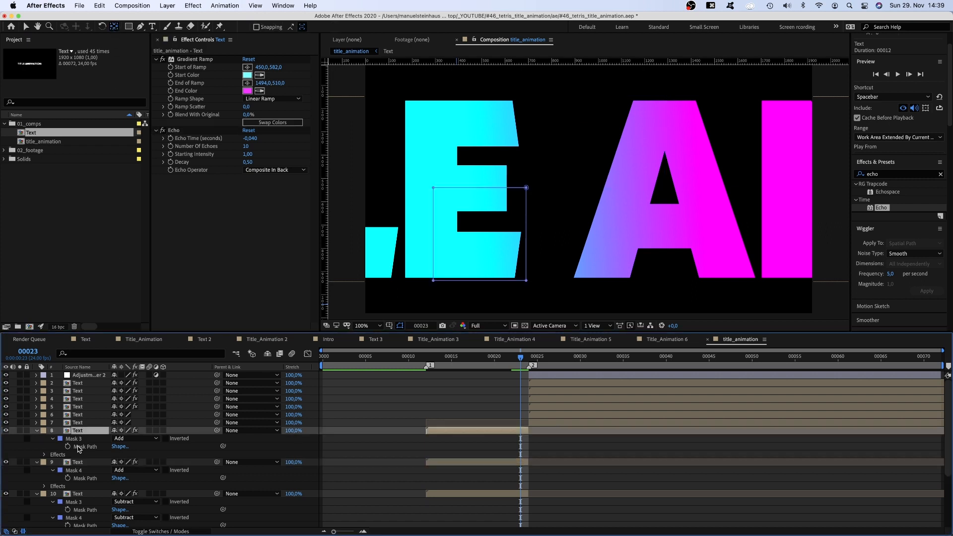
{"action": "left_click", "coordinate": [79, 464]}
{"action": "left_click", "coordinate": [379, 325]}
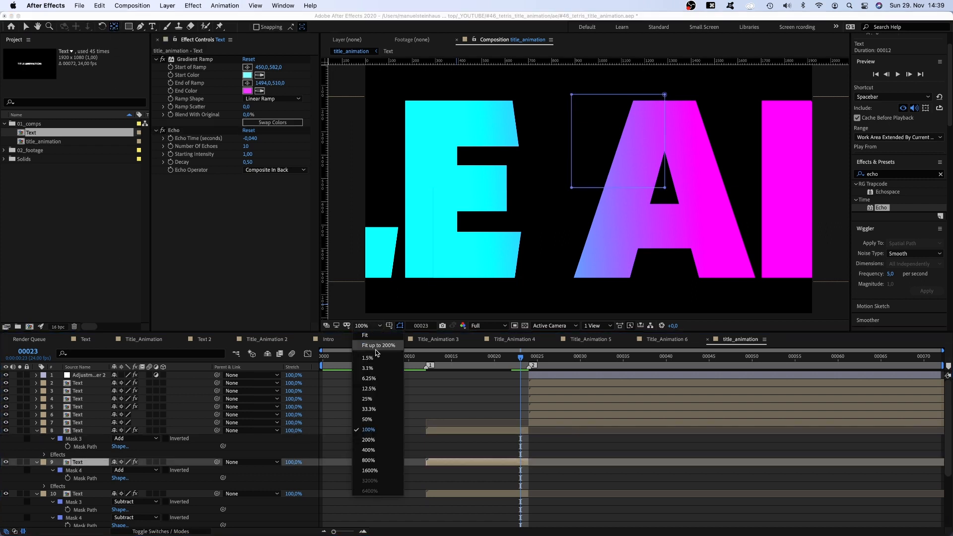
{"action": "left_click", "coordinate": [380, 407]}
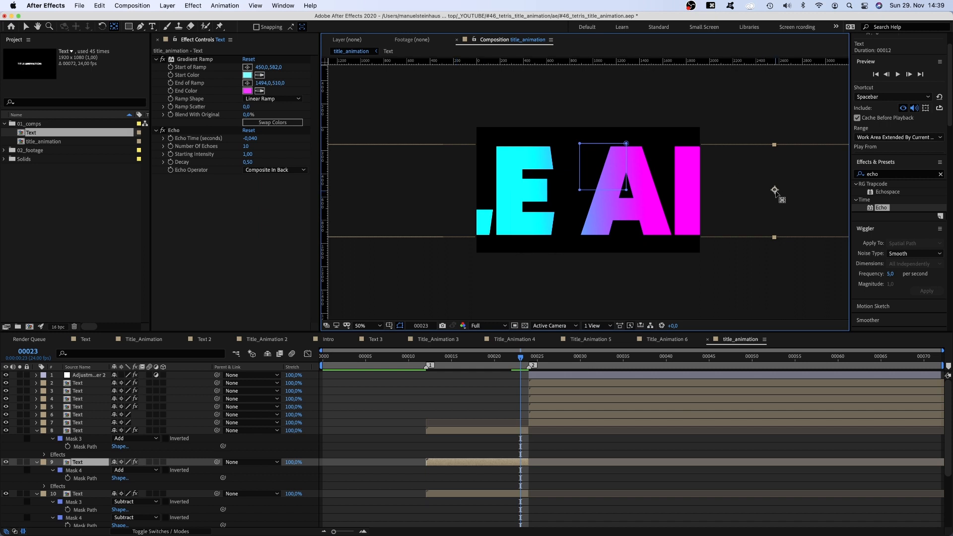
{"action": "left_click_drag", "start_coordinate": [775, 191], "coordinate": [603, 167]}
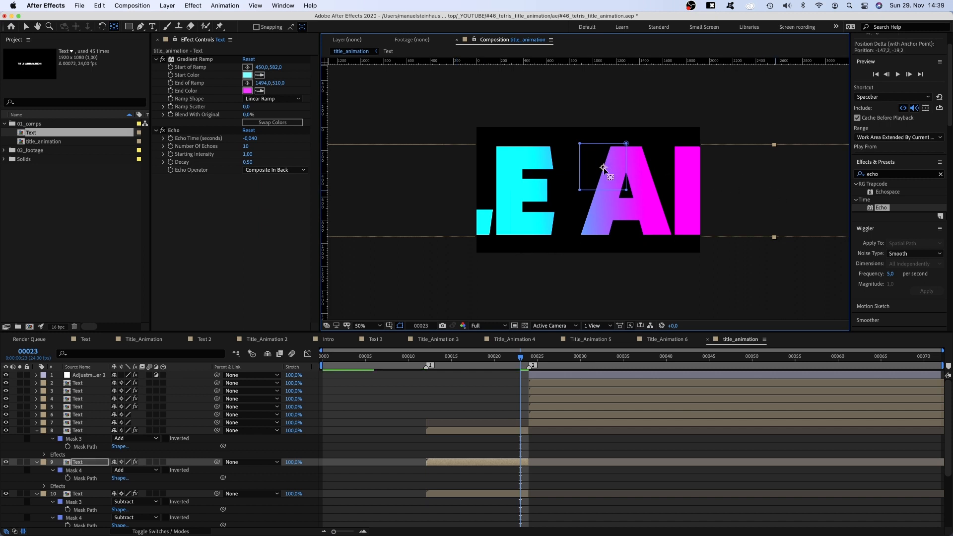
Add Position and Rotation keyframes at frame 23 on Text layer 9 and a Position keyframe there on Text layer 8
{"action": "key", "text": "p"}
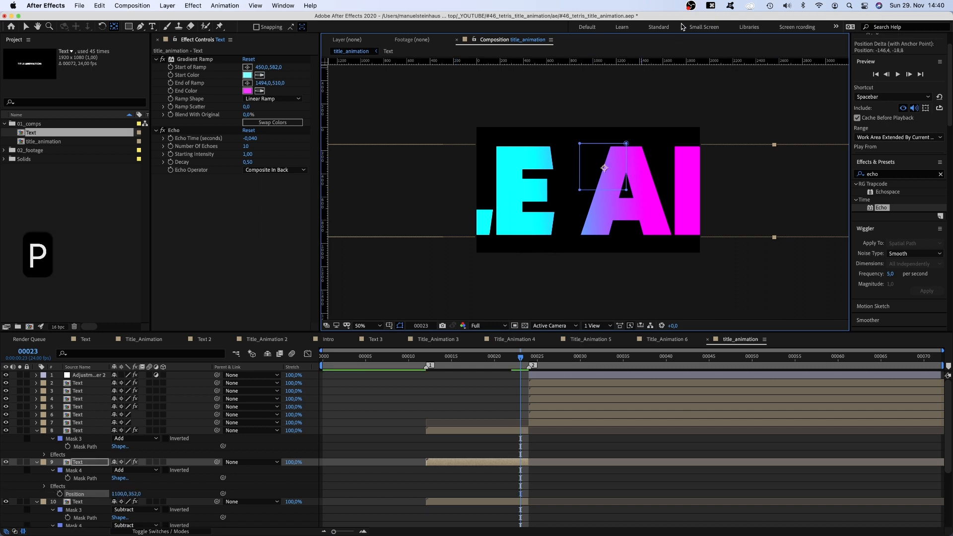
{"action": "key", "text": "shift+r"}
{"action": "left_click", "coordinate": [60, 494]}
{"action": "left_click", "coordinate": [60, 501]}
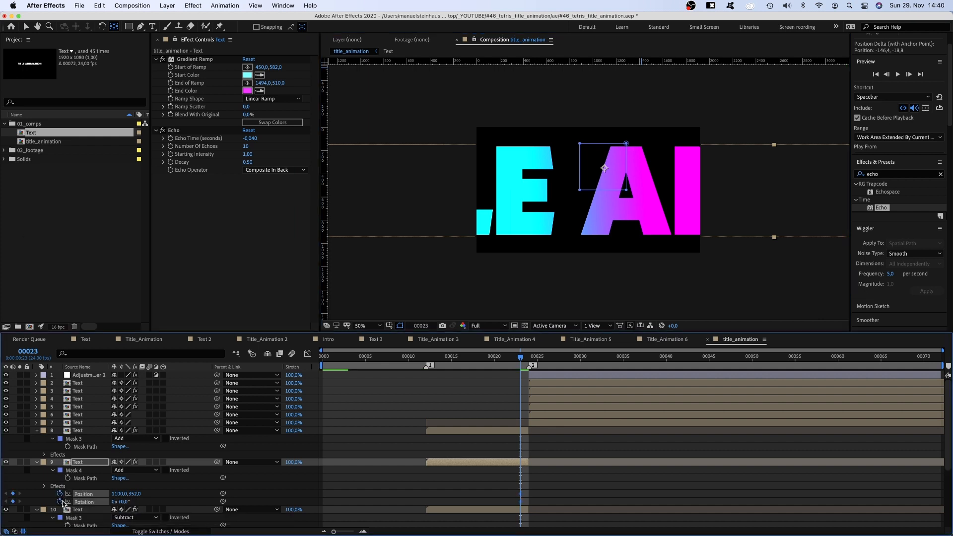
{"action": "left_click", "coordinate": [76, 431]}
{"action": "key", "text": "p"}
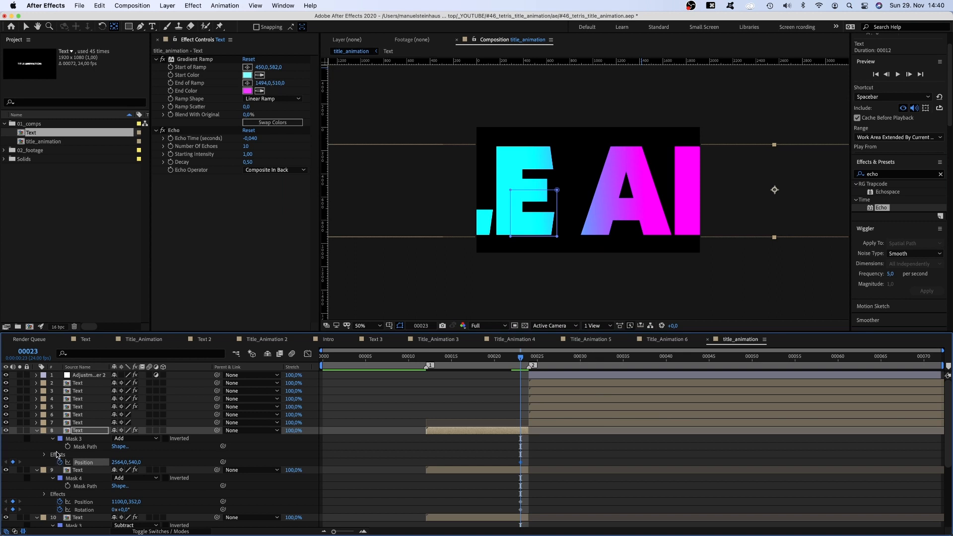
Keyframe the E piece's Position at 2564, 1095 on frame 12 and shape its speed curve to peak near frame 22
{"action": "left_click_drag", "start_coordinate": [516, 357], "coordinate": [425, 357]}
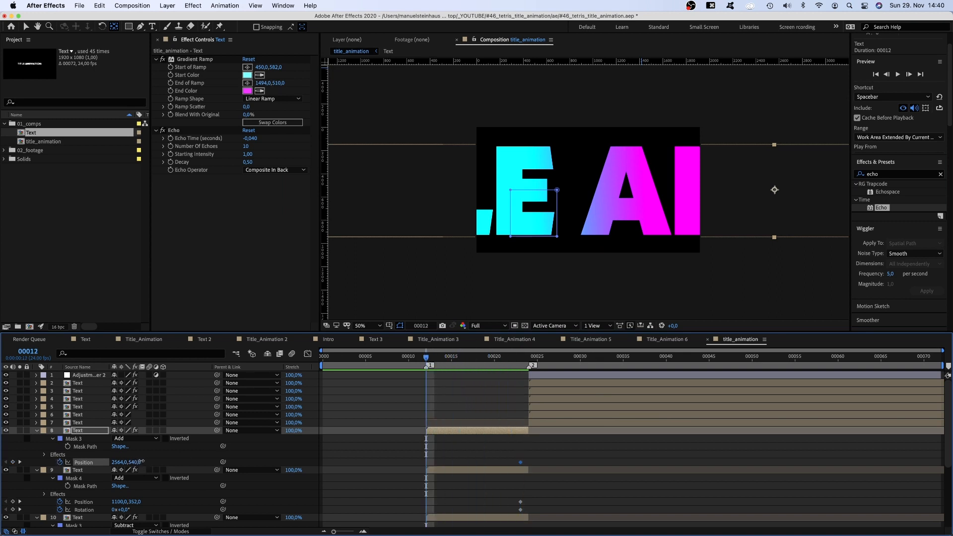
{"action": "left_click_drag", "start_coordinate": [141, 461], "coordinate": [599, 392]}
{"action": "left_click", "coordinate": [308, 355]}
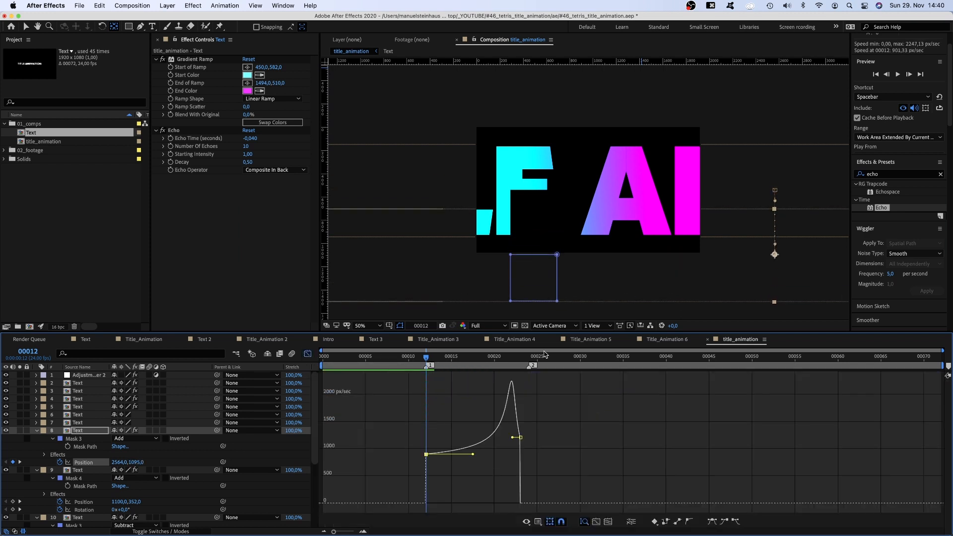
{"action": "left_click", "coordinate": [308, 355]}
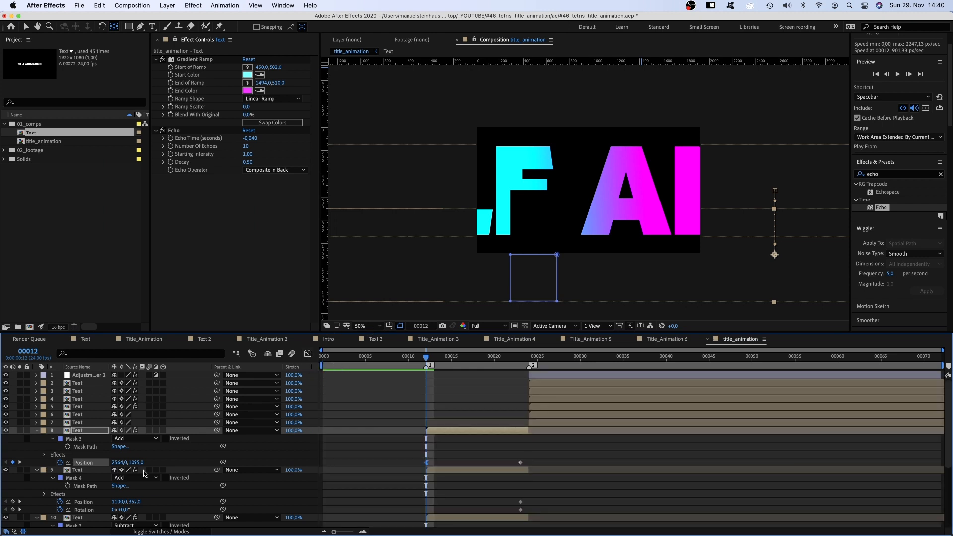
Keyframe the A piece on Text layer 9 at frame 12 with a Rotation of 90° and a Position of 1100, -331
{"action": "left_click", "coordinate": [87, 509]}
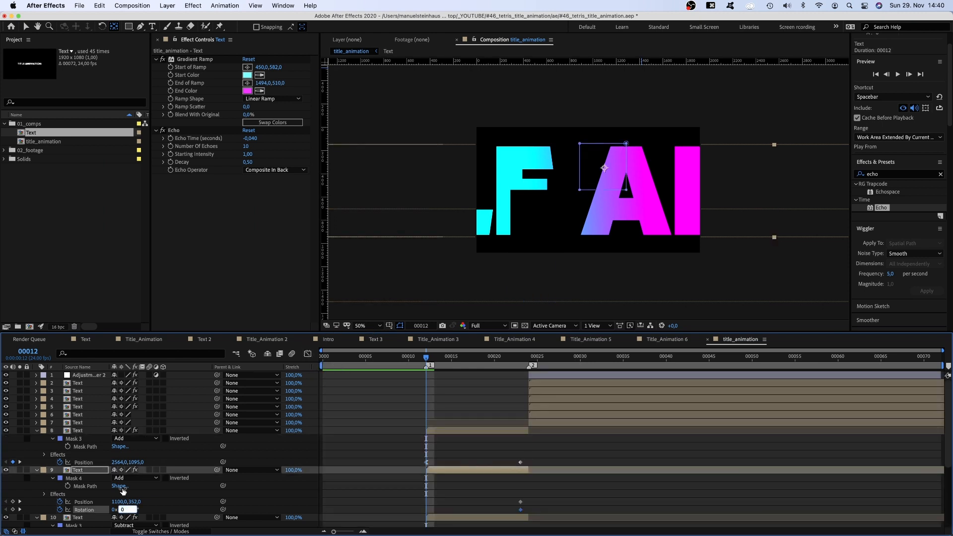
{"action": "type", "text": "90"}
{"action": "key", "text": "Return"}
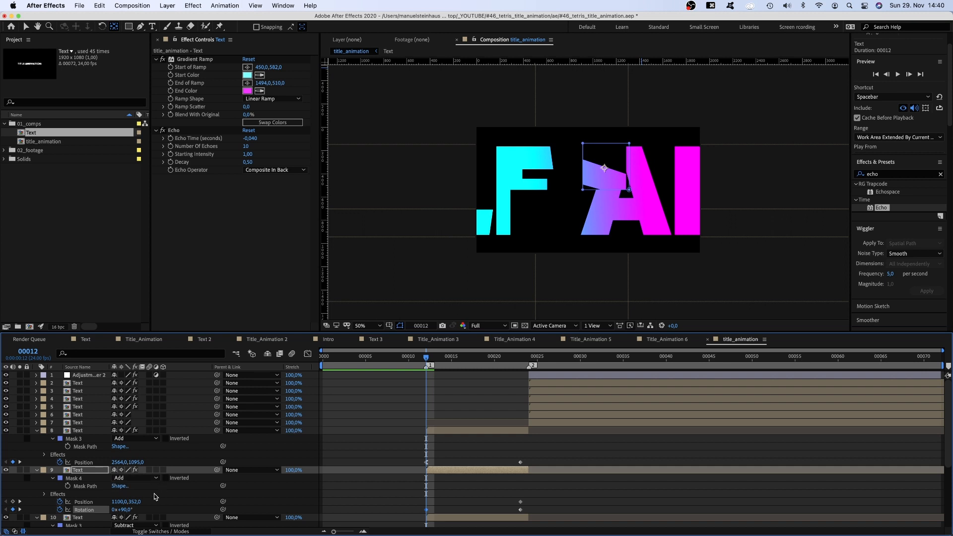
{"action": "left_click_drag", "start_coordinate": [138, 501], "coordinate": [2, 485]}
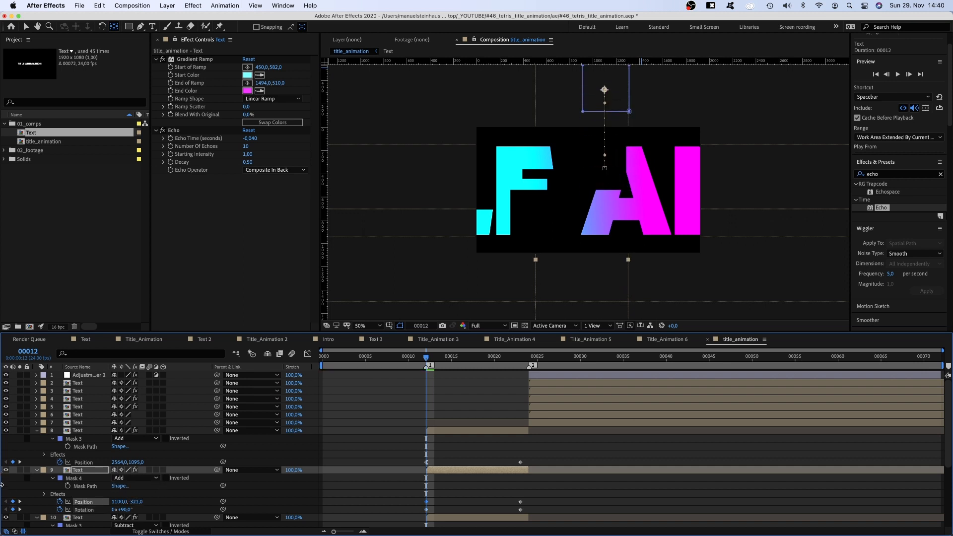
Move the E piece's first Position keyframe to frame 13 and the A piece's last Position and Rotation keyframes to frame 20, and preview the animation
{"action": "key", "text": "Home"}
{"action": "left_click", "coordinate": [367, 325]}
{"action": "left_click", "coordinate": [370, 429]}
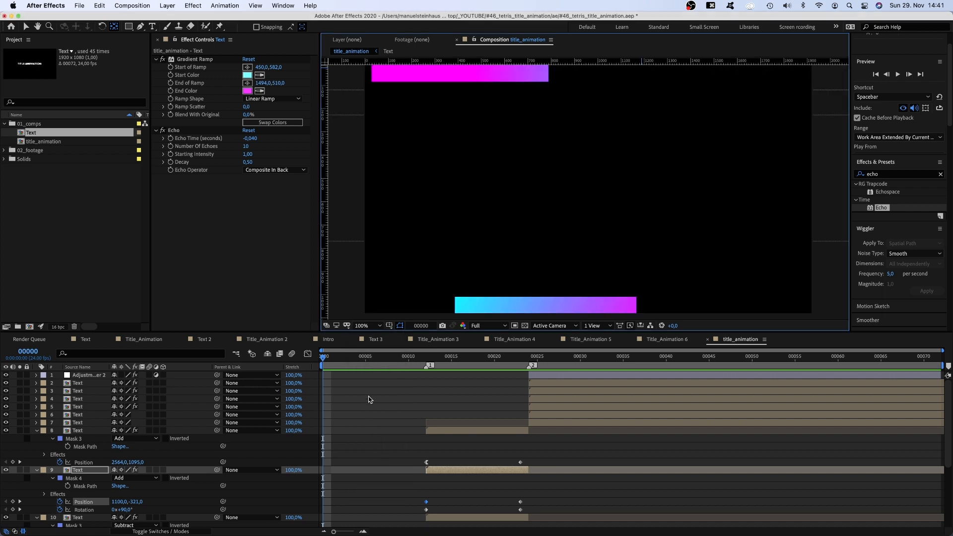
{"action": "key", "text": "0"}
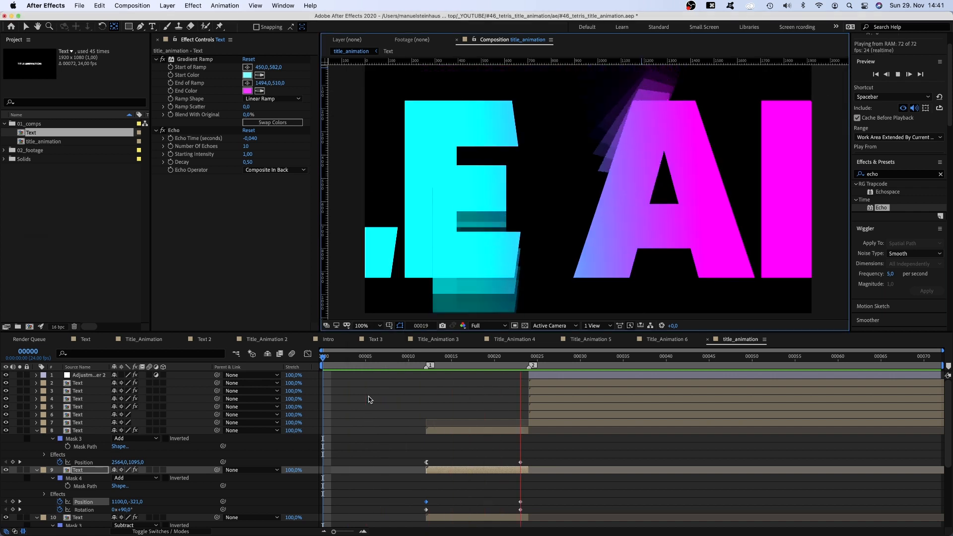
{"action": "key", "text": "0"}
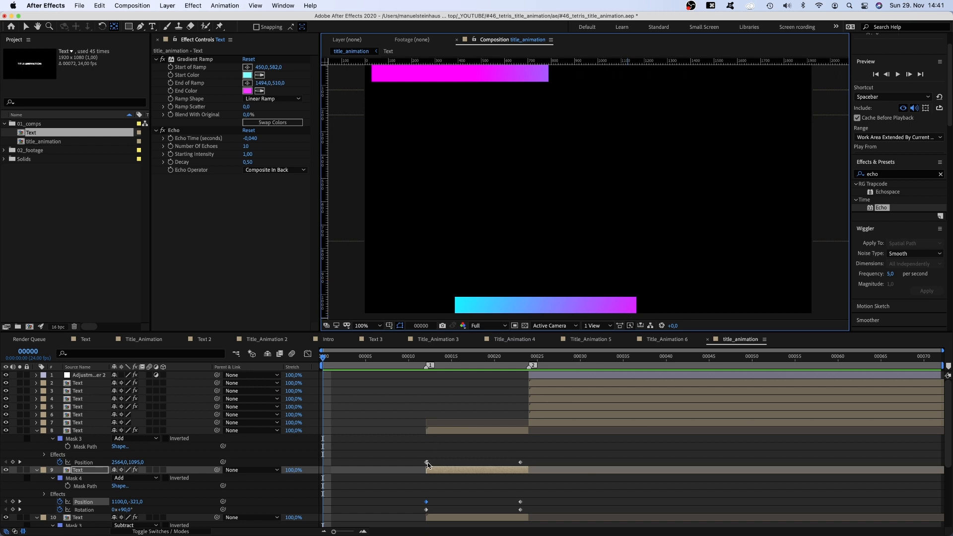
{"action": "left_click_drag", "start_coordinate": [428, 464], "coordinate": [433, 466]}
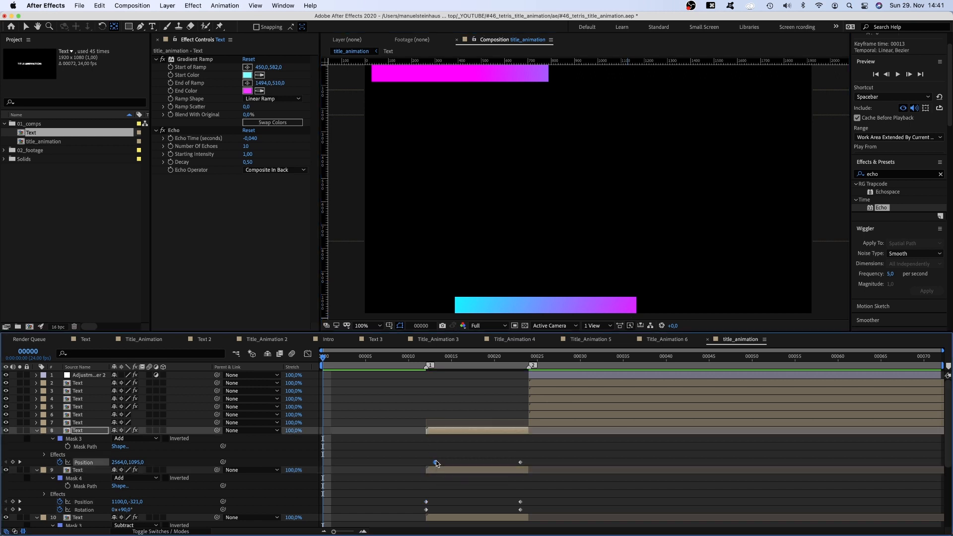
{"action": "left_click", "coordinate": [497, 357]}
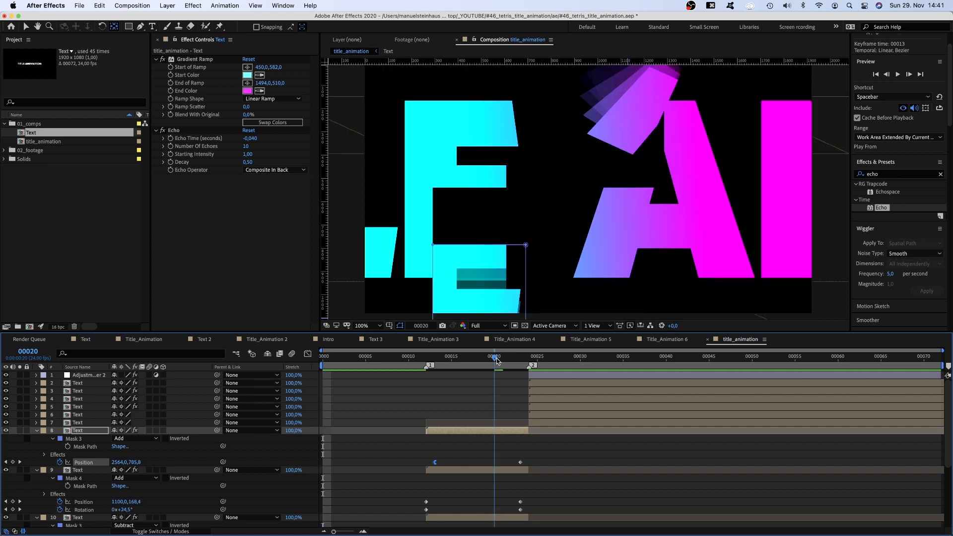
{"action": "left_click_drag", "start_coordinate": [528, 496], "coordinate": [496, 511]}
{"action": "key", "text": "space"}
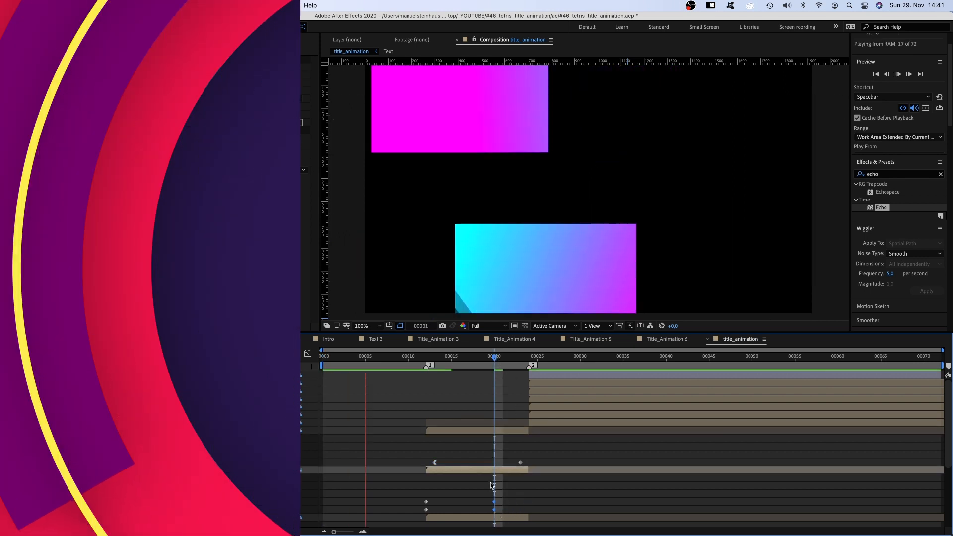